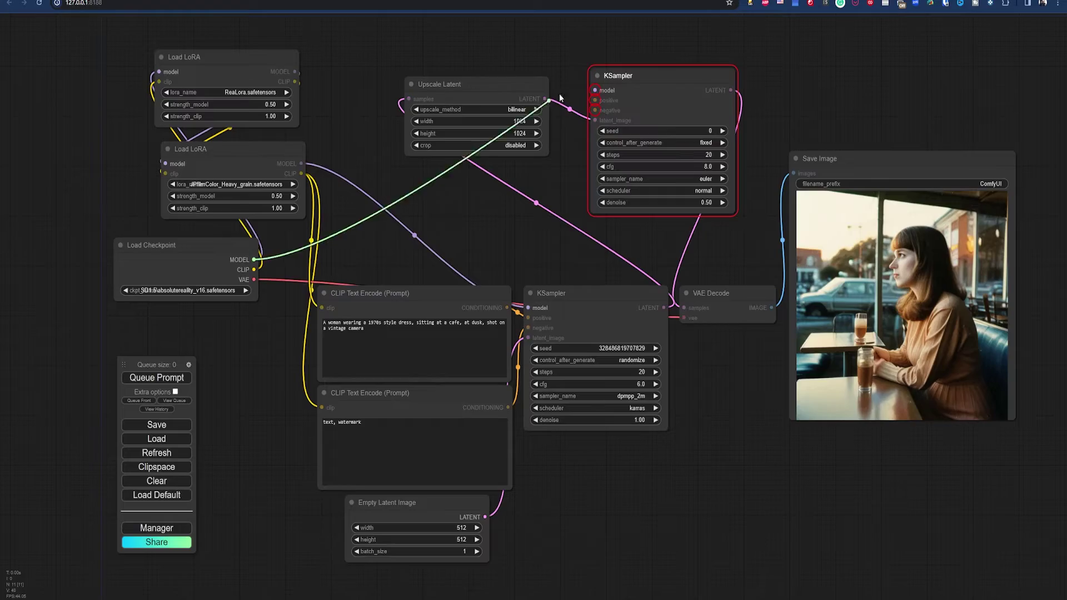
Connect the MODEL and positive and negative CONDITIONING to the top KSampler, then queue the prompt
left_click_drag(560, 98, 594, 90)
left_click_drag(508, 307, 595, 100)
left_click_drag(507, 407, 594, 110)
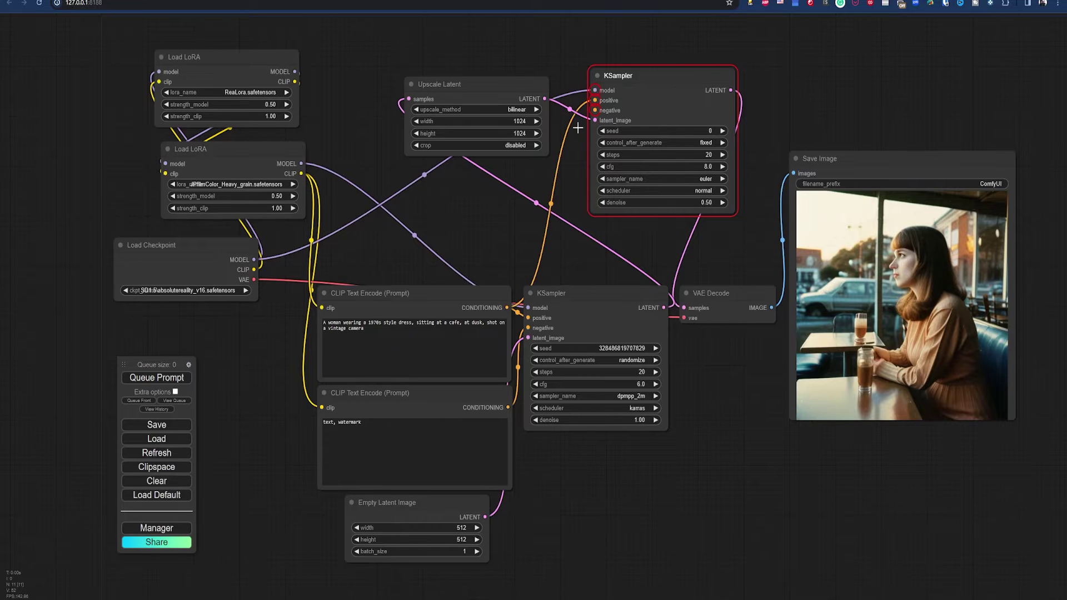
left_click_drag(507, 407, 594, 110)
left_click(174, 378)
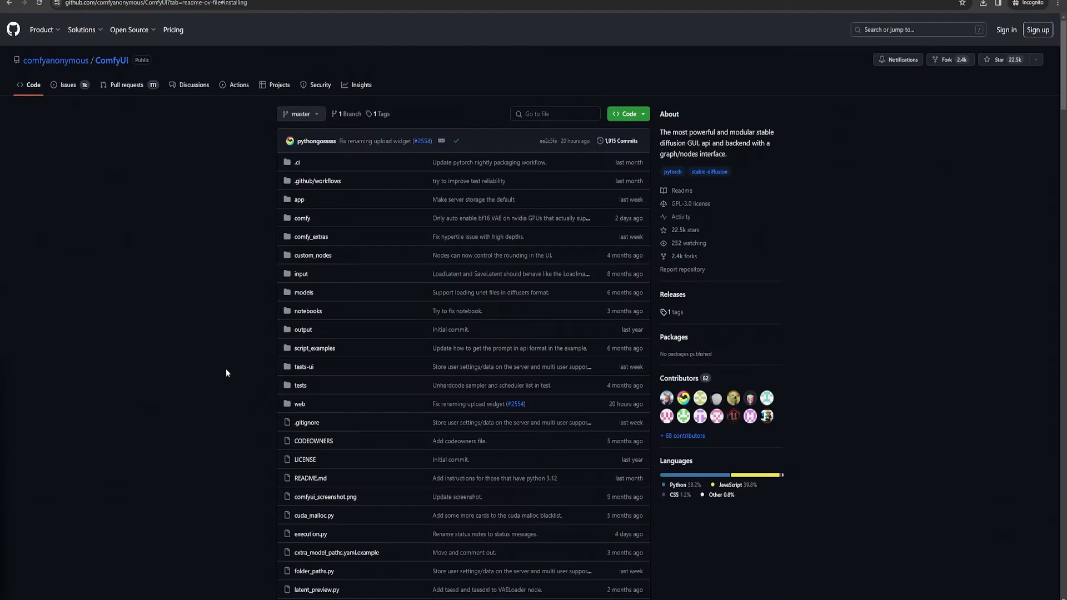
scroll(226, 368, "down", 13)
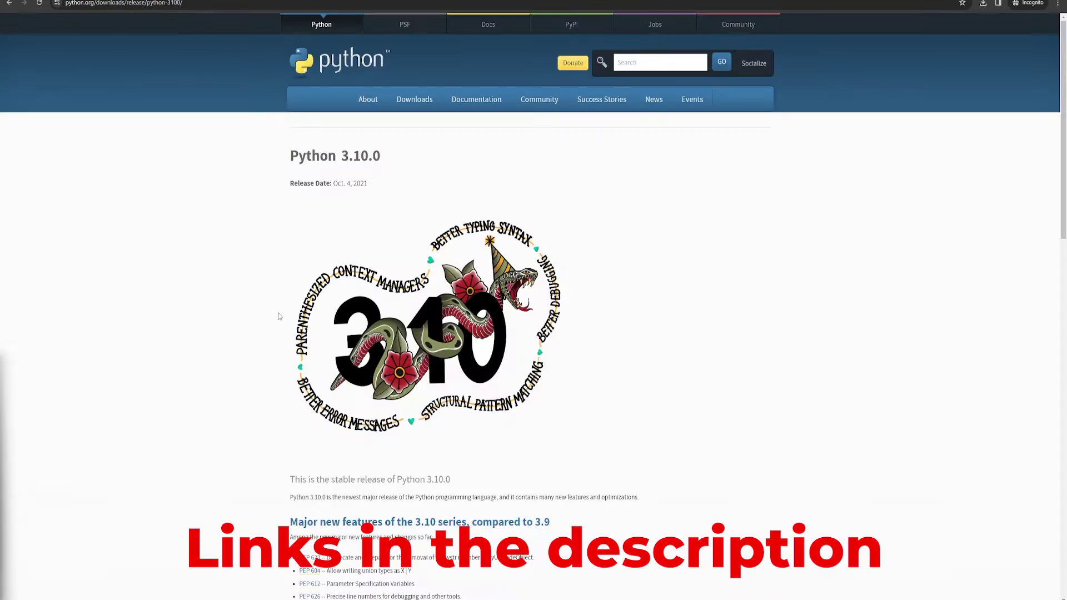
Download the Python 3.10.0 64-bit Windows installer and the 64-bit Git for Windows setup
scroll(286, 236, "down", 20)
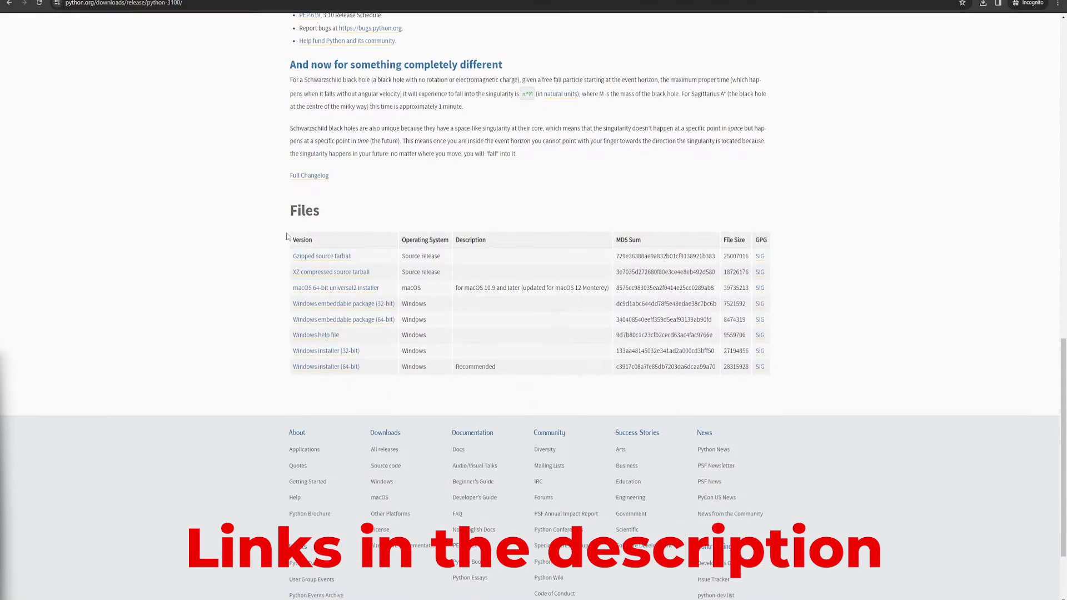
left_click(341, 369)
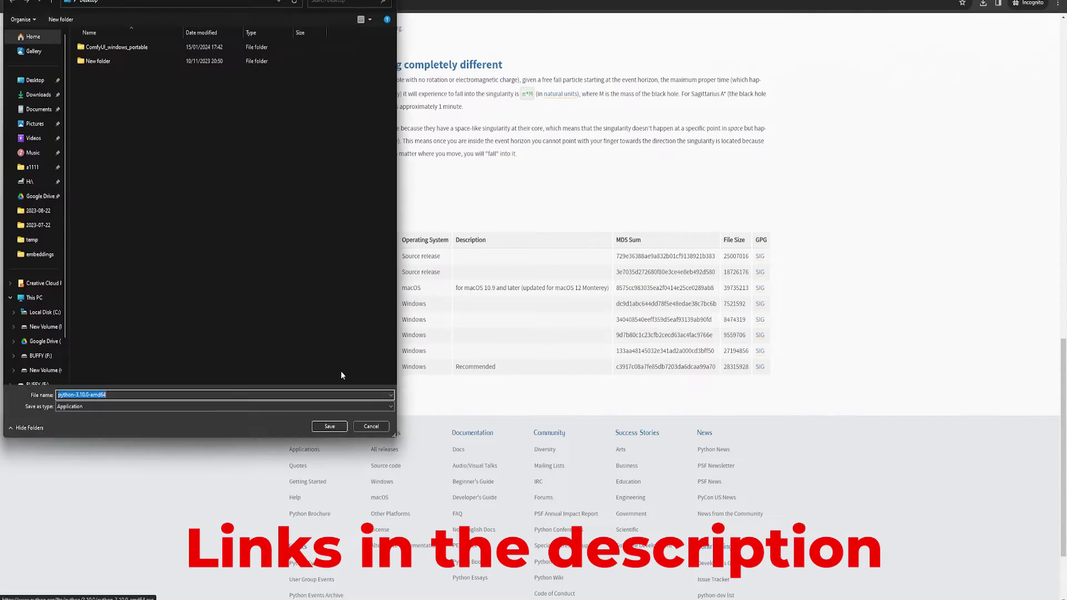
key("Return")
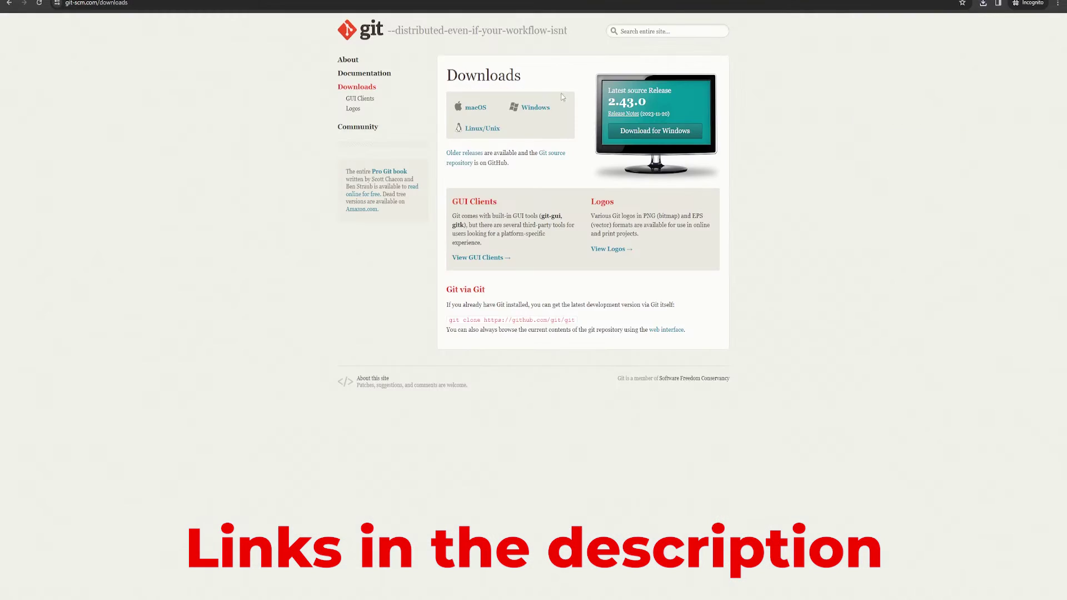
left_click(649, 135)
left_click(473, 162)
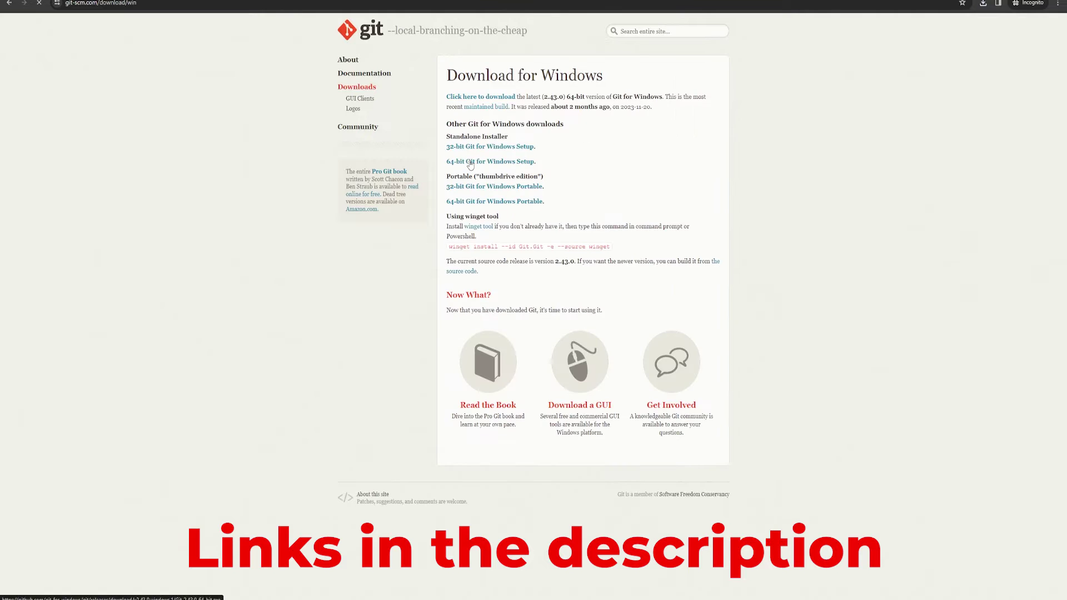
key("Return")
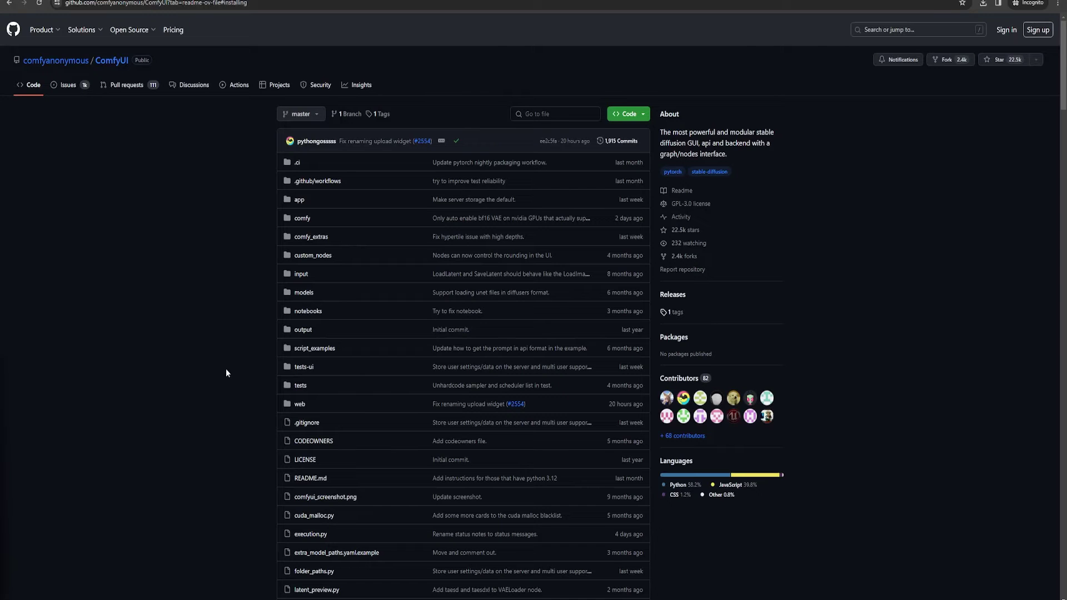
Extract the portable ComfyUI archive in place with Extract Here
scroll(225, 368, "down", 15)
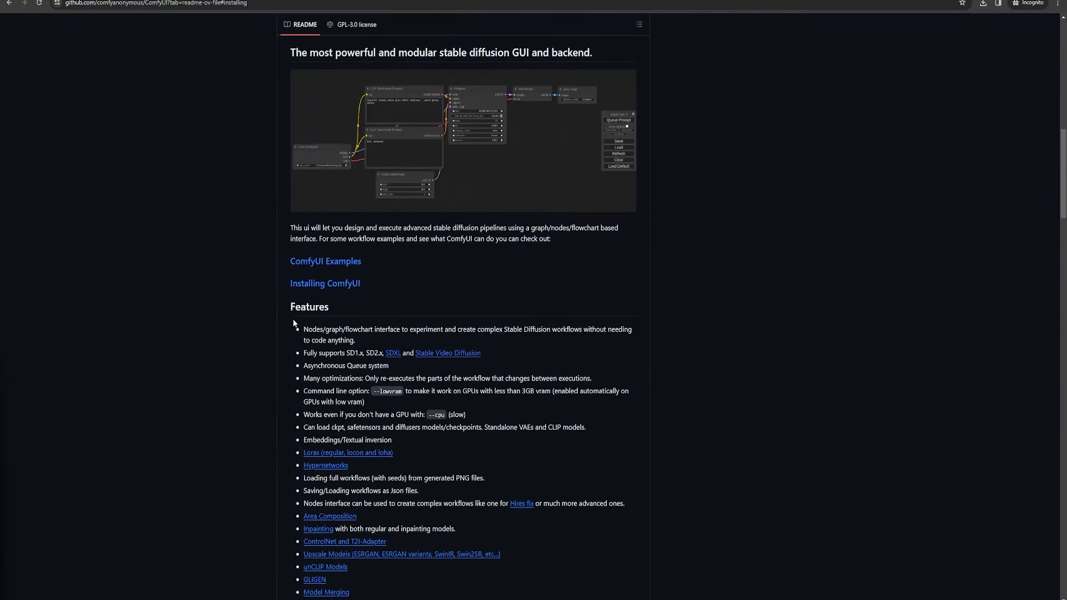
left_click(325, 285)
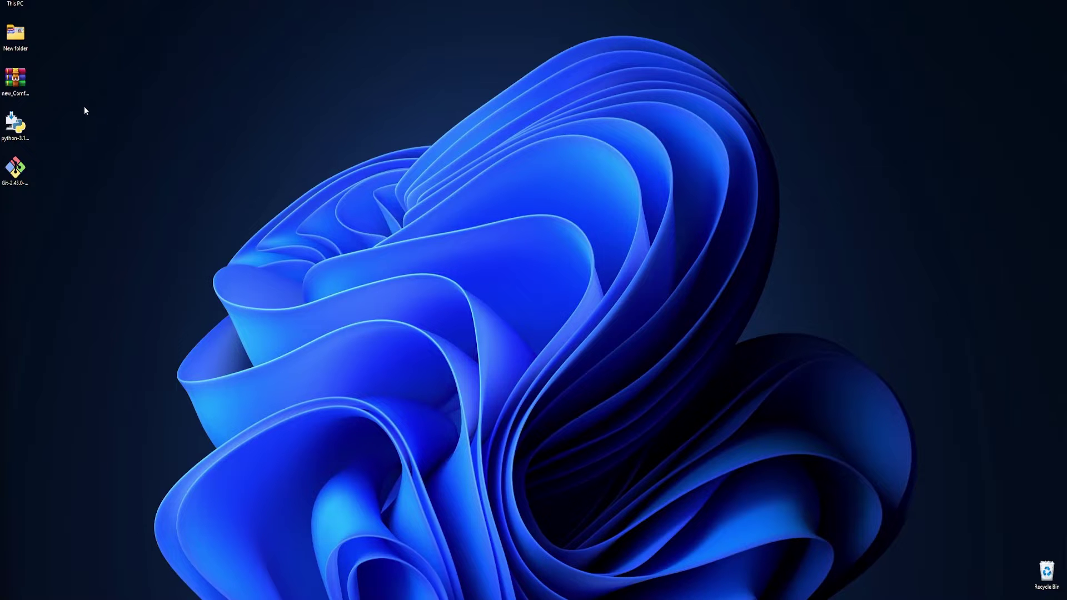
right_click(15, 84)
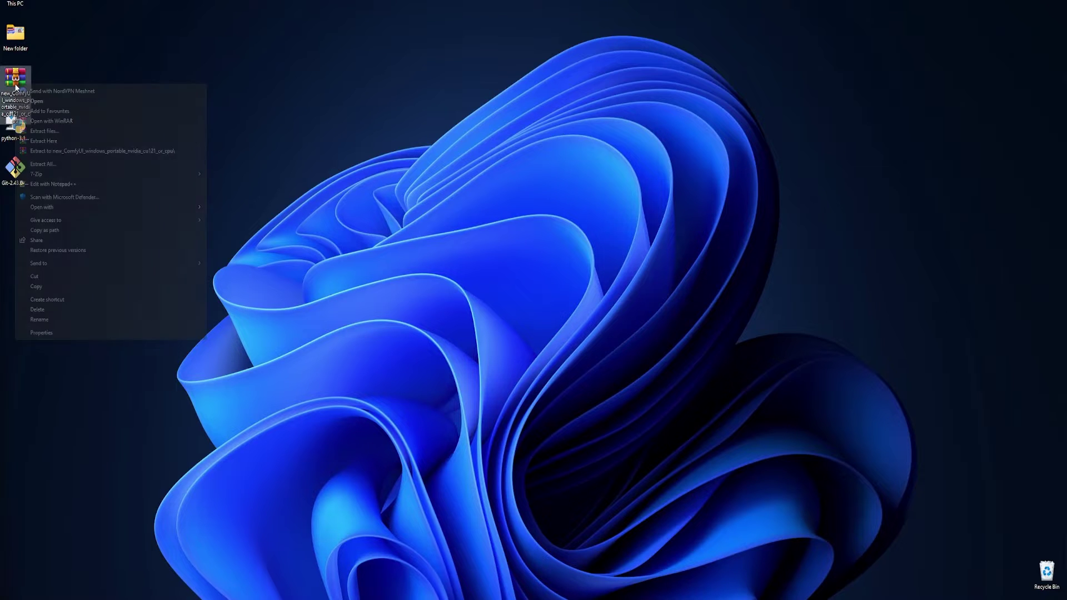
left_click(51, 144)
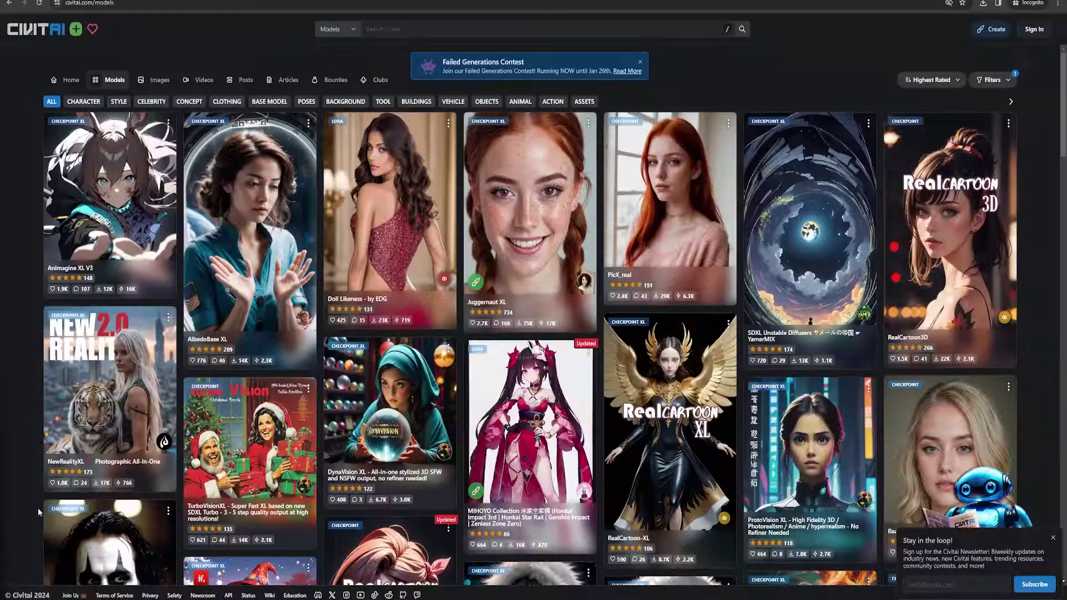
scroll(340, 366, "down", 8)
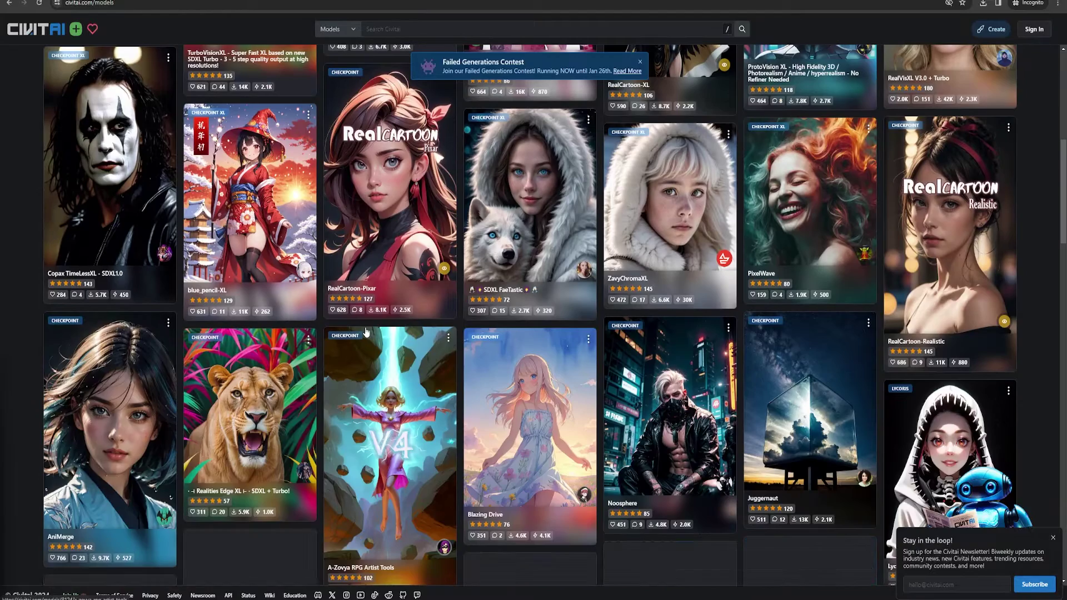
scroll(365, 332, "down", 6)
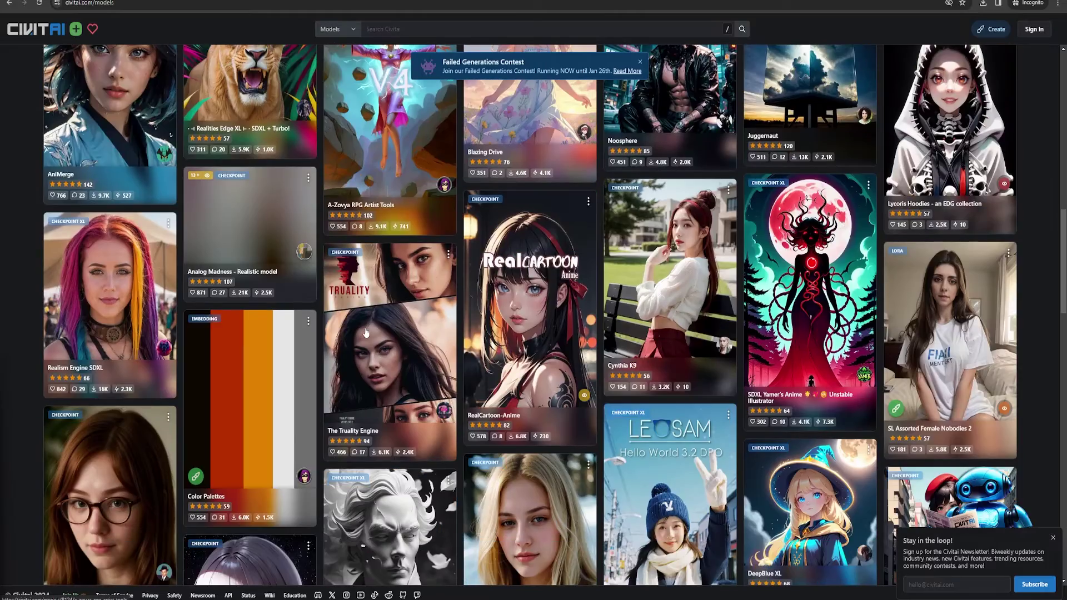
scroll(333, 377, "down", 5)
scroll(332, 377, "down", 1)
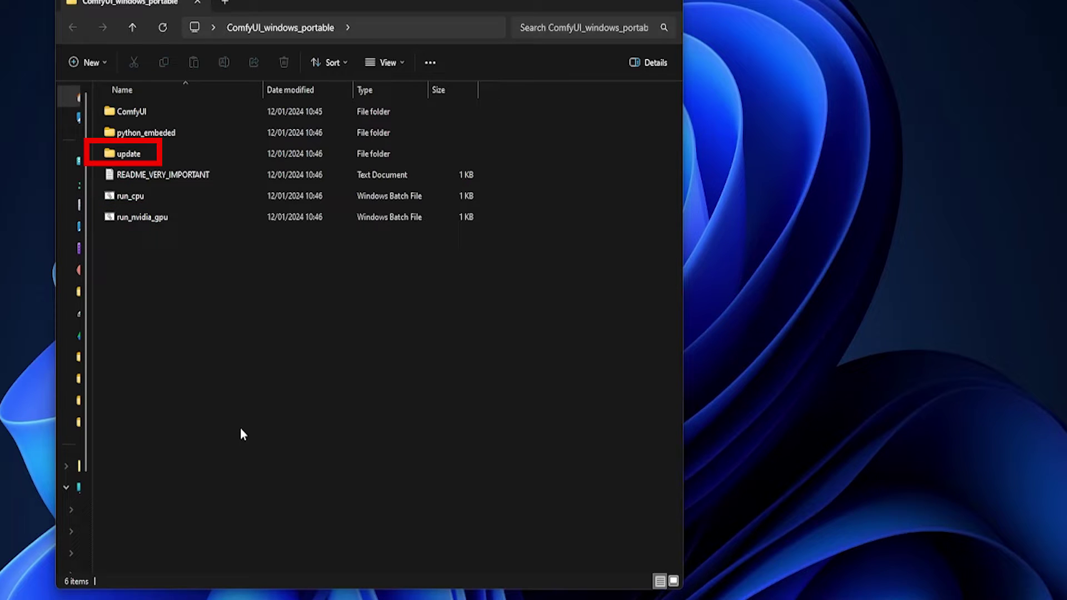
double_click(192, 154)
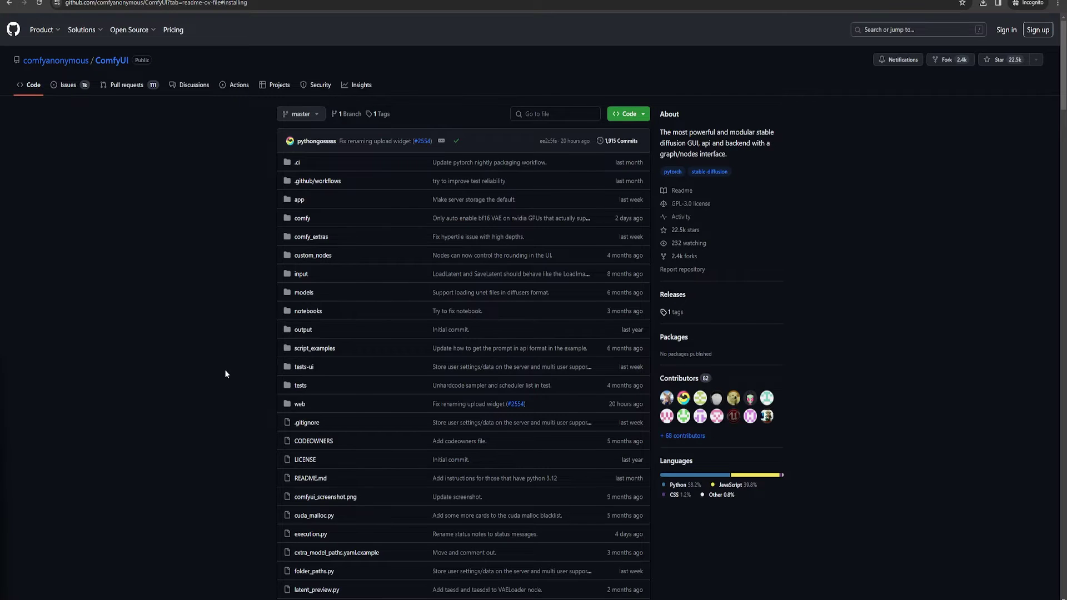
scroll(225, 373, "down", 12)
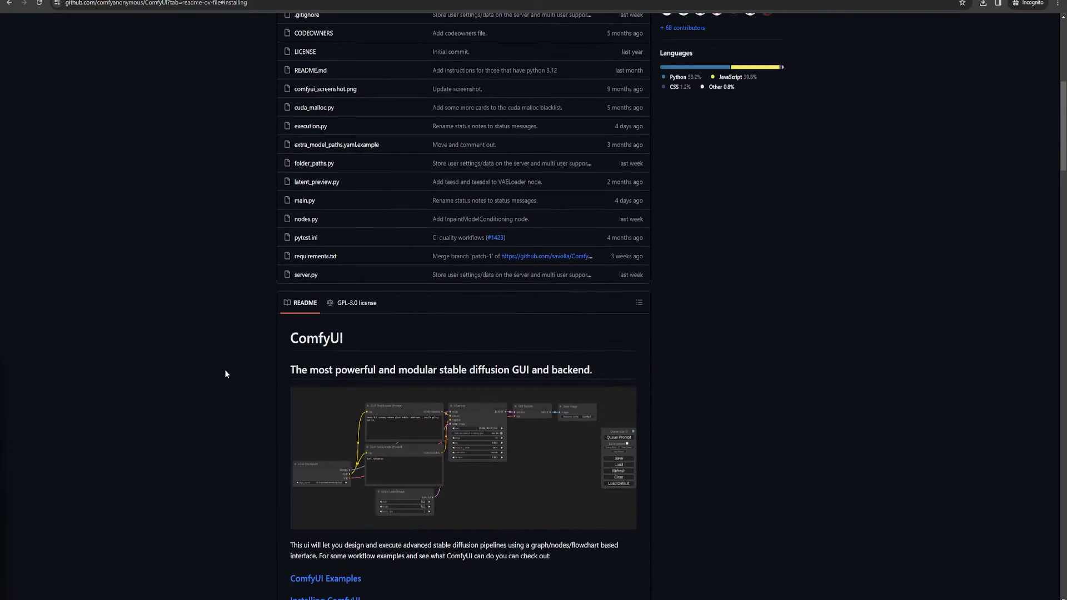
left_click(326, 284)
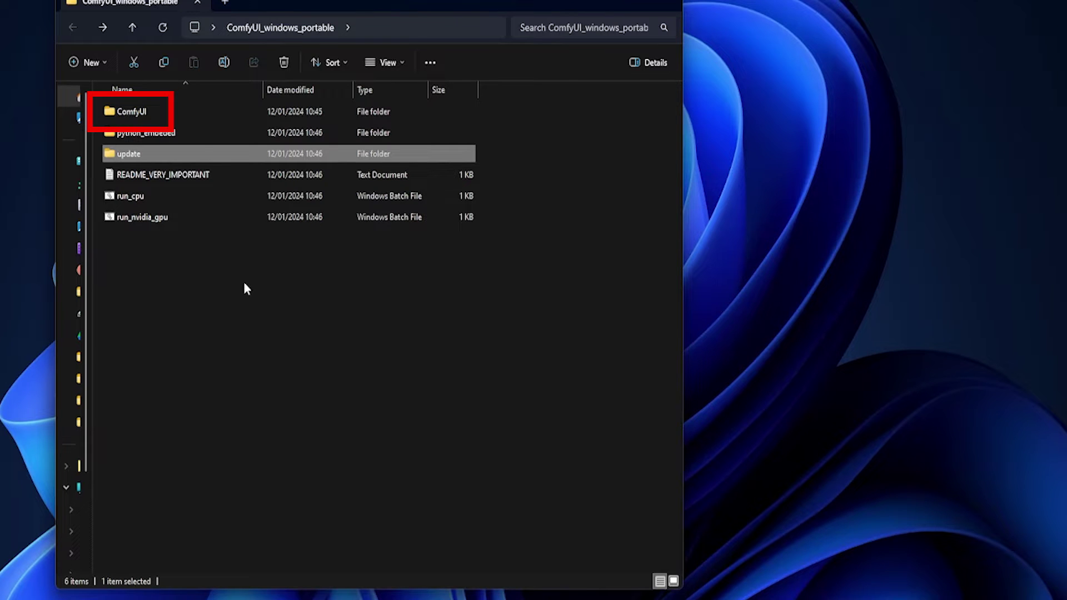
Open ComfyUI > custom_nodes and make the address bar path editable
left_click(193, 110)
double_click(193, 110)
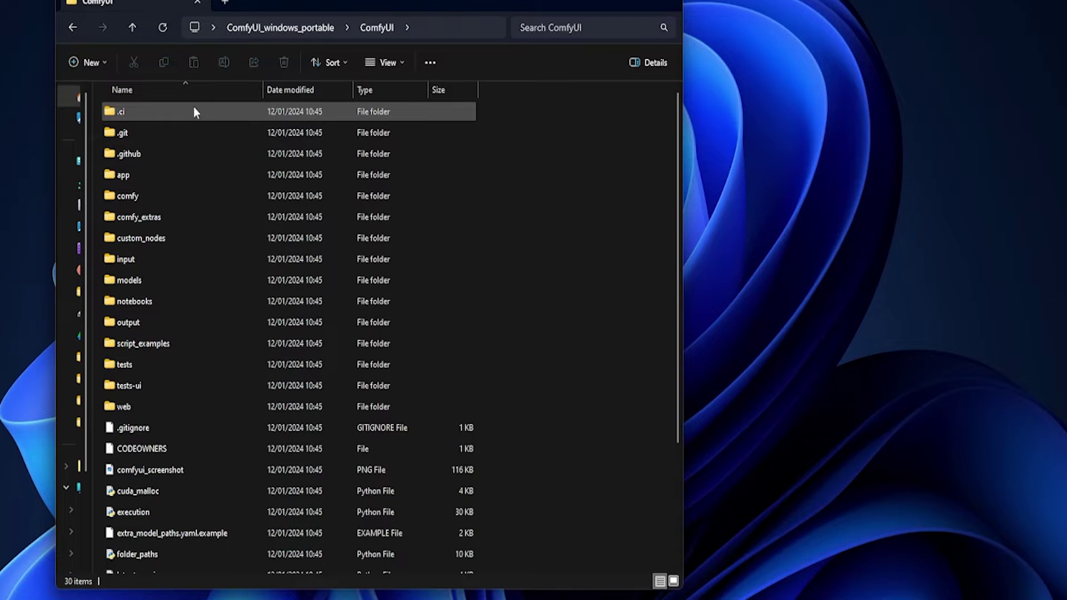
double_click(175, 237)
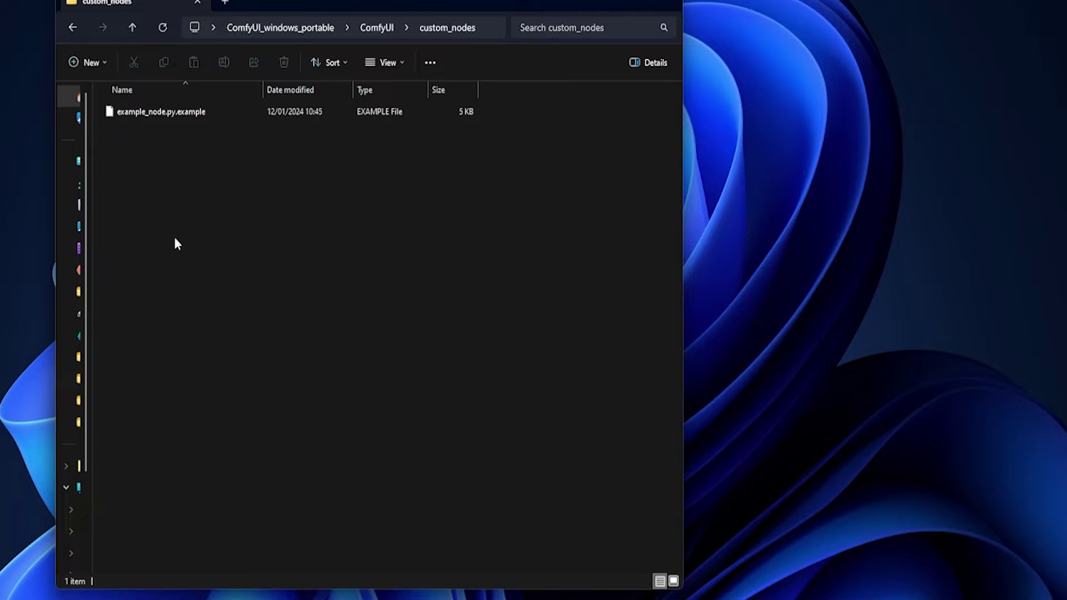
left_click(482, 27)
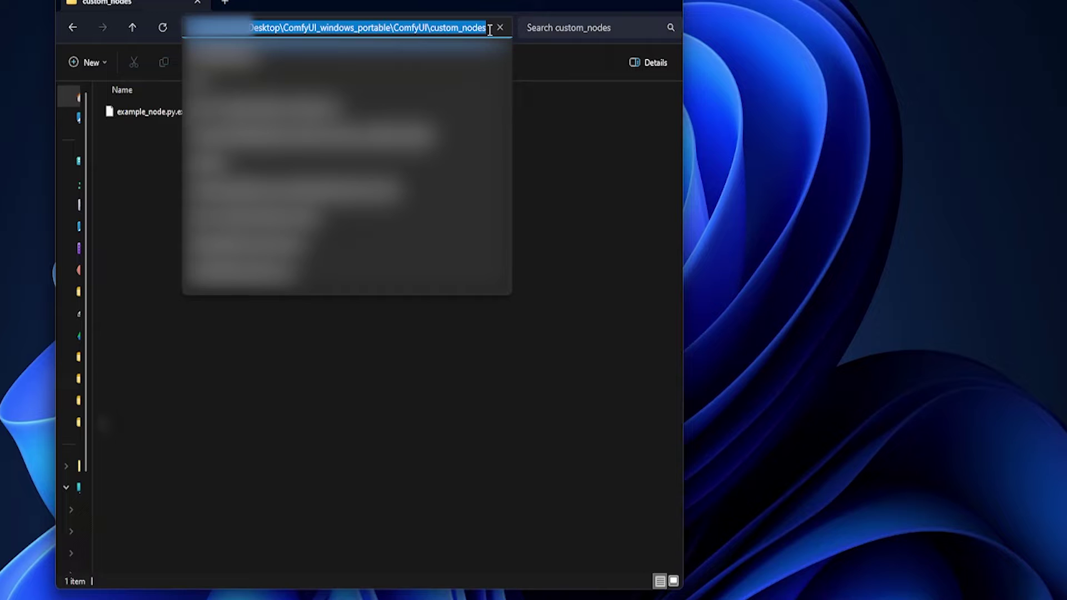
Open cmd in custom_nodes, run git clone with the ComfyUI-Manager URL, then close the terminal
type("cmd")
key("Return")
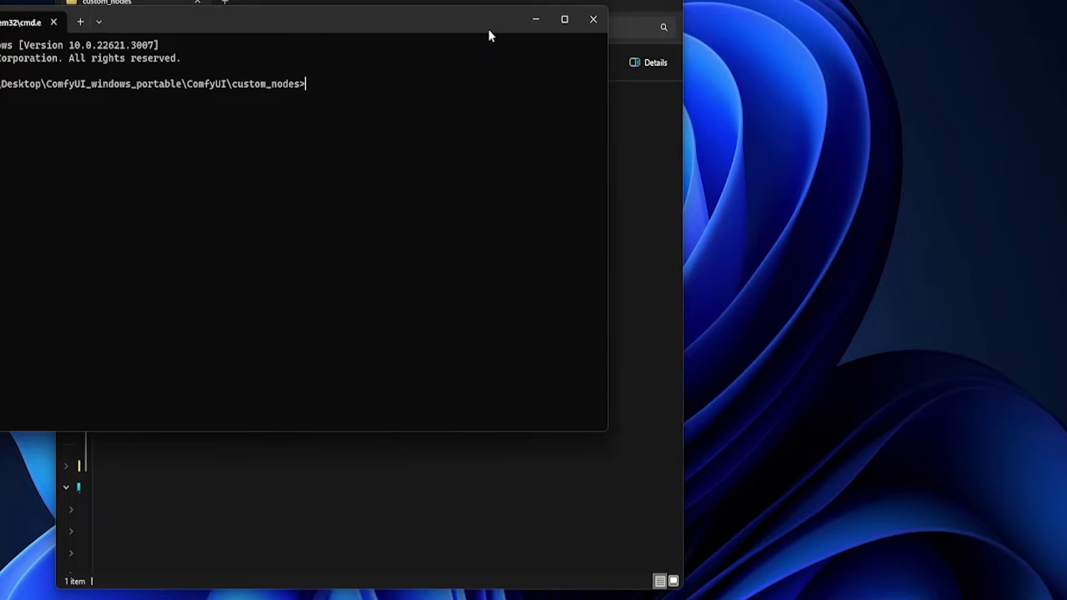
type("git clone")
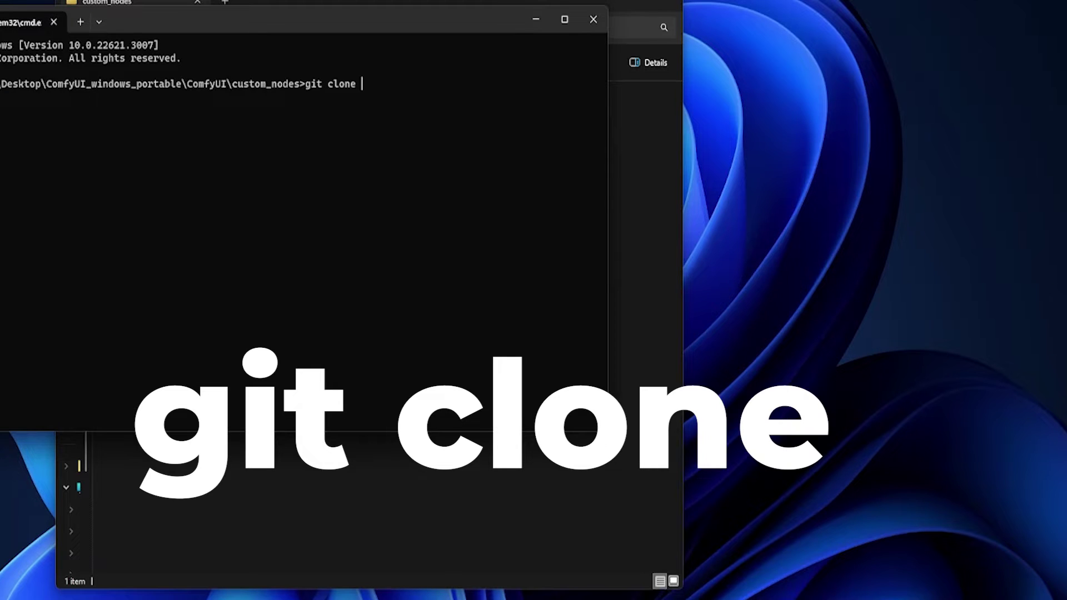
type("https://github.com/ltdrdata/ComfyUI-Manag")
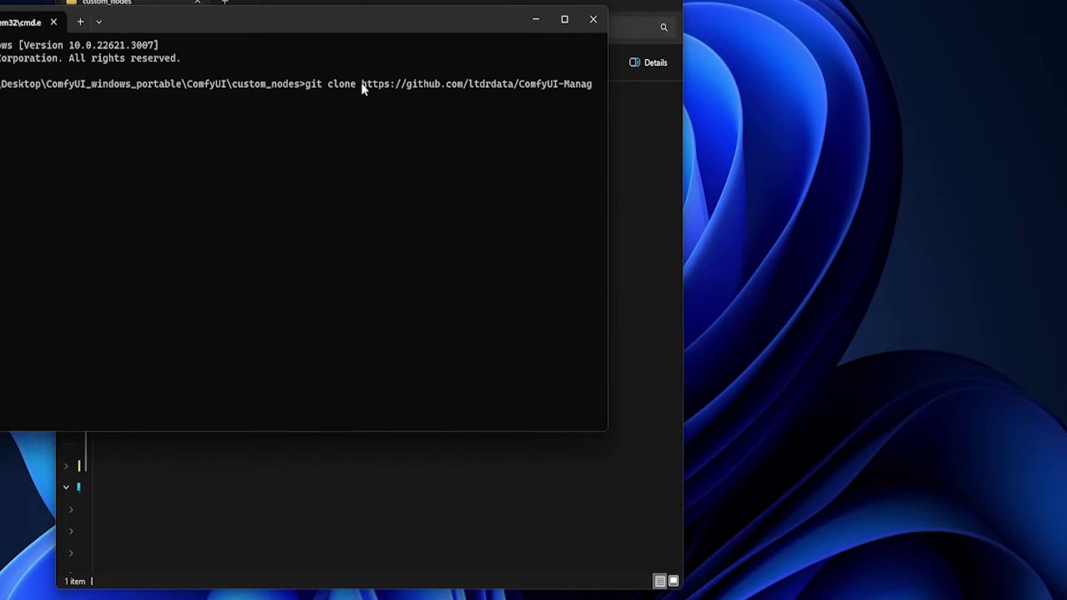
key("Return")
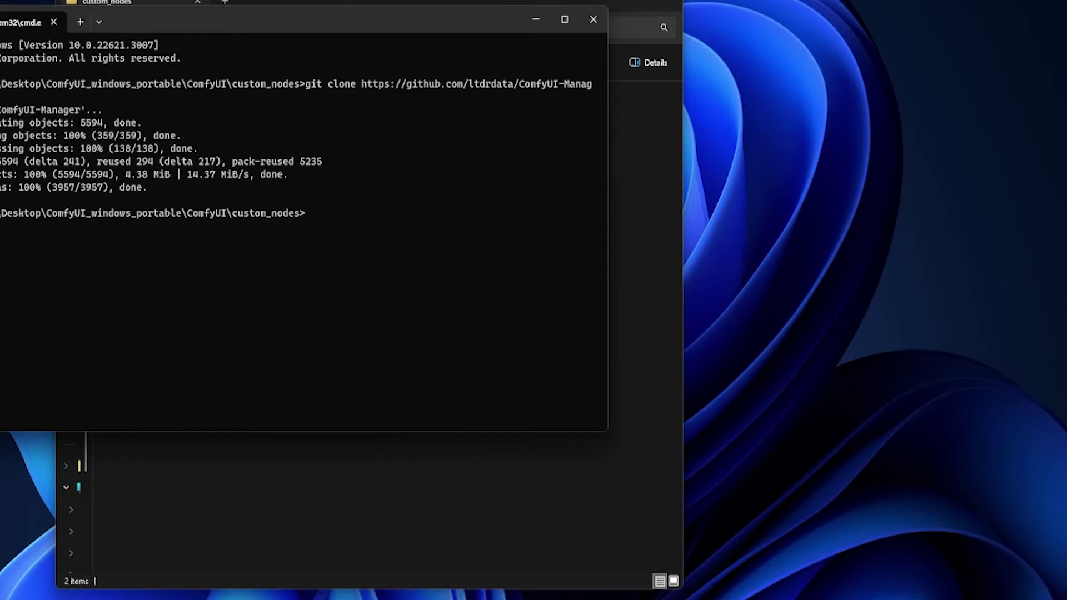
left_click(593, 20)
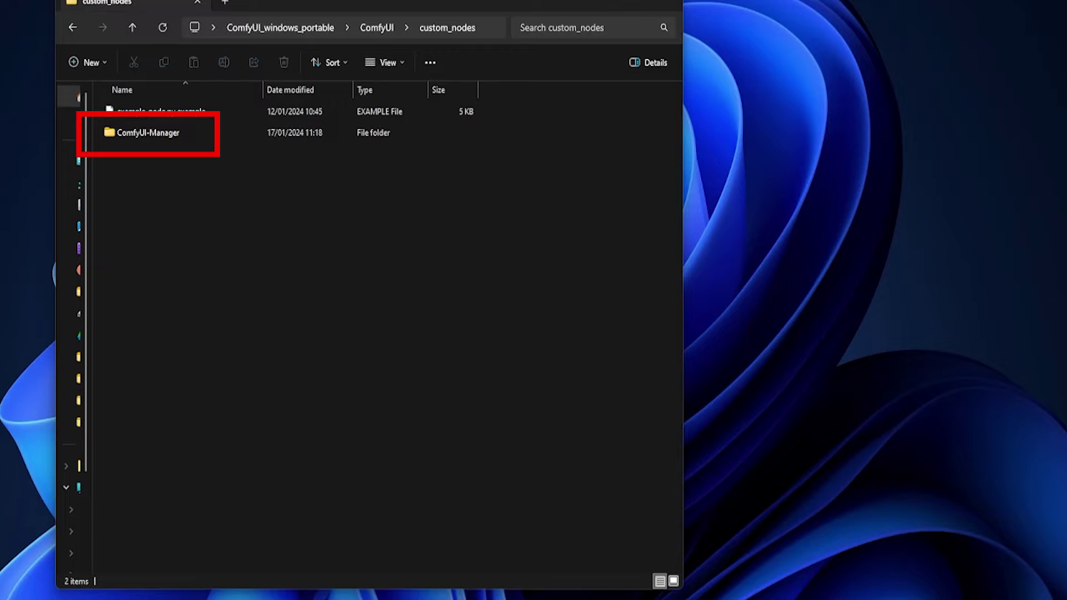
Go up to the ComfyUI folder and scroll through the Civitai models page
left_click(138, 25)
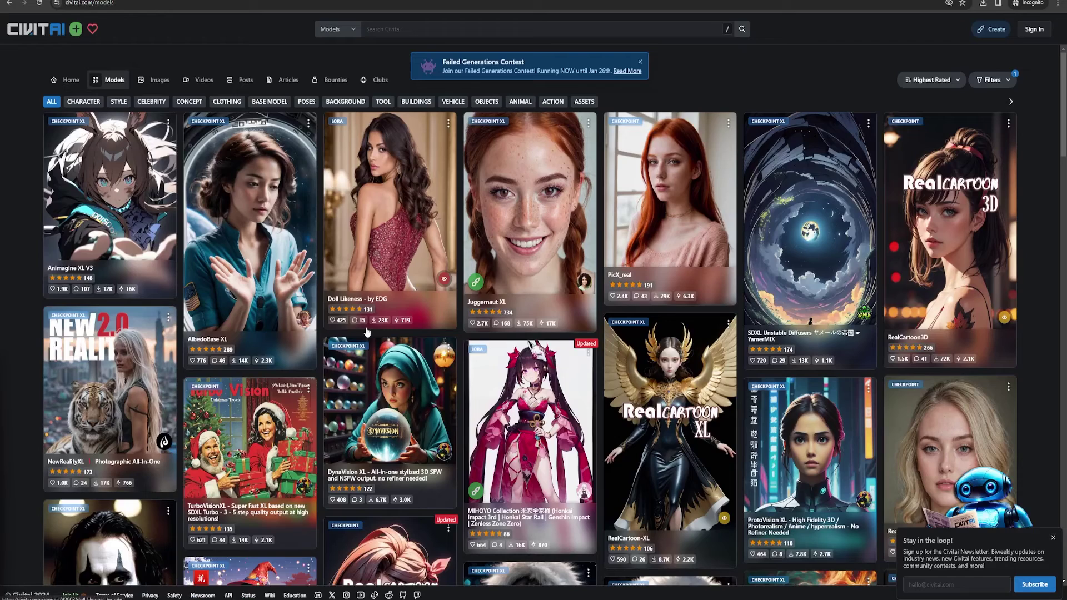
scroll(365, 332, "down", 1)
scroll(366, 332, "down", 7)
scroll(366, 332, "down", 5)
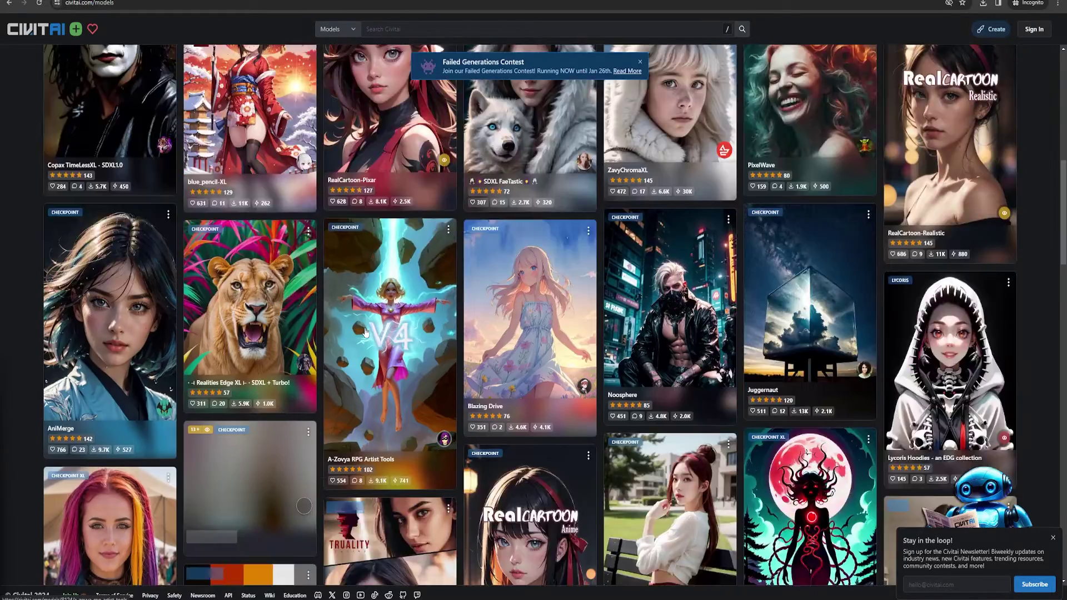
scroll(366, 332, "down", 5)
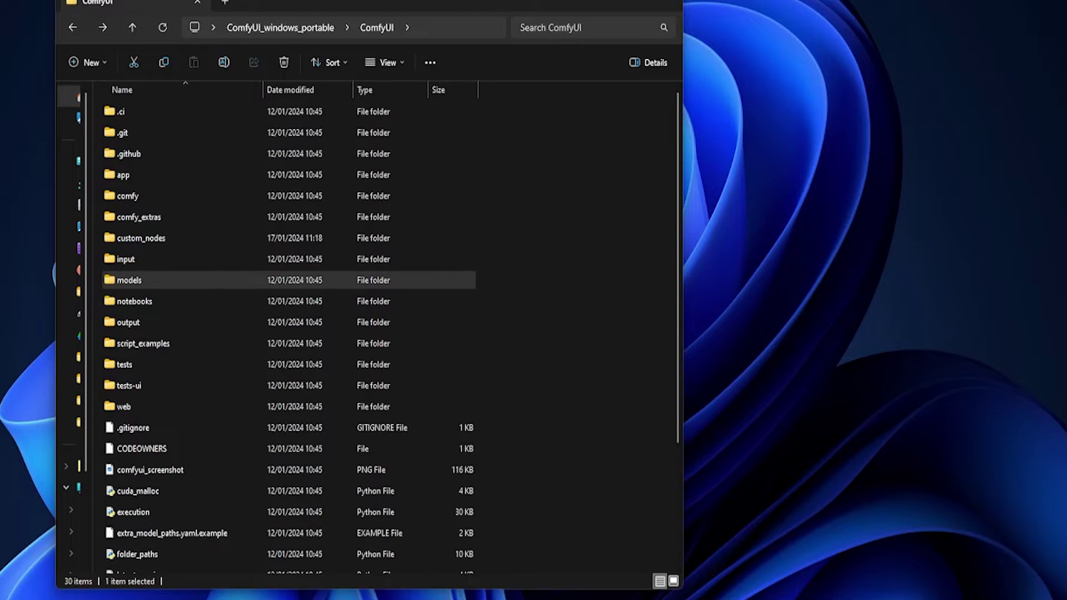
Copy the downloaded checkpoint into models\checkpoints, then browse the generated sample images full-screen
double_click(130, 279)
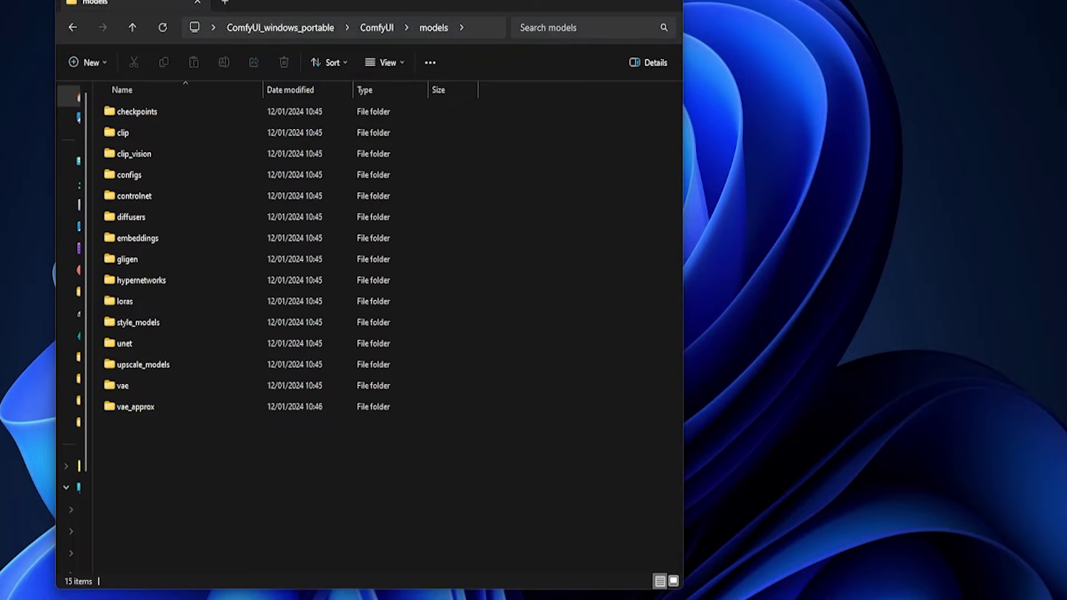
left_click_drag(186, 1, 183, 107)
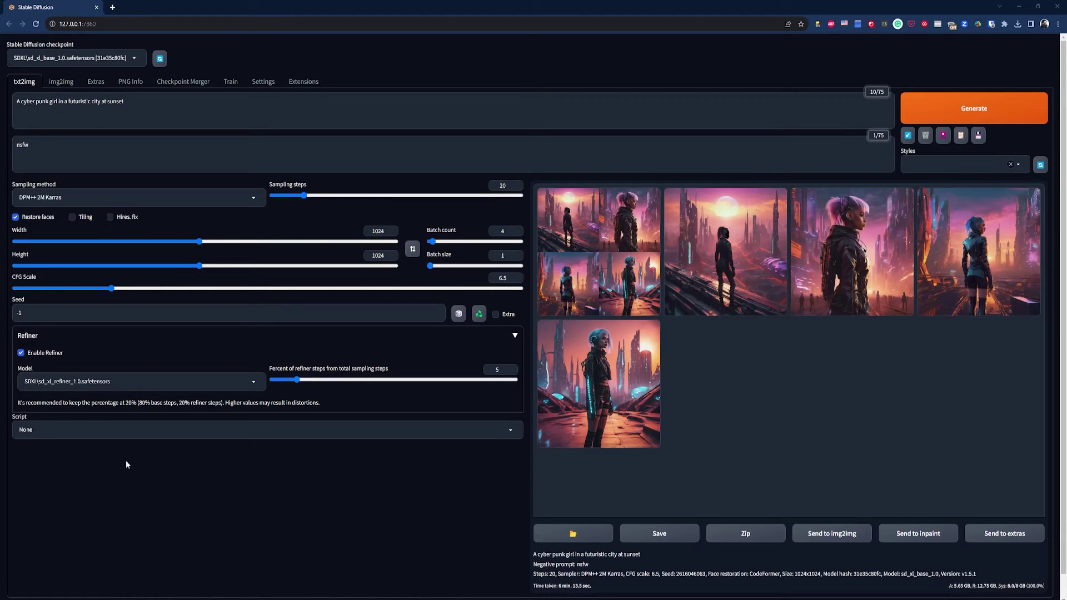
left_click(725, 250)
left_click(788, 486)
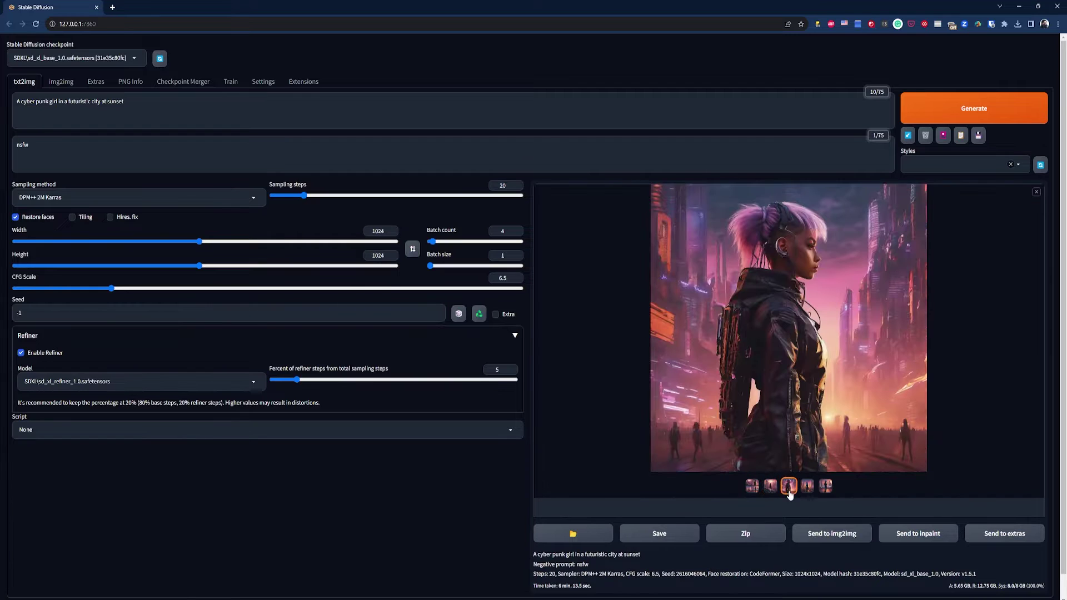
left_click(807, 486)
left_click(825, 486)
left_click(861, 333)
left_click(1050, 312)
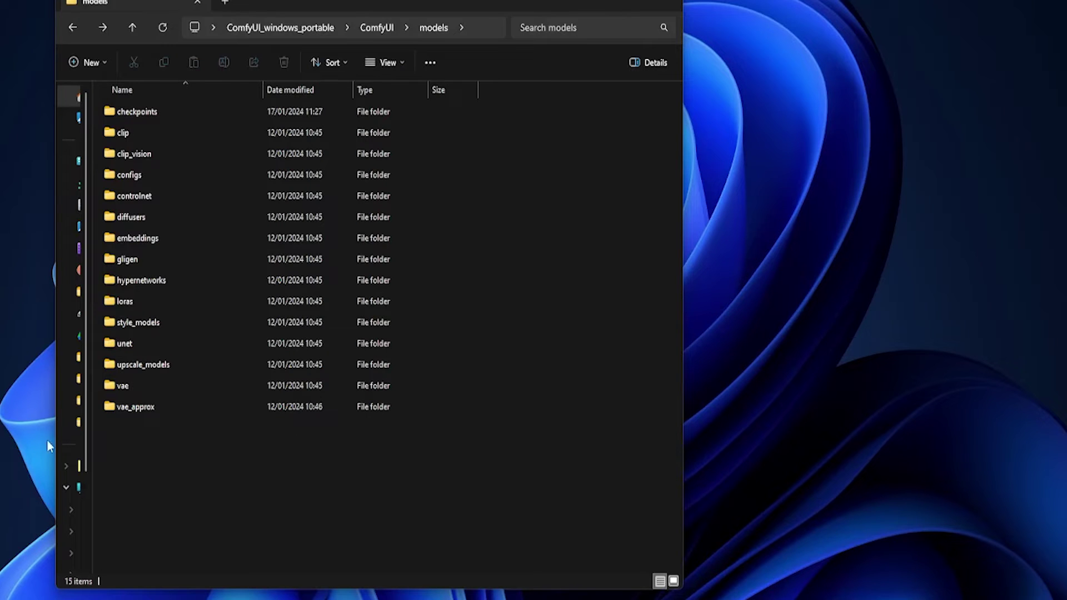
Go back to the ComfyUI folder and edit extra_model_paths.yaml.example in Notepad
left_click(133, 27)
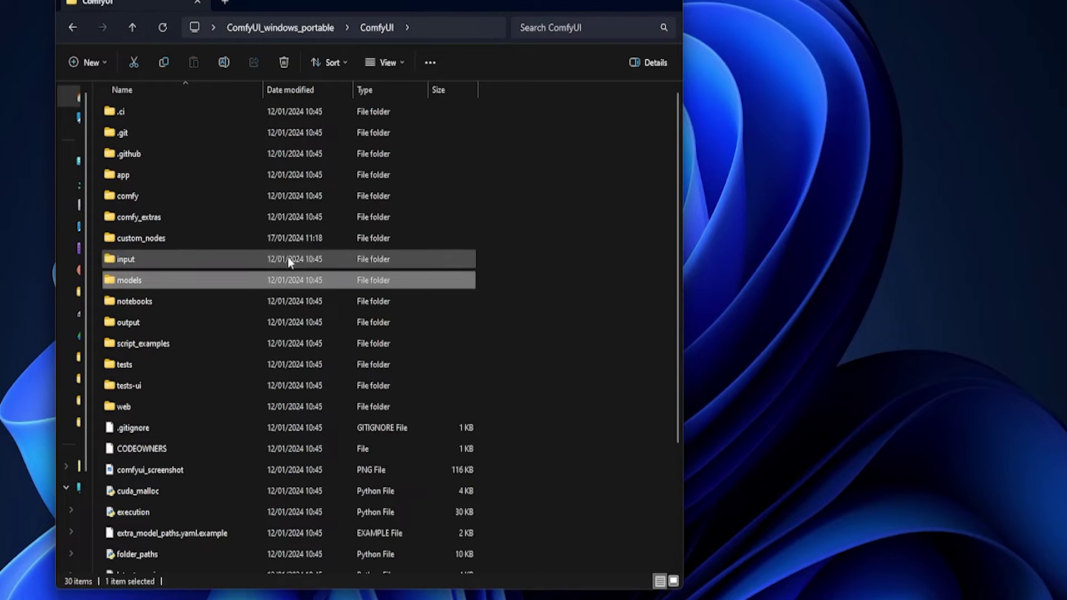
scroll(288, 265, "down", 3)
left_click(244, 374)
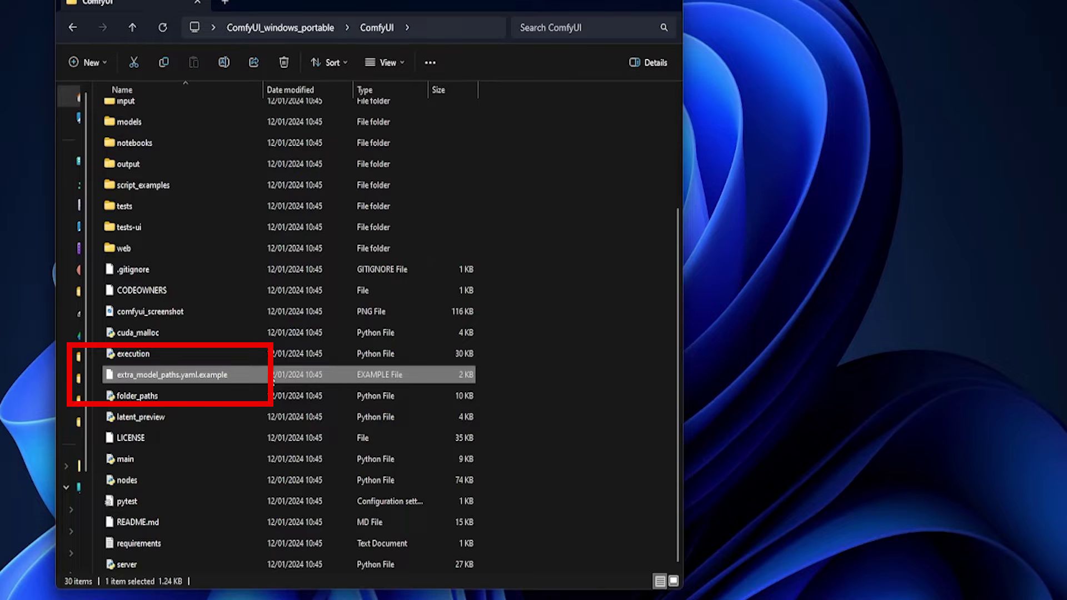
right_click(273, 380)
left_click(329, 411)
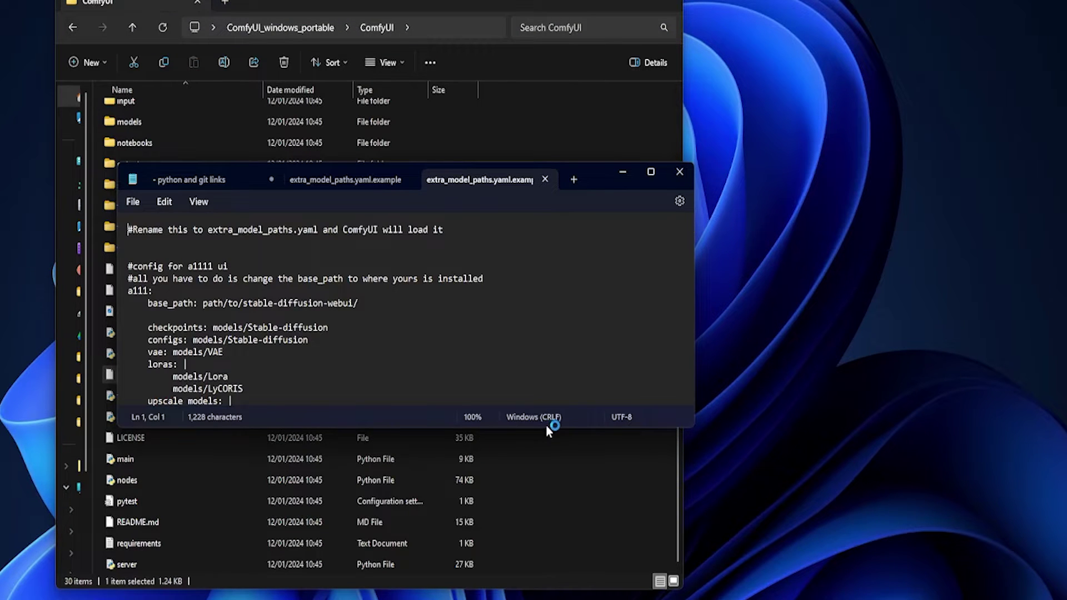
Replace line 7's base_path with G:\Youtube\a1111\stable-diffusion-webui and save the file
left_click_drag(544, 428, 558, 579)
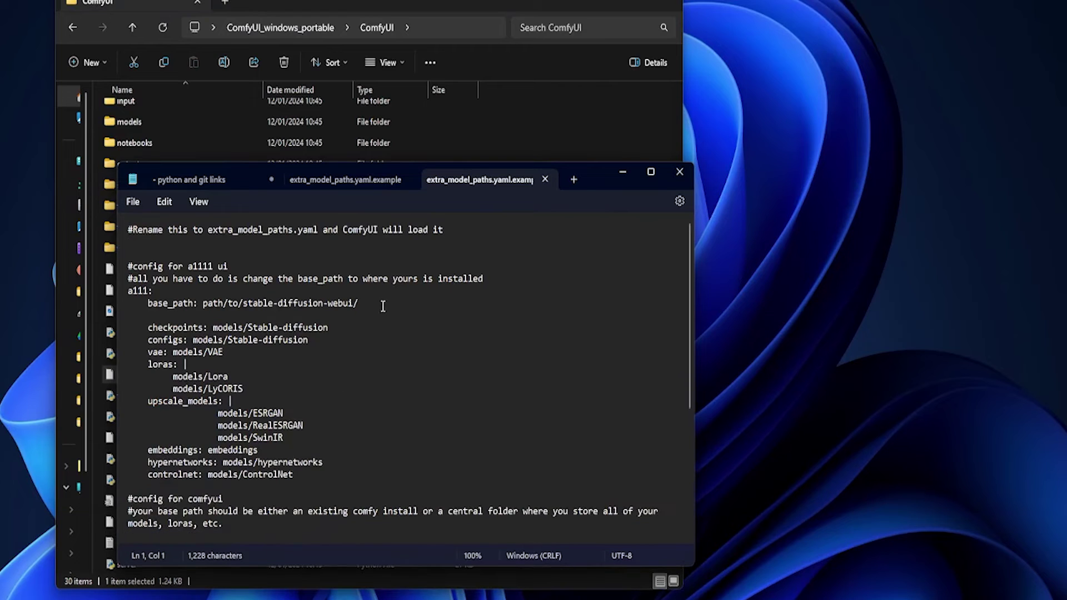
left_click_drag(383, 305, 142, 310)
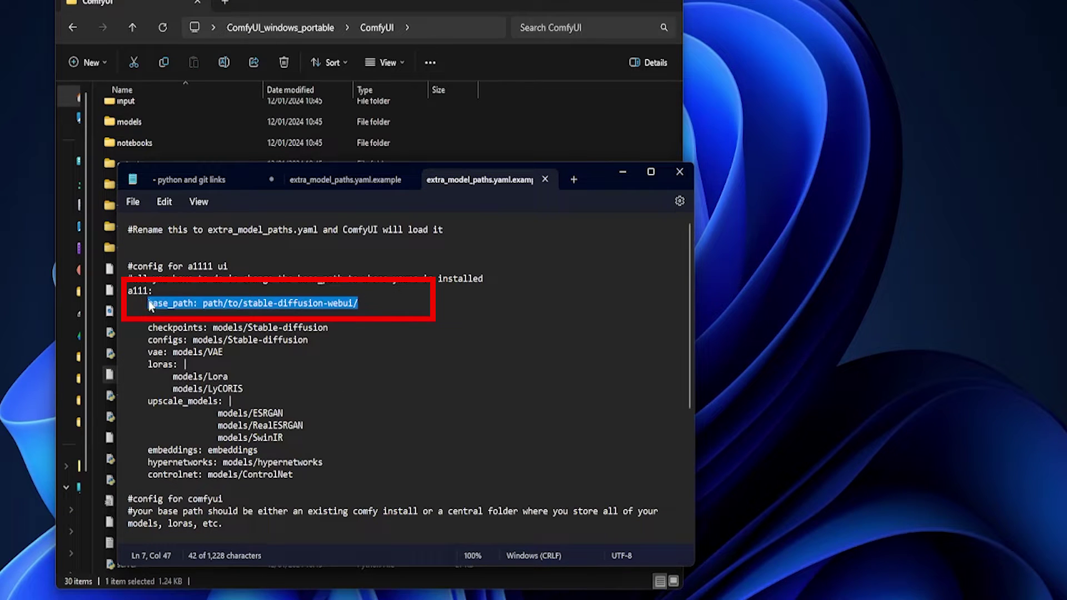
type("base_path: G:\\Youtube\\a1111\\stable-diffusion-webui")
left_click(131, 202)
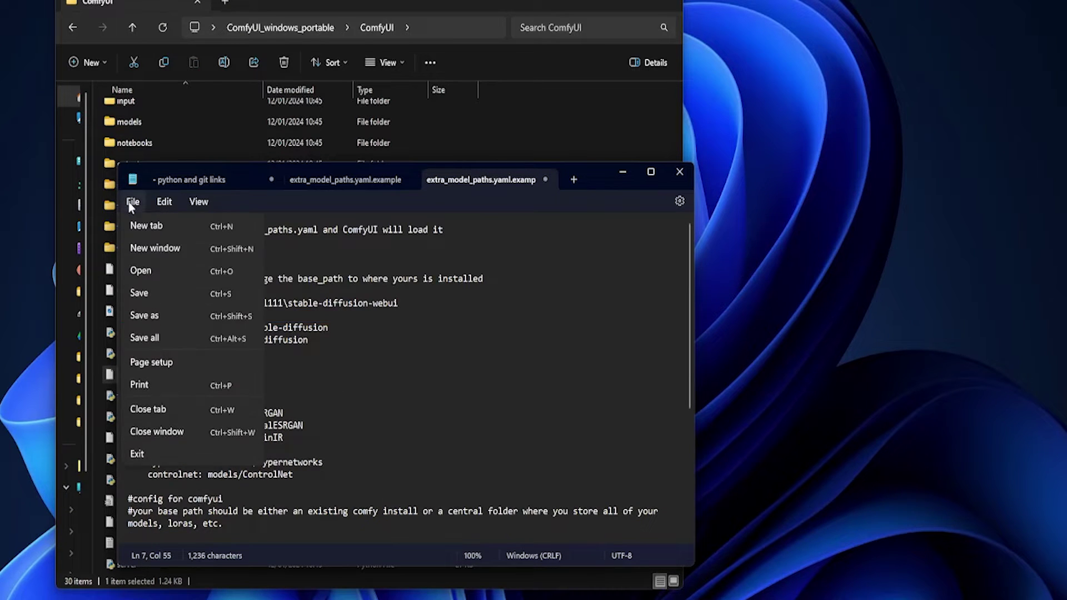
left_click(134, 298)
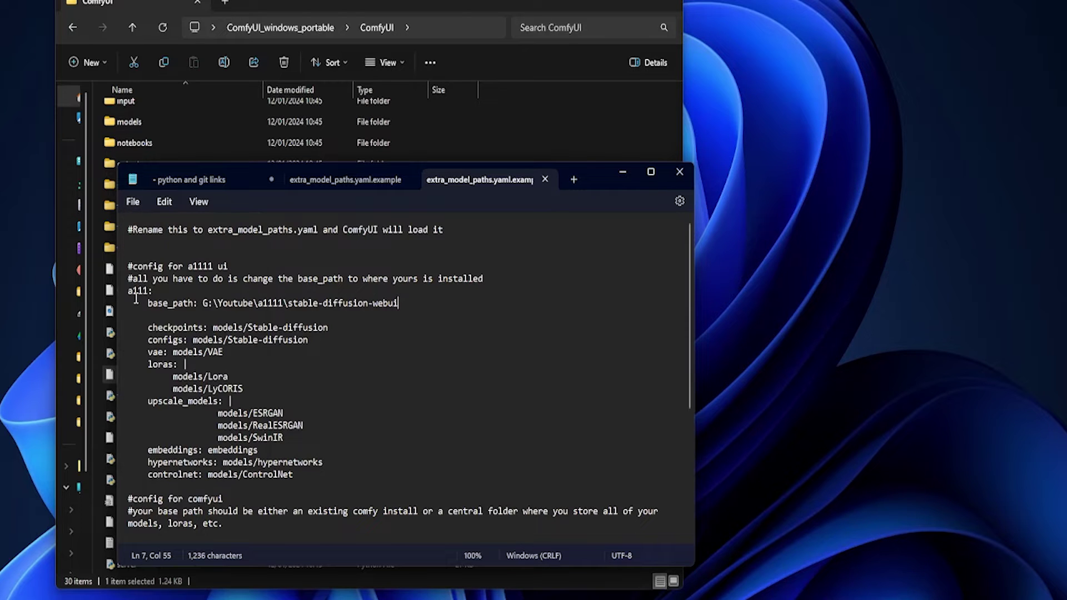
Close Notepad and rename the file to extra_model_paths.yaml by removing .example
left_click(679, 172)
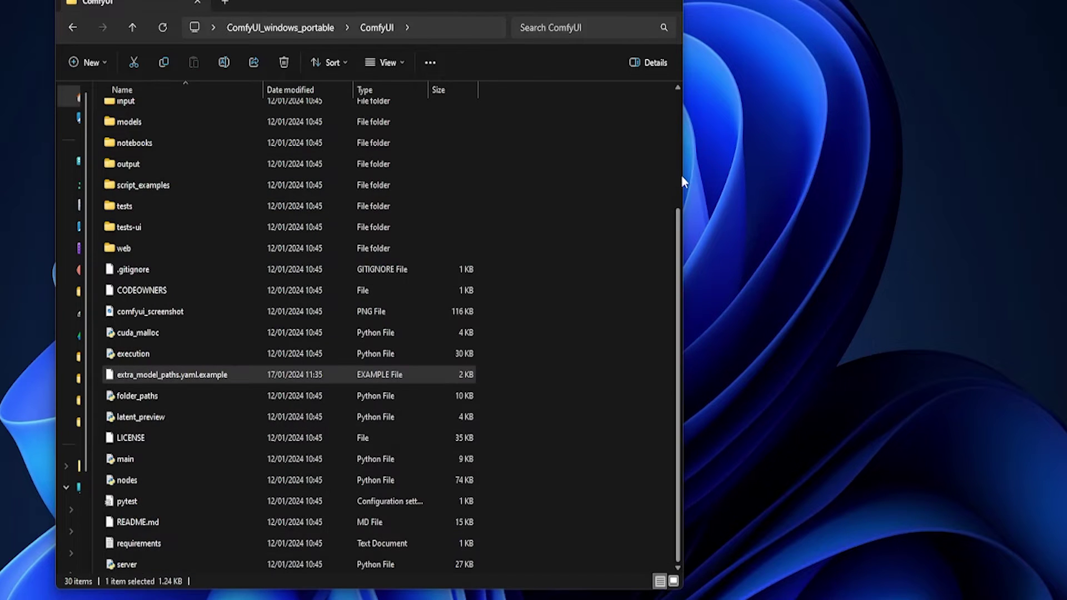
right_click(221, 379)
key("F2")
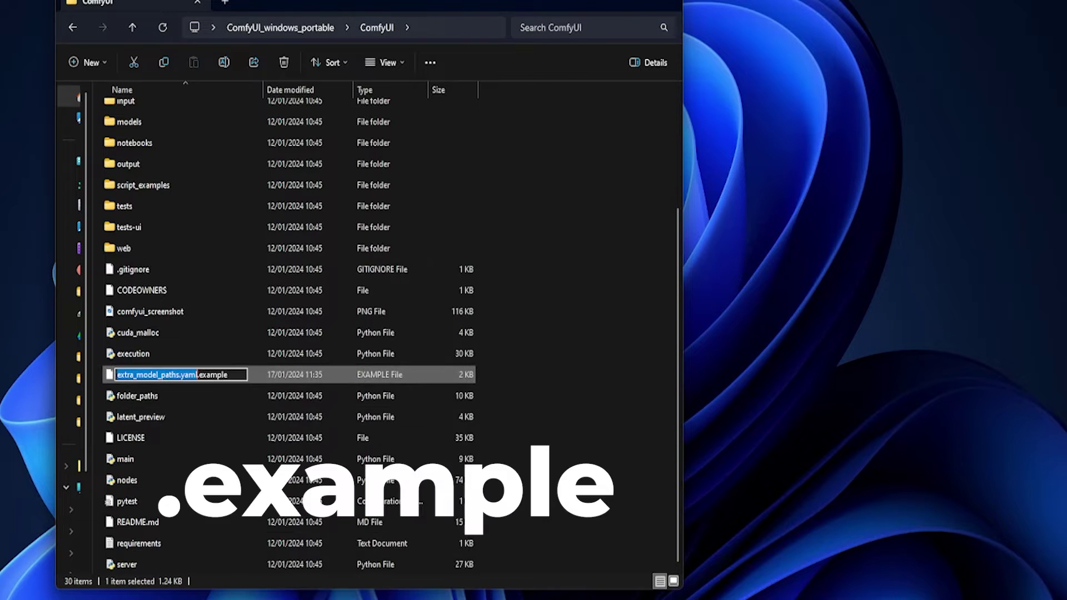
left_click(239, 374)
key("BackSpace")
key("BackSpace")
key("BackSpace")
key("BackSpace")
key("BackSpace")
key("BackSpace")
key("BackSpace")
key("BackSpace")
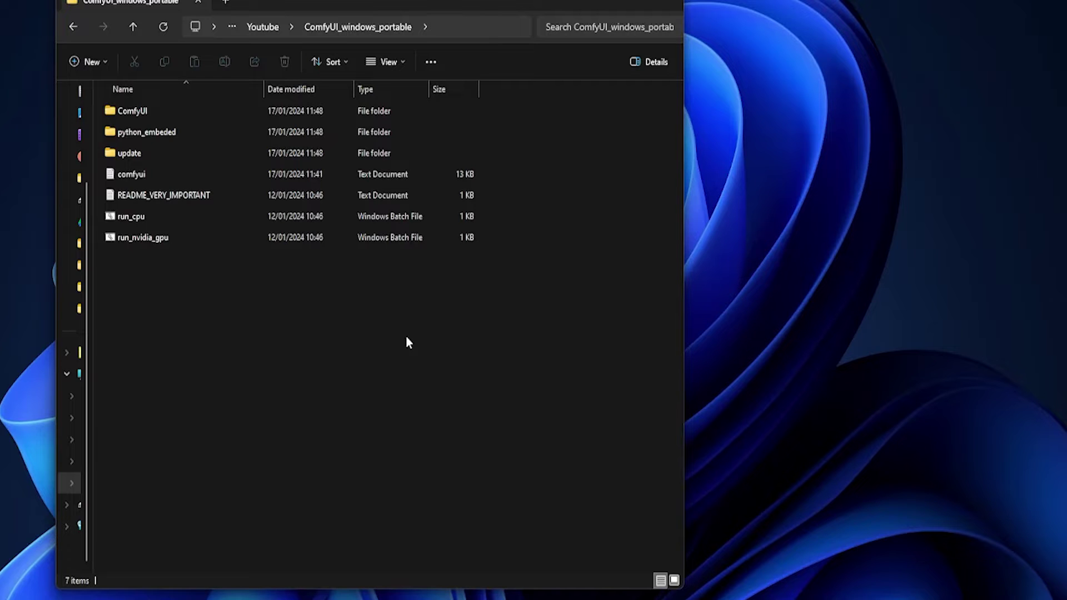
Launch ComfyUI with run_nvidia_gpu and pan the default workflow's nodes into view
left_click(198, 243)
double_click(221, 241)
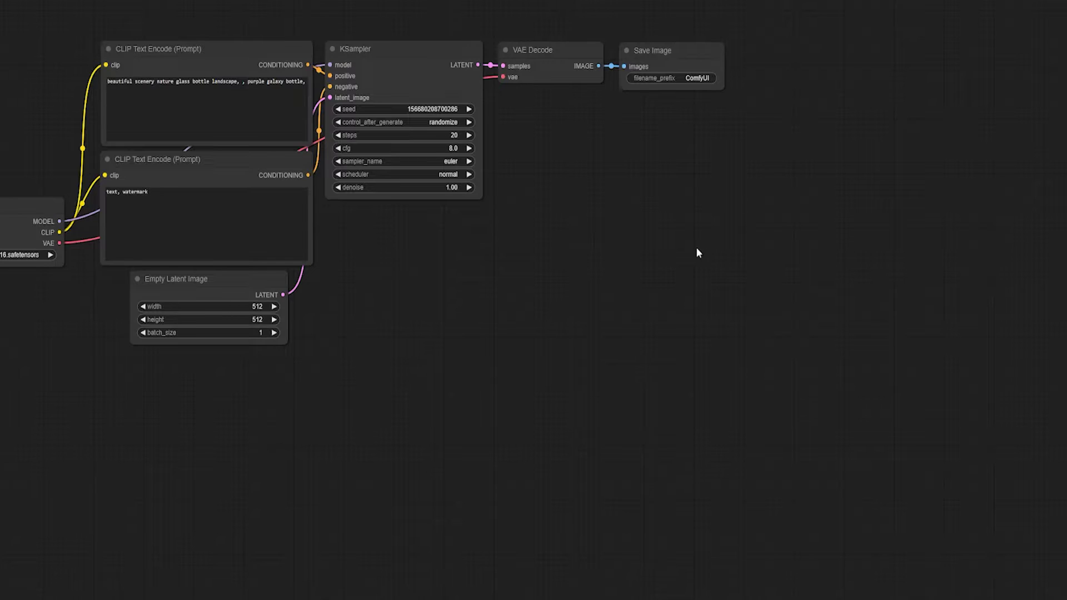
left_click_drag(695, 247, 874, 347)
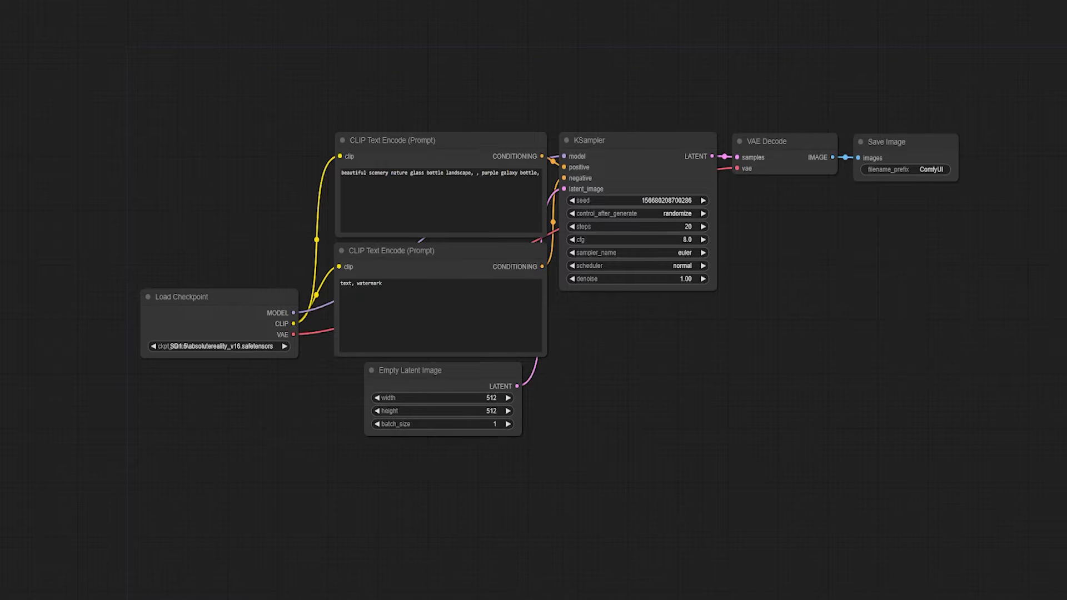
Clear the canvas, reload the default workflow, and move the queue panel to the left
left_click(1031, 435)
left_click(571, 51)
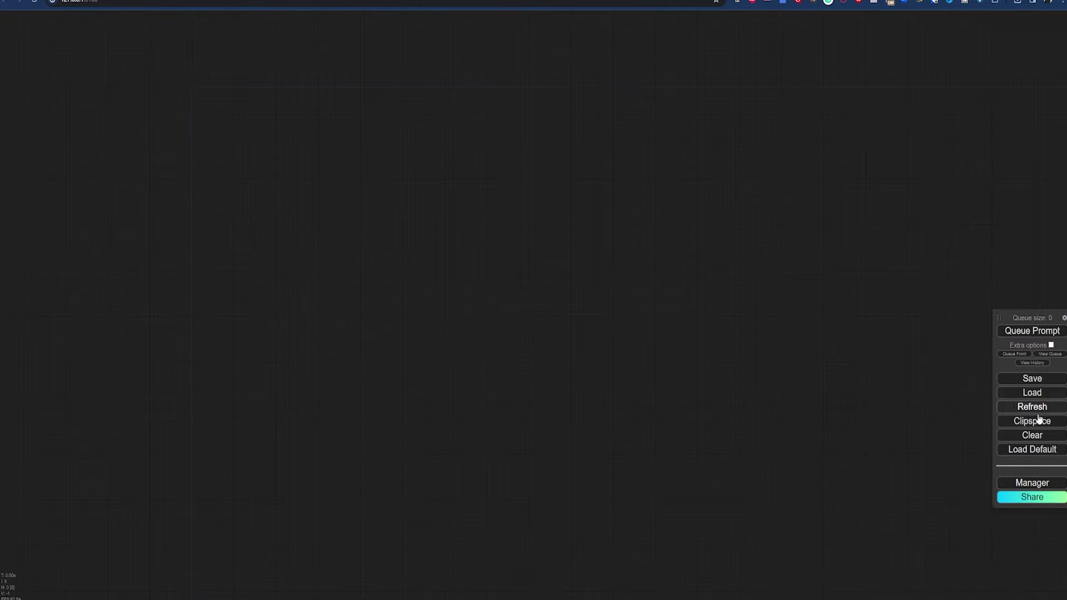
left_click(1052, 450)
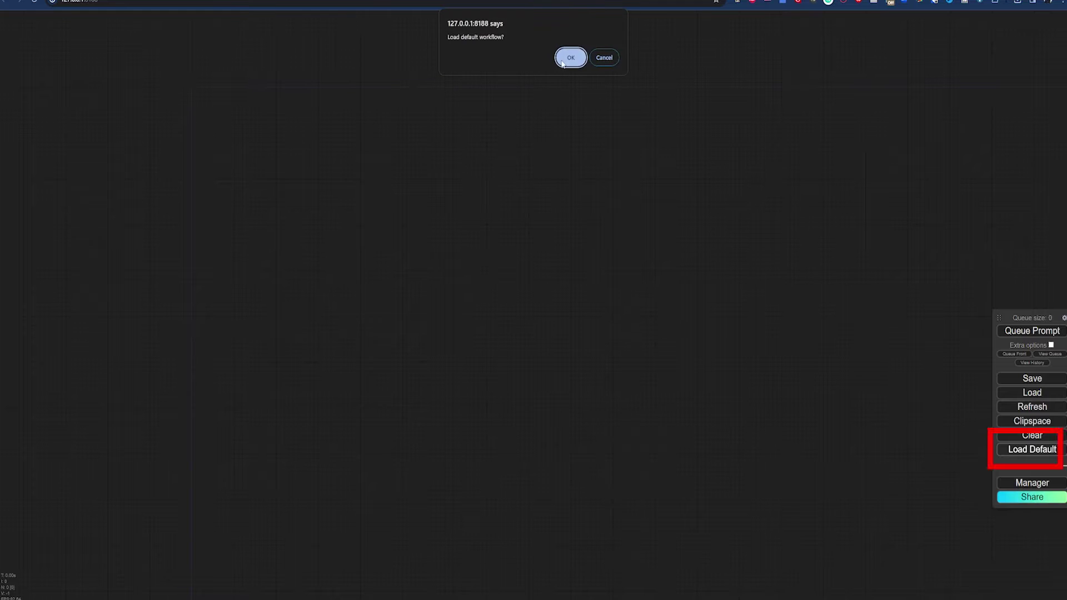
left_click(567, 60)
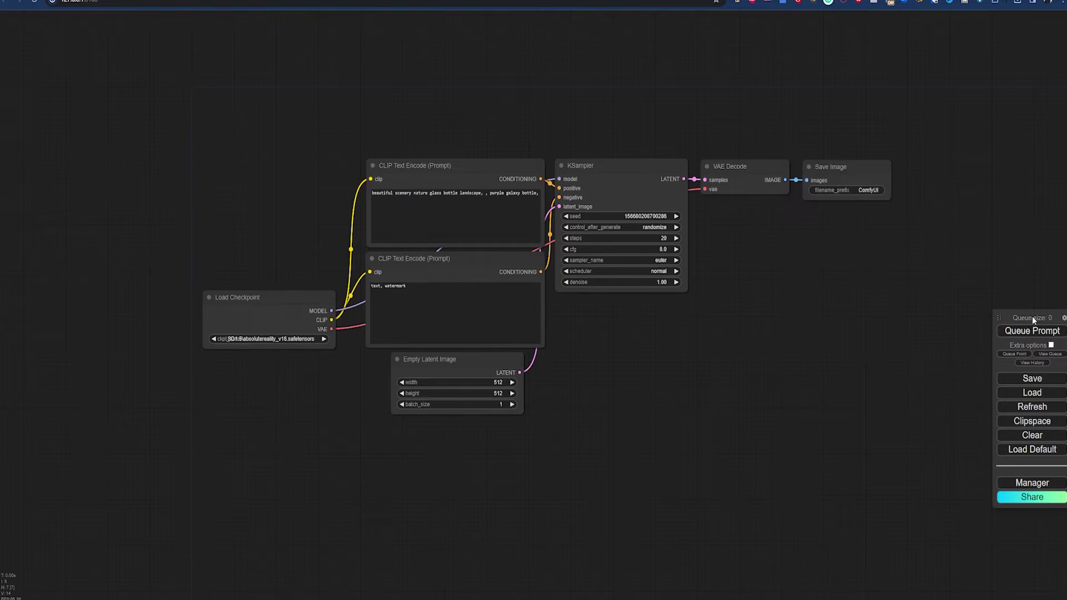
left_click_drag(1054, 345, 131, 296)
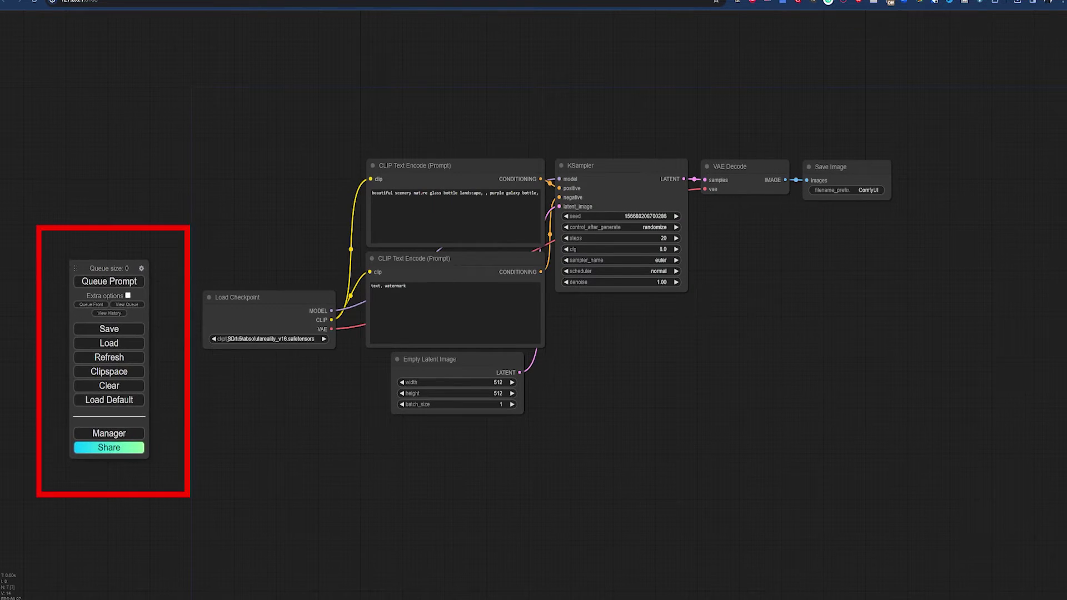
Generate the default workflow image, then queue four generations with batch count 4
left_click(133, 283)
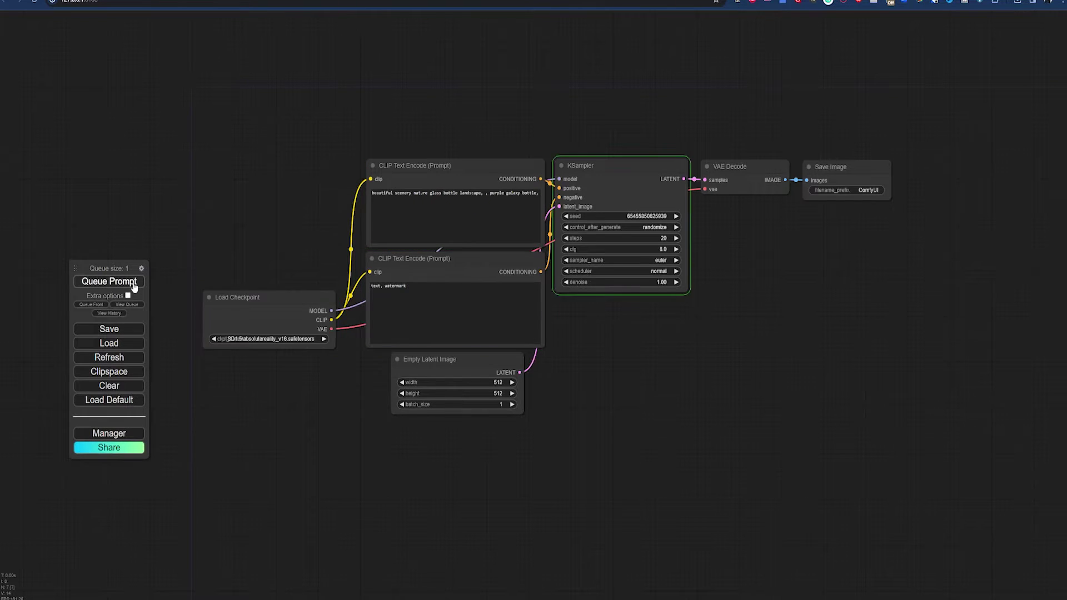
left_click(128, 296)
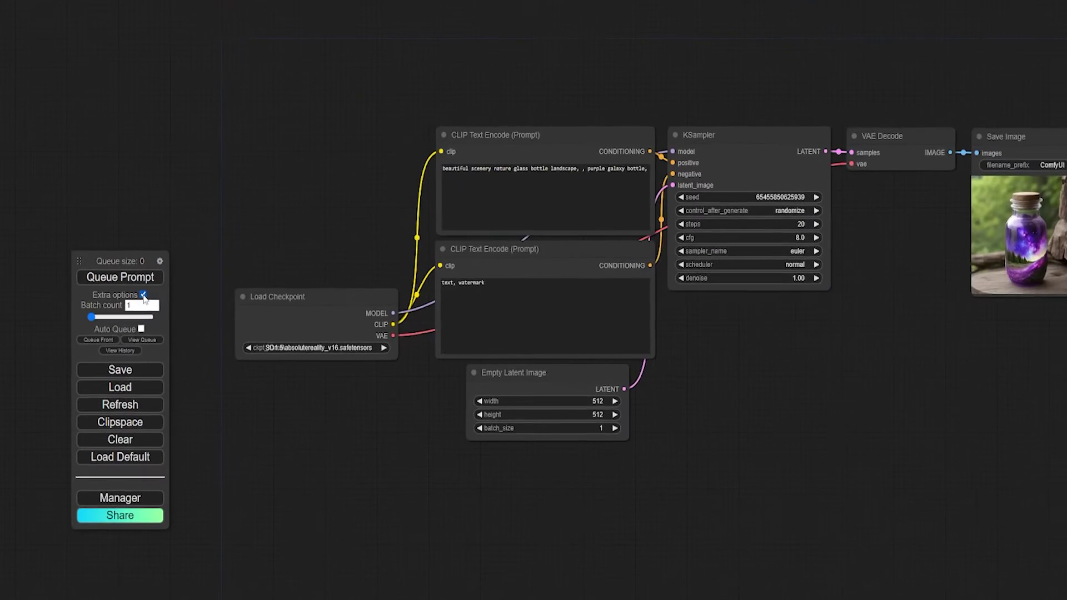
left_click(136, 305)
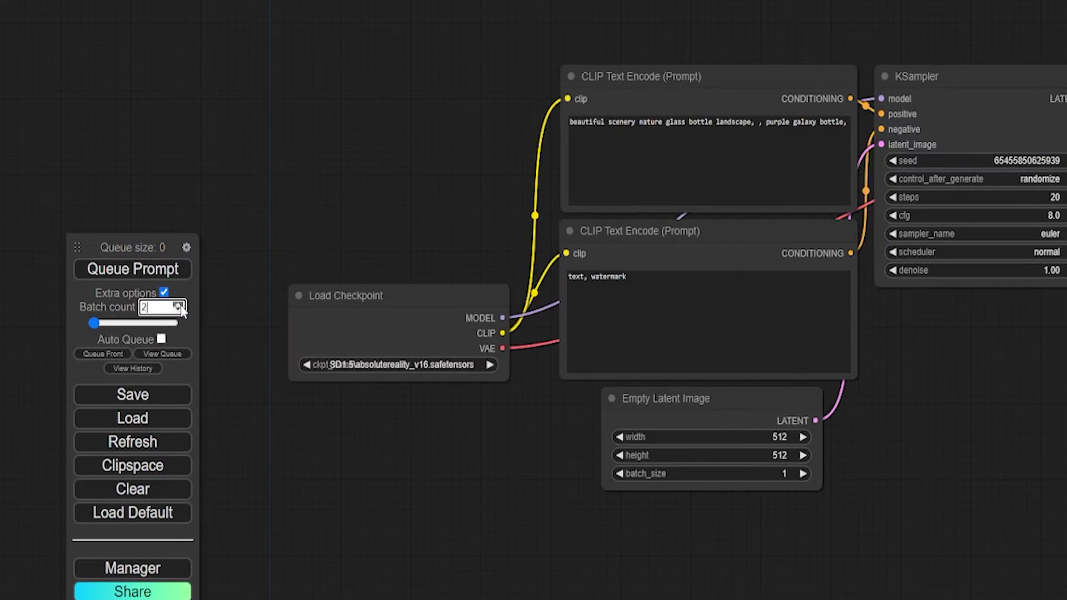
left_click(178, 305)
left_click(178, 304)
key("ctrl+Return")
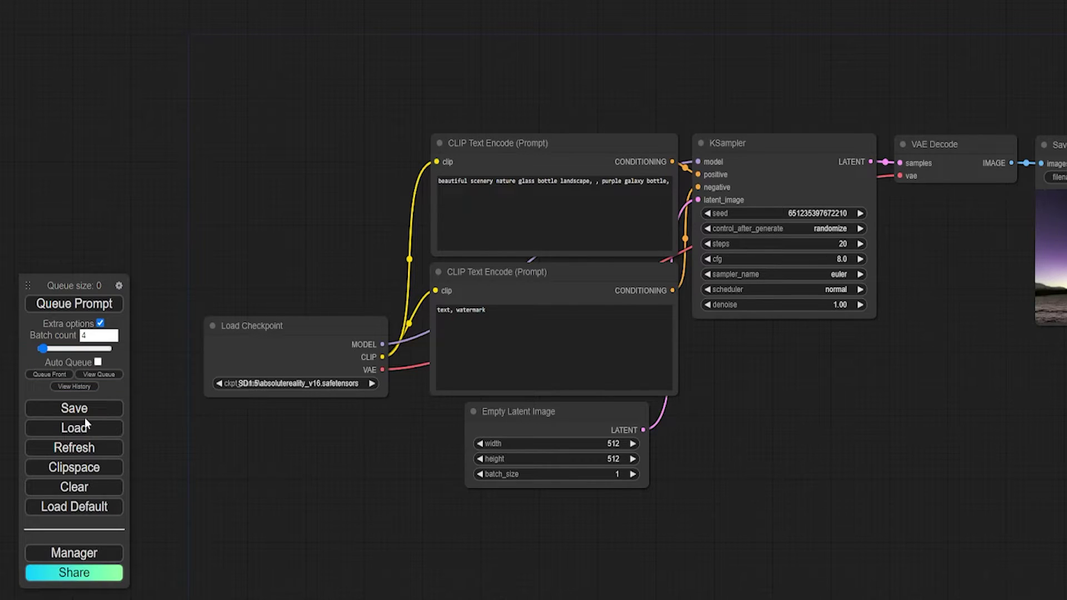
Save the current workflow as workflow.json
left_click(65, 387)
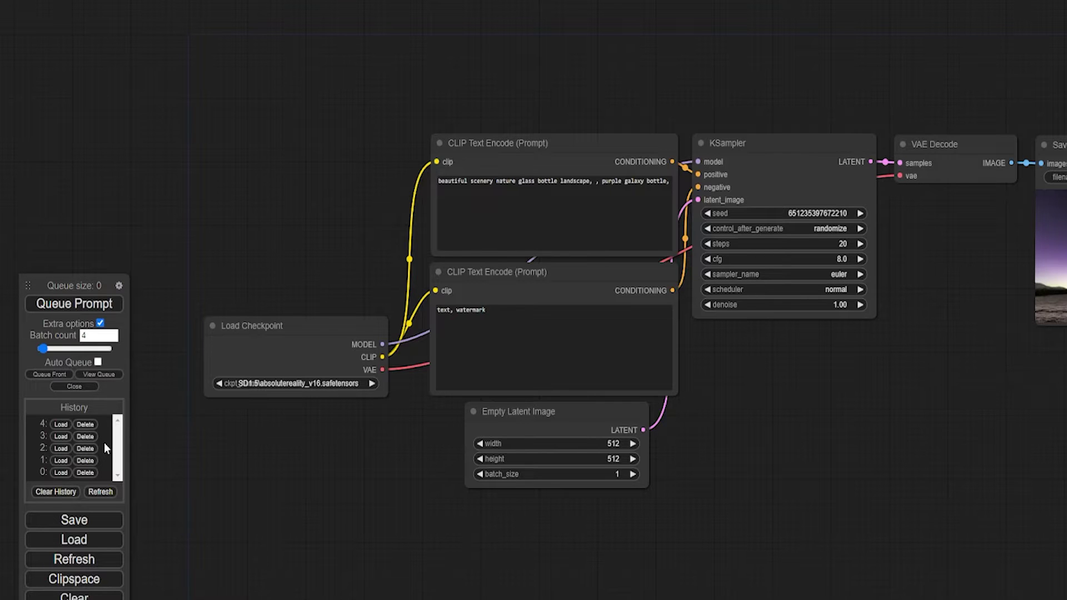
left_click(74, 520)
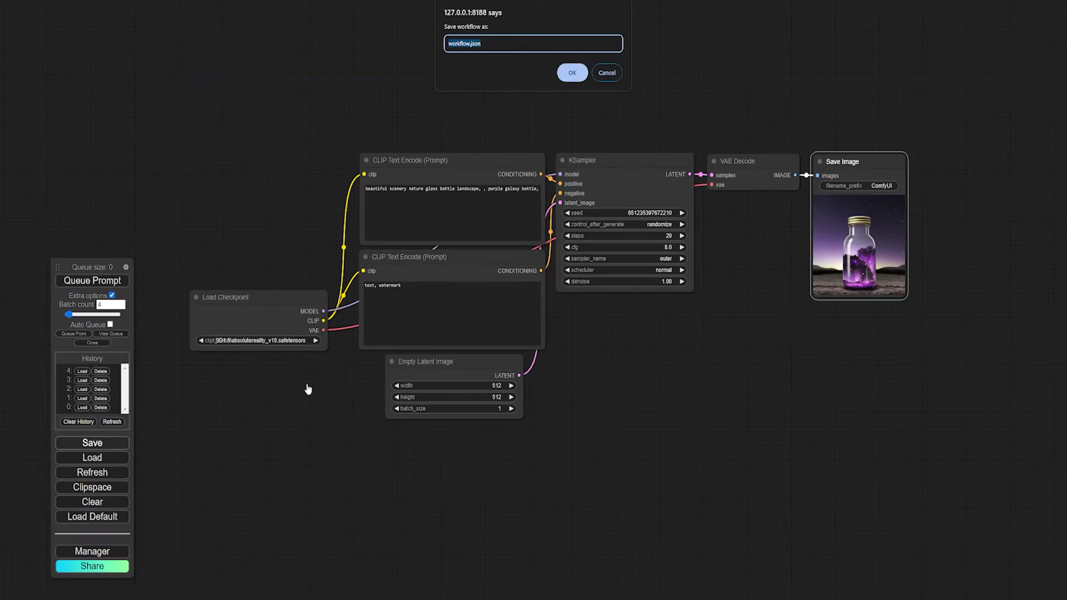
left_click(571, 73)
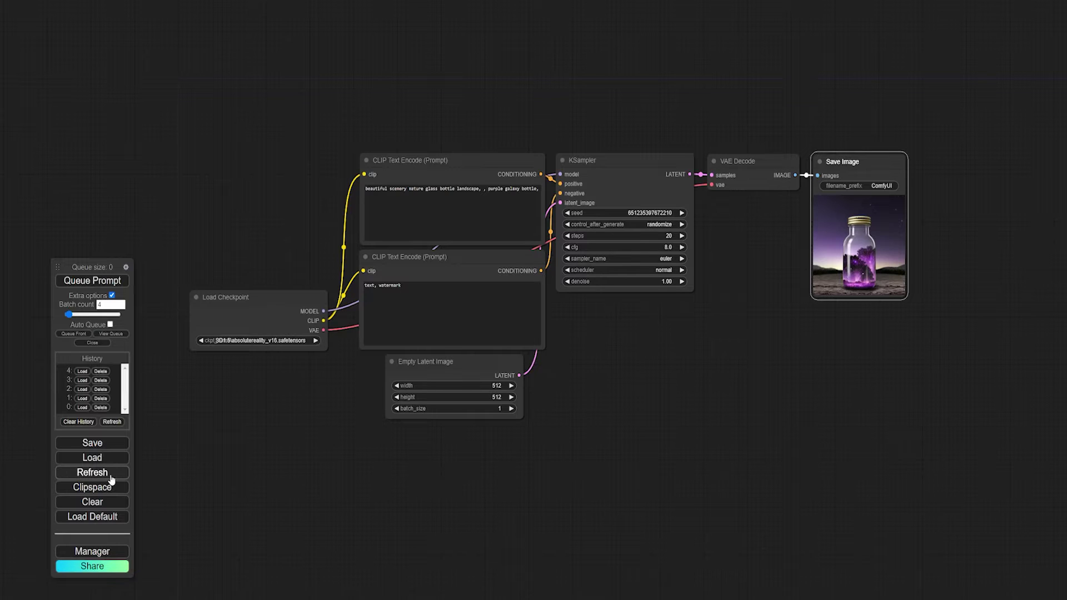
Paint four mask strokes around the jar in the clipspace image and save the mask
left_click(114, 488)
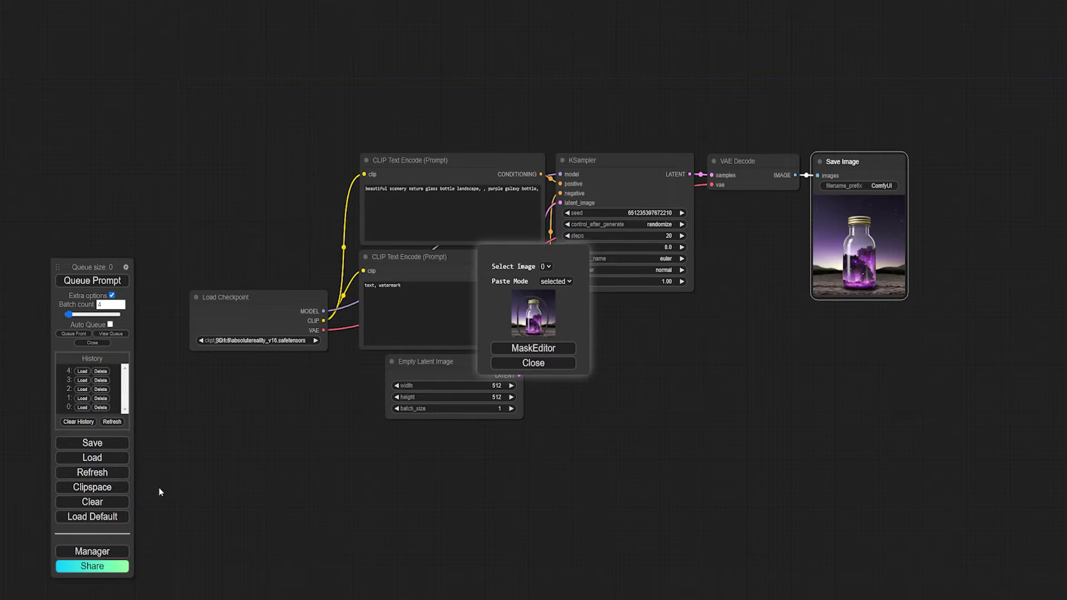
left_click(550, 348)
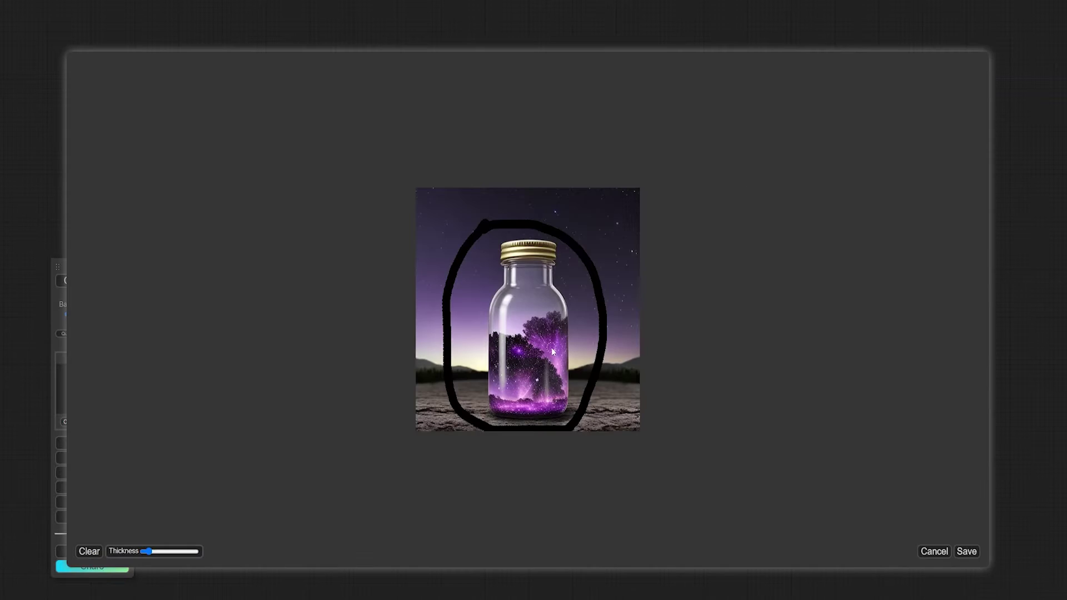
left_click_drag(466, 245, 438, 210)
left_click_drag(578, 243, 619, 215)
left_click_drag(597, 395, 639, 428)
left_click_drag(464, 404, 407, 436)
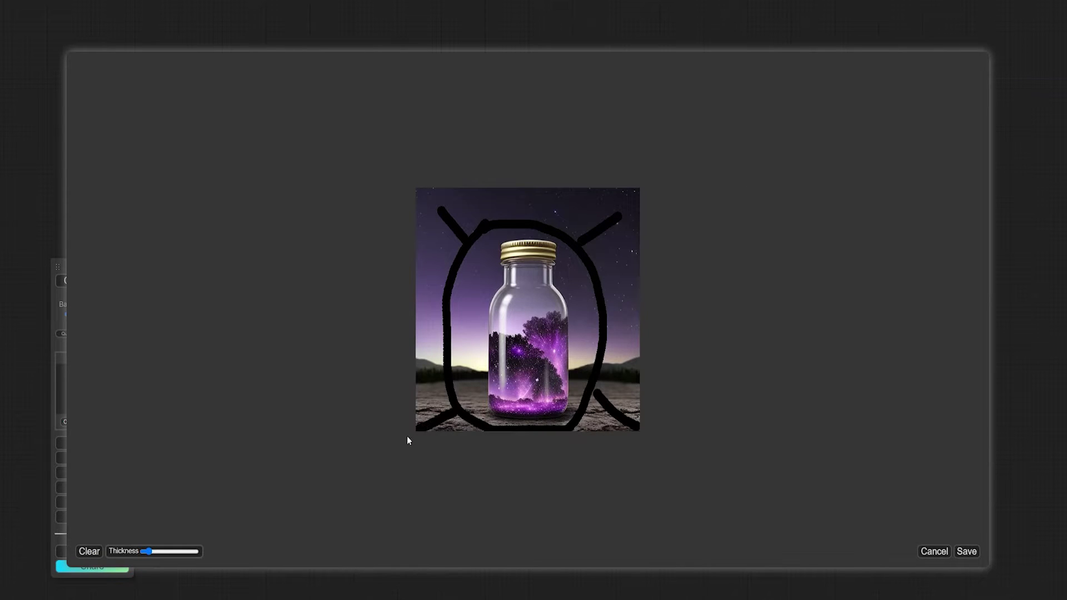
left_click(966, 552)
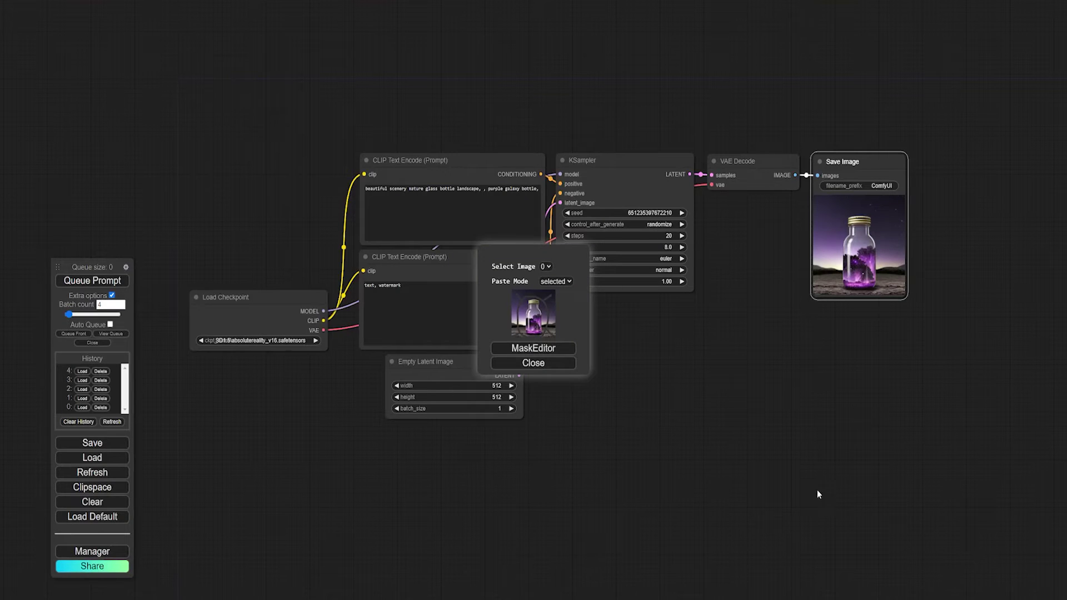
Set the clipspace paste mode to all and close the panel
left_click(555, 282)
left_click(563, 299)
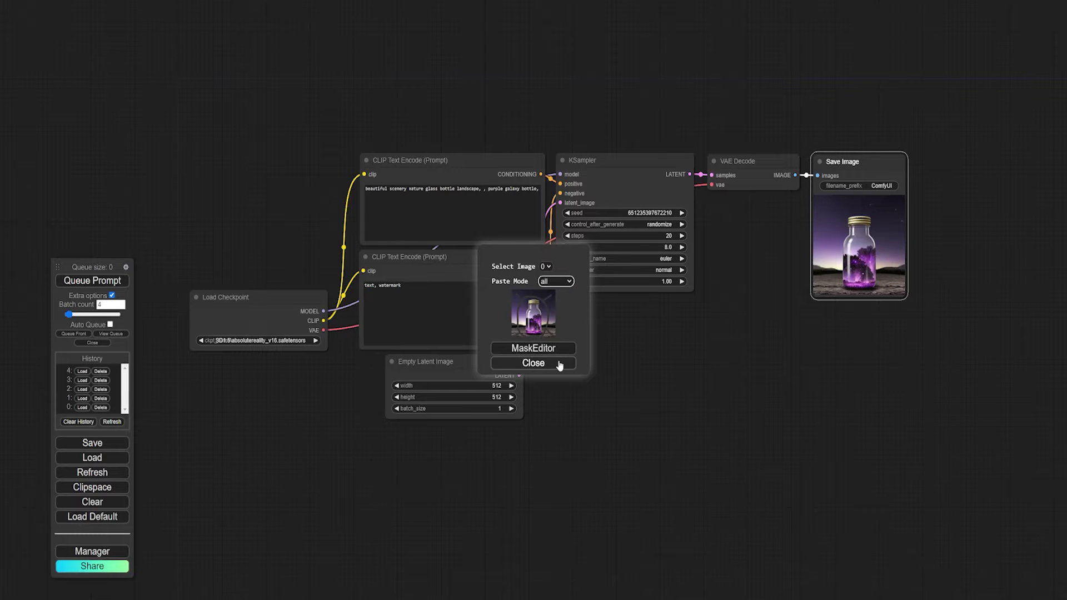
left_click(560, 363)
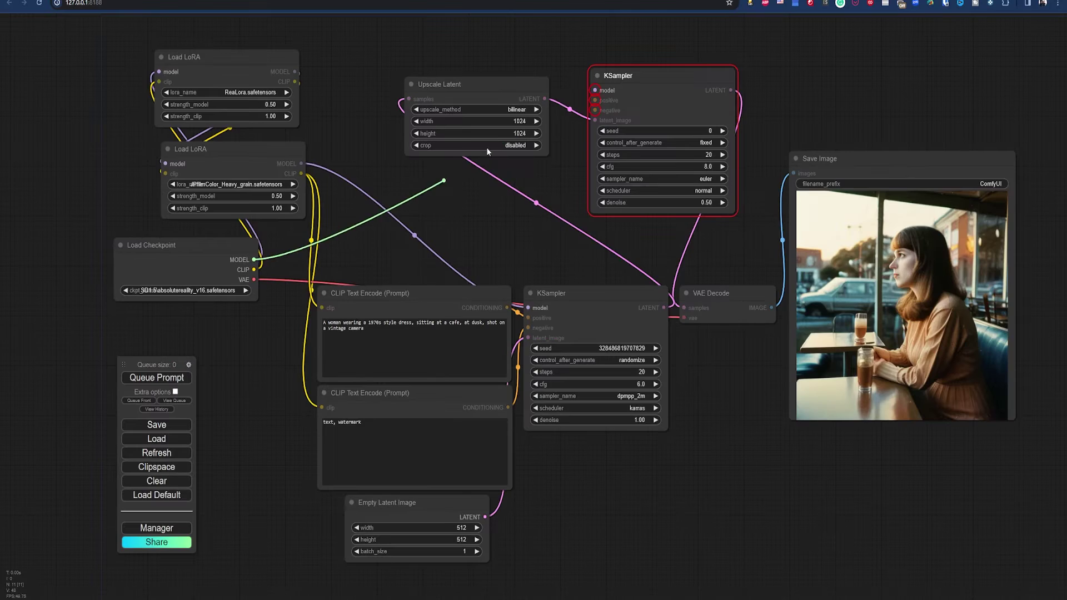
Link the prompt CONDITIONING to the upper KSampler's positive input, queue it, and wire the negative prompt
left_click_drag(485, 148, 594, 100)
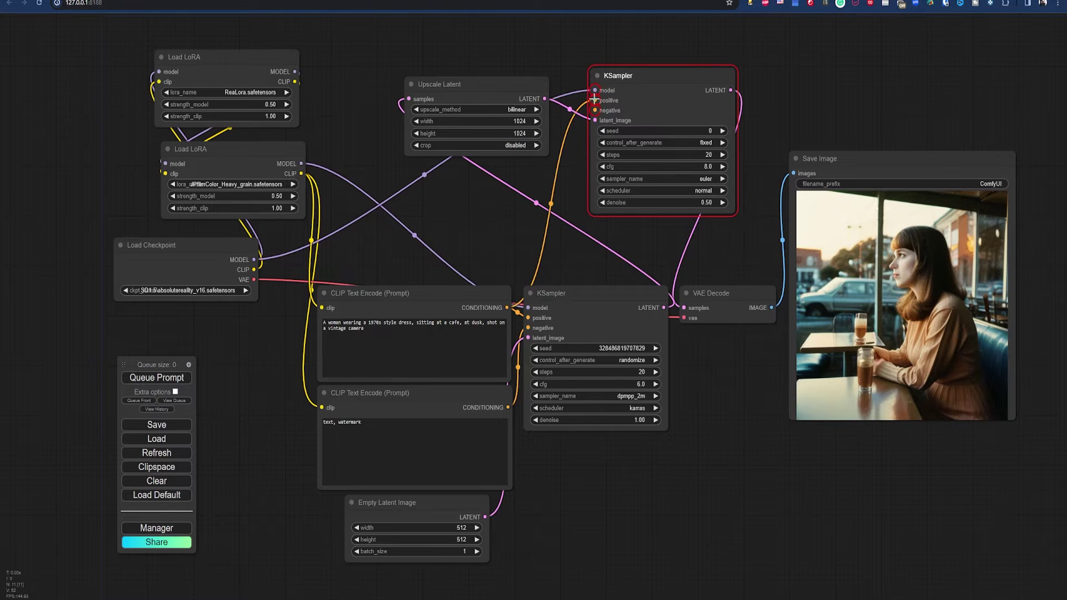
left_click_drag(507, 407, 594, 111)
left_click(175, 380)
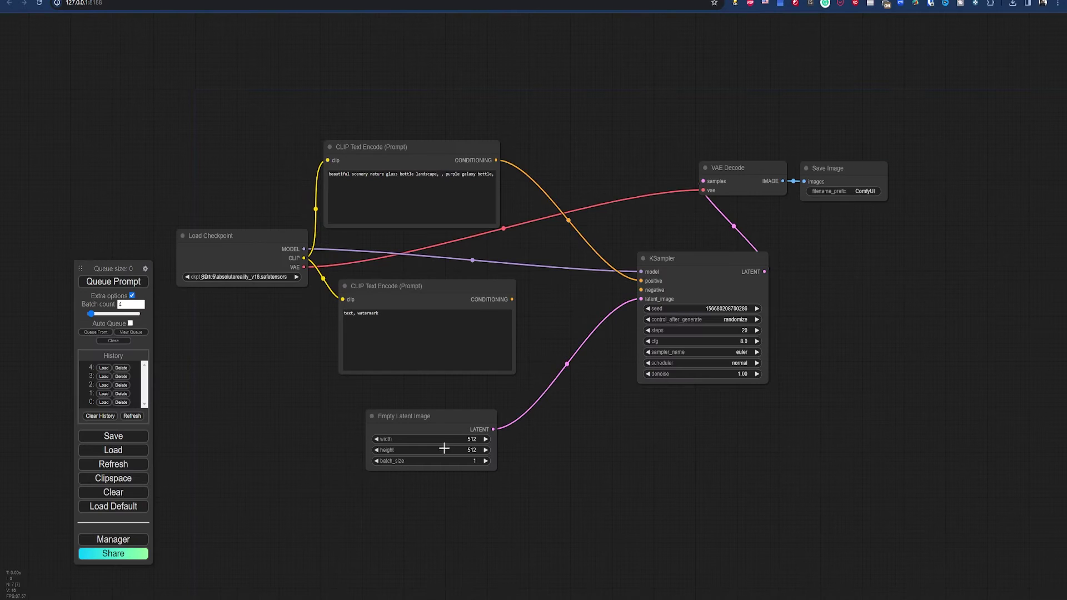
left_click_drag(511, 299, 641, 289)
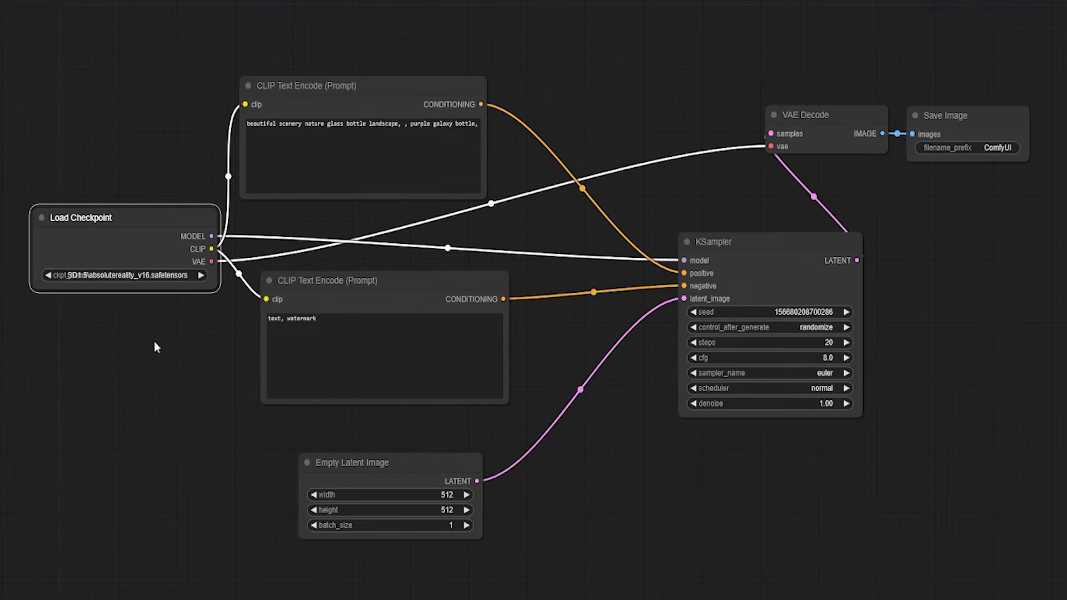
Switch ckpt_name to unrealvision_v10.safetensors and reposition the Load Checkpoint and KSampler nodes
left_click(177, 276)
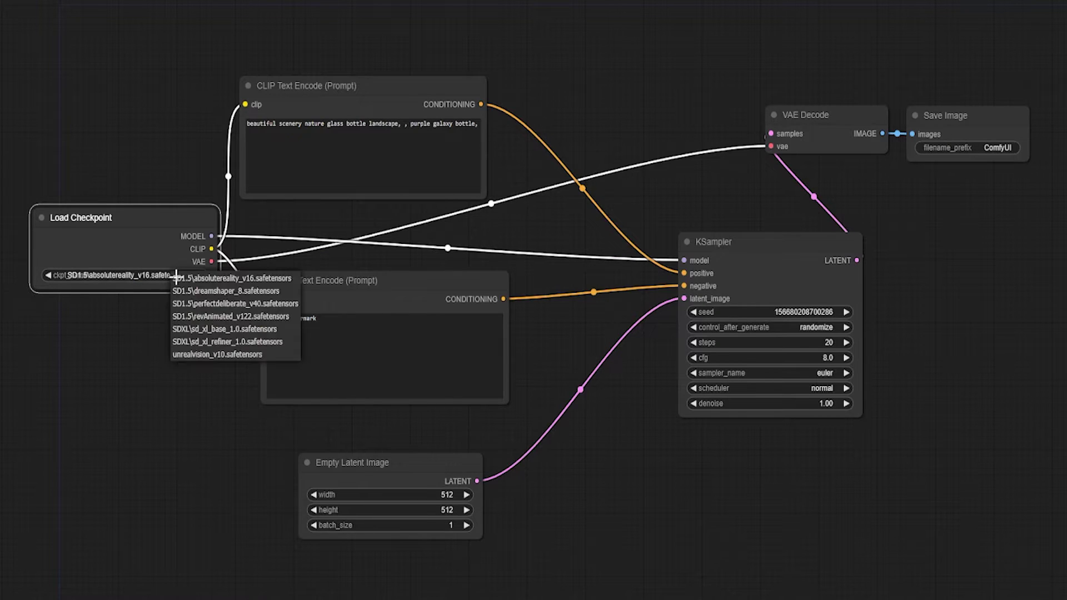
left_click(227, 354)
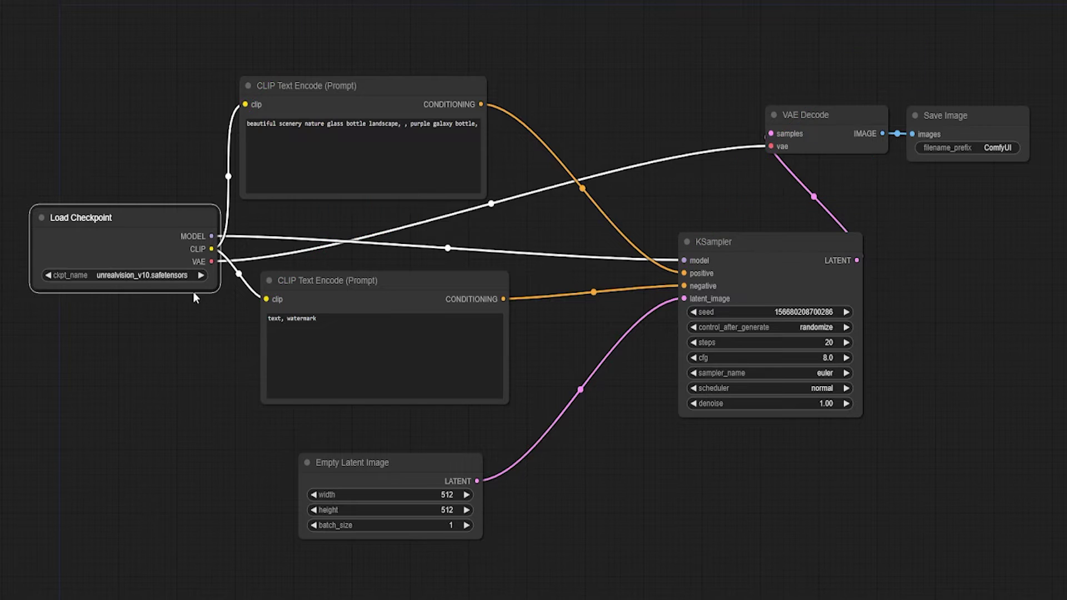
left_click_drag(214, 216, 176, 205)
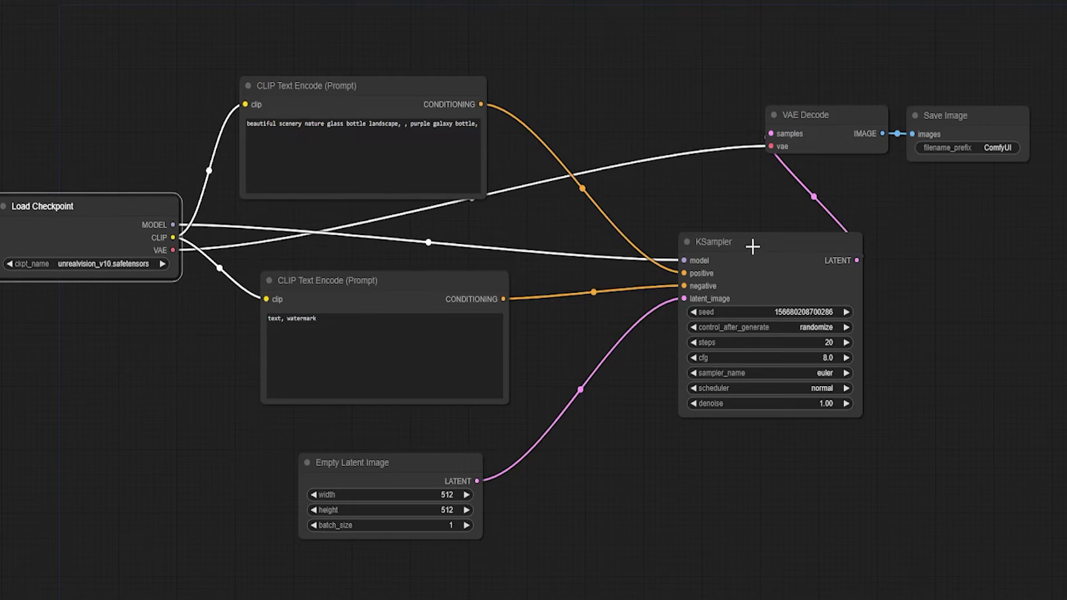
left_click_drag(752, 246, 781, 235)
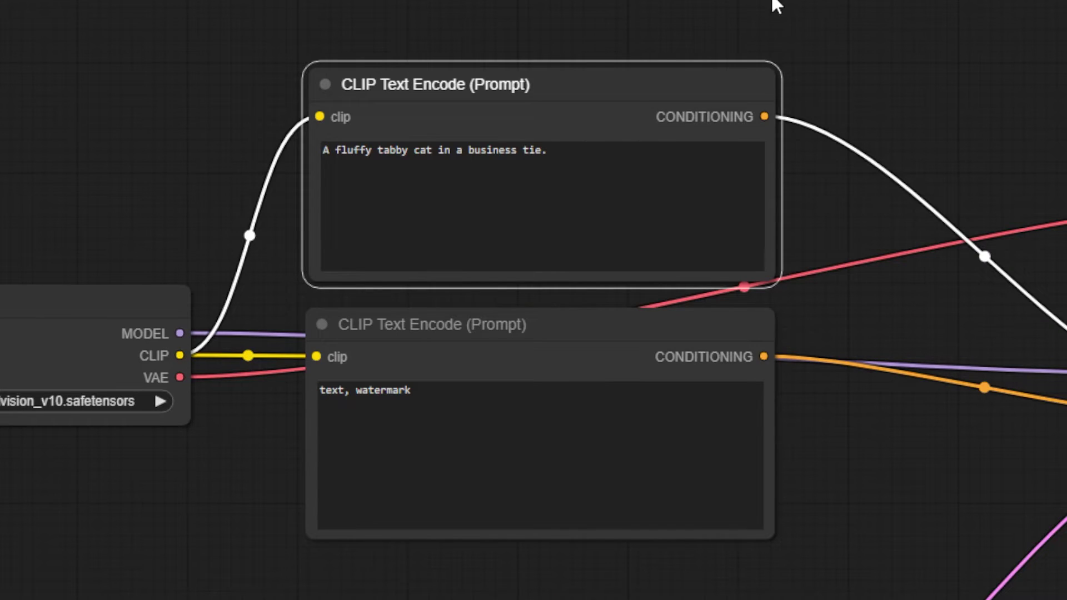
Retitle the upper CLIP Text Encode node 'Positive', then edit the positive and negative prompt fields
right_click(638, 83)
left_click(685, 210)
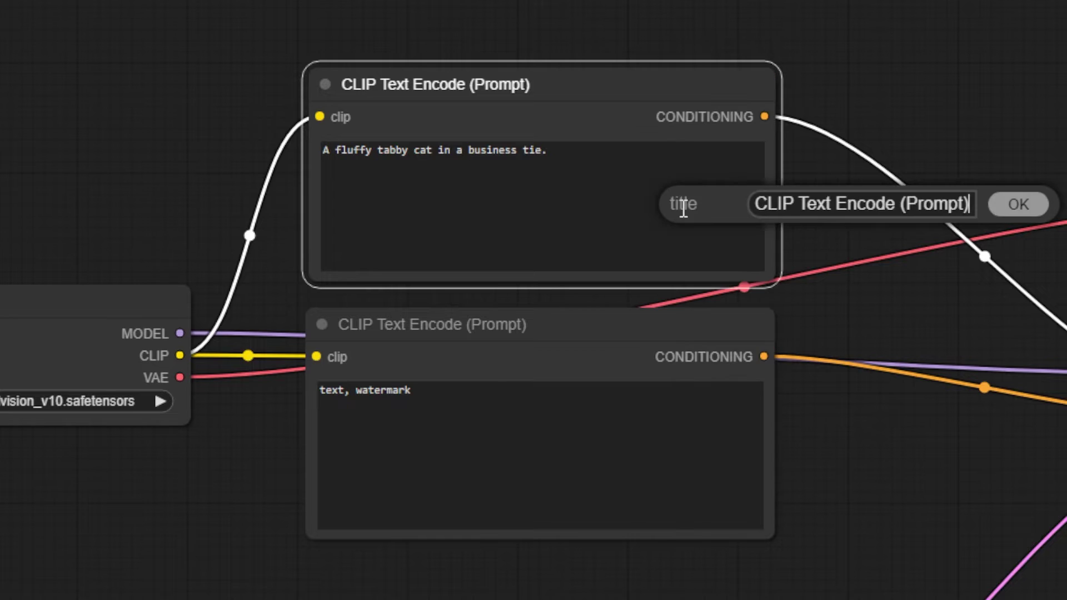
triple_click(834, 214)
type("Positive")
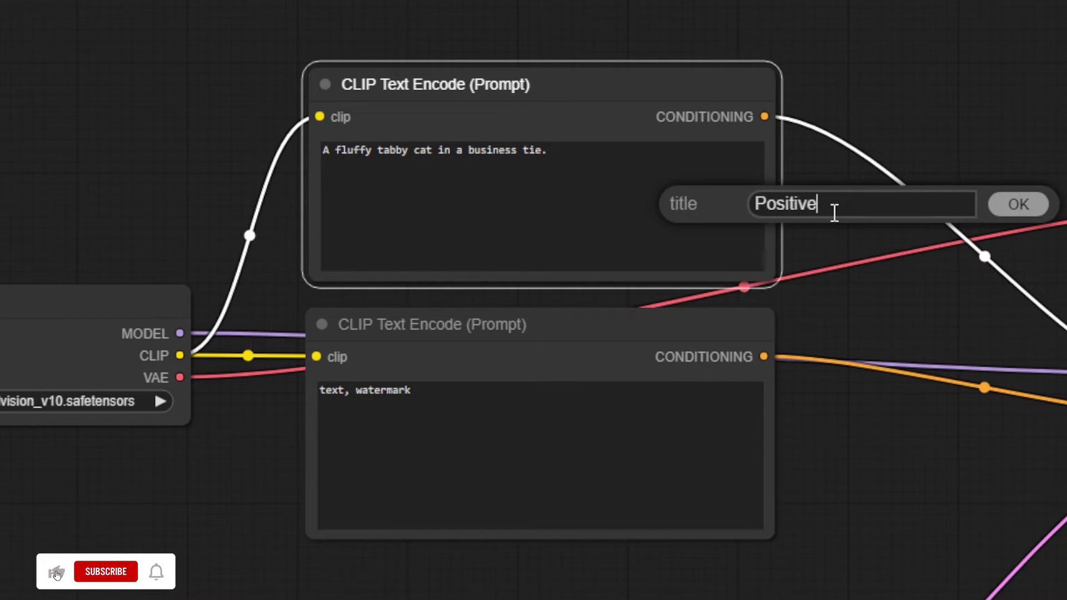
key("Return")
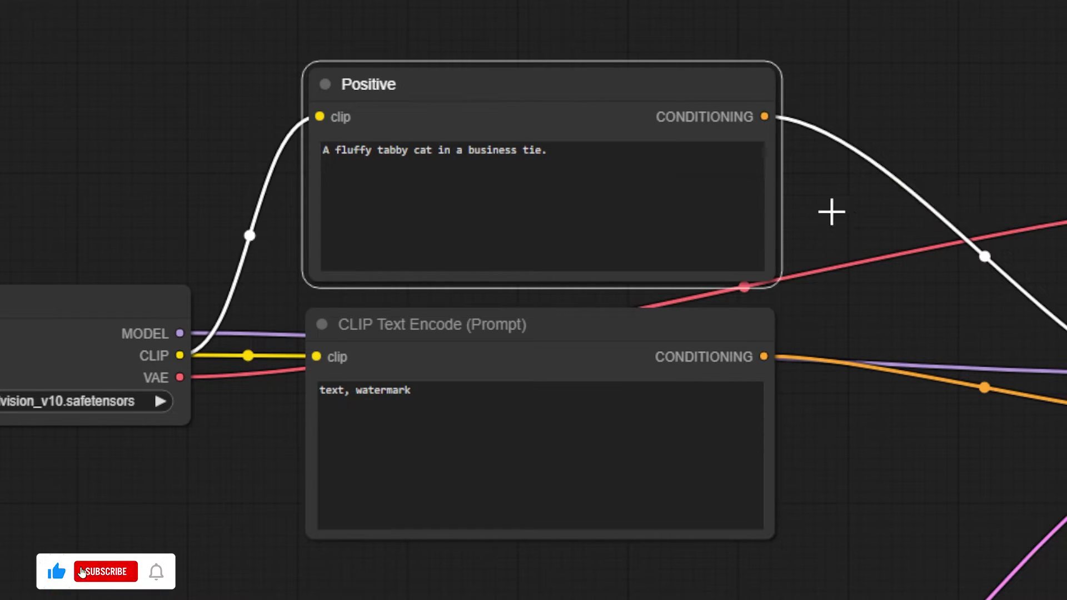
left_click(572, 157)
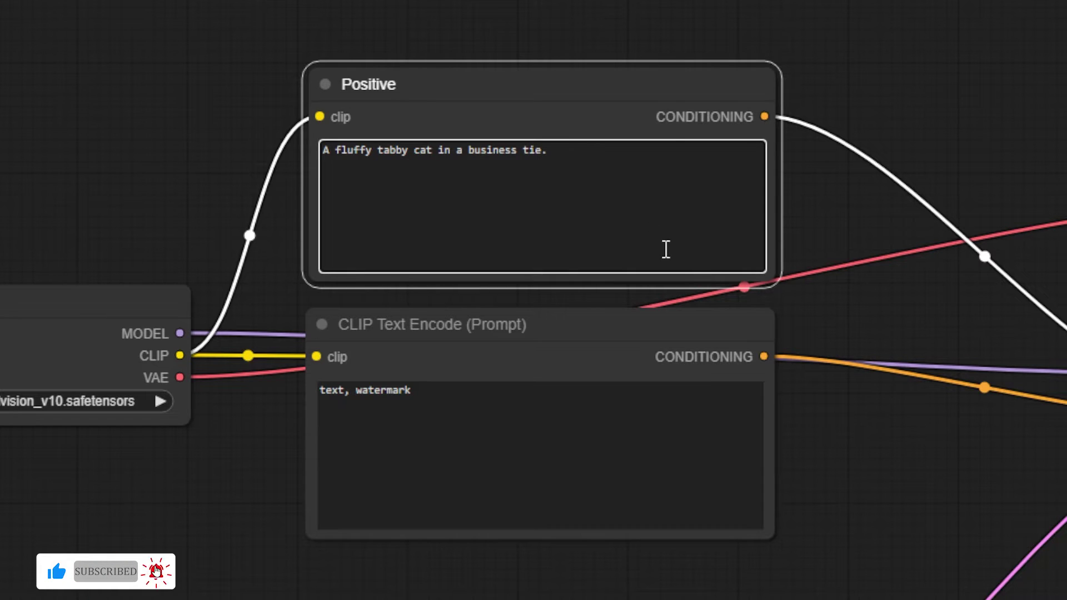
left_click(668, 493)
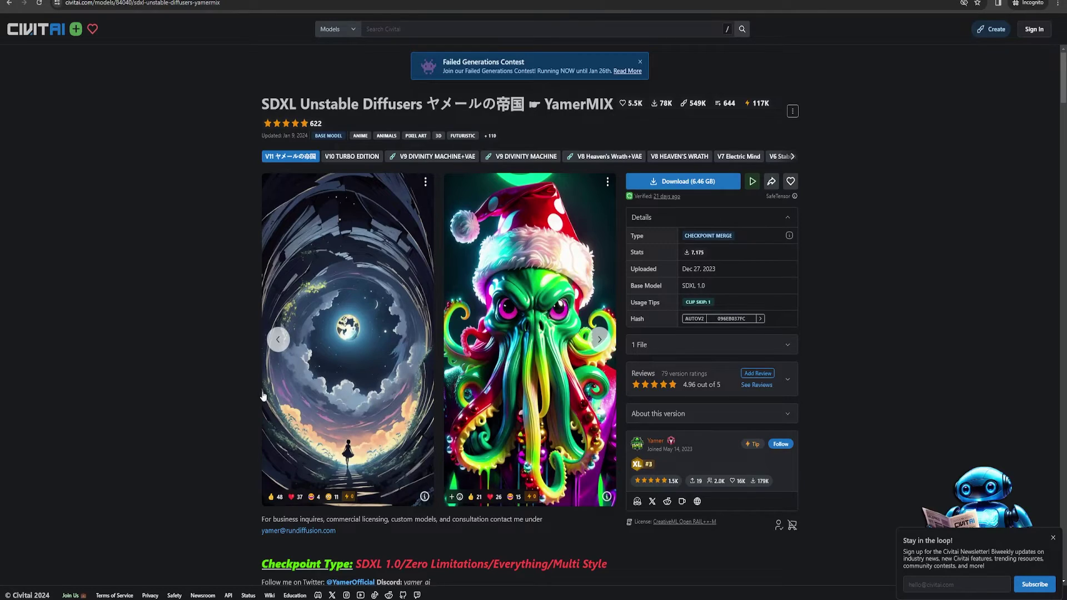
scroll(228, 327, "down", 4)
scroll(228, 328, "down", 15)
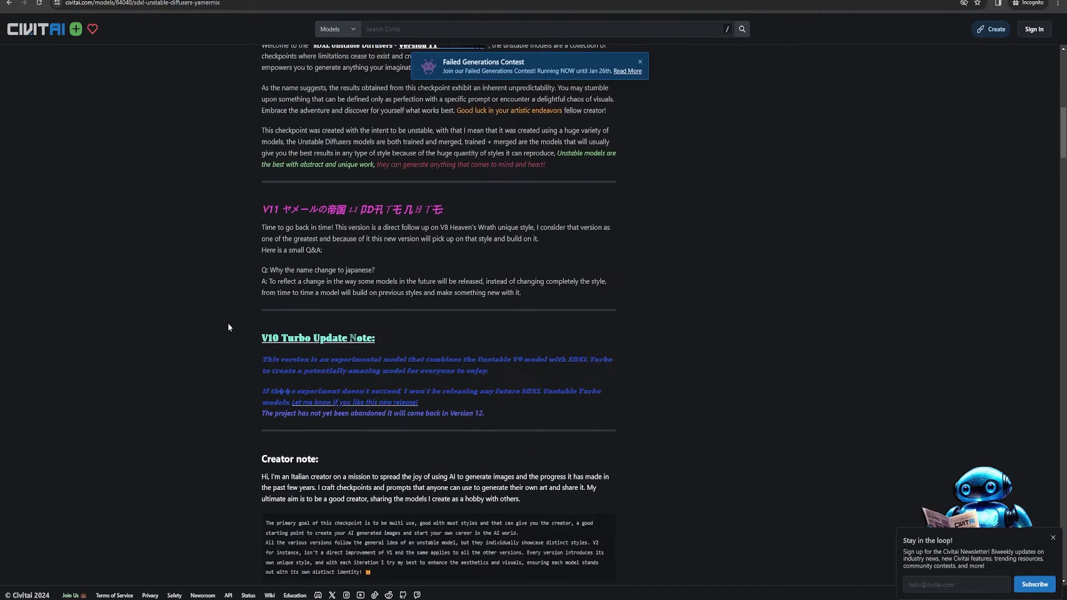
scroll(227, 328, "down", 1)
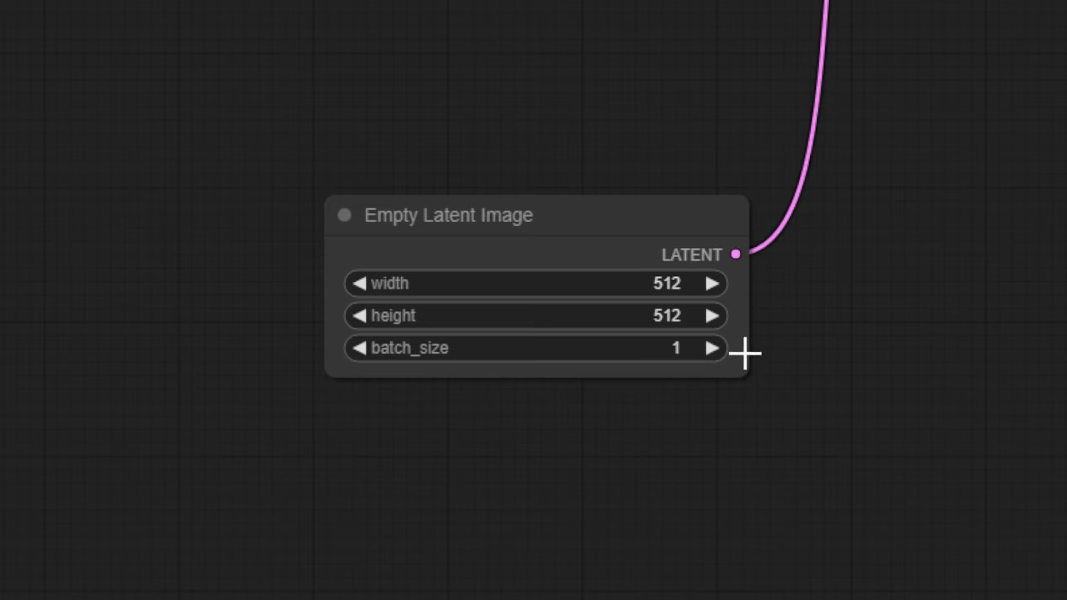
Step the Empty Latent Image batch_size up through 2 to 4
left_click(715, 348)
left_click(715, 349)
left_click(715, 348)
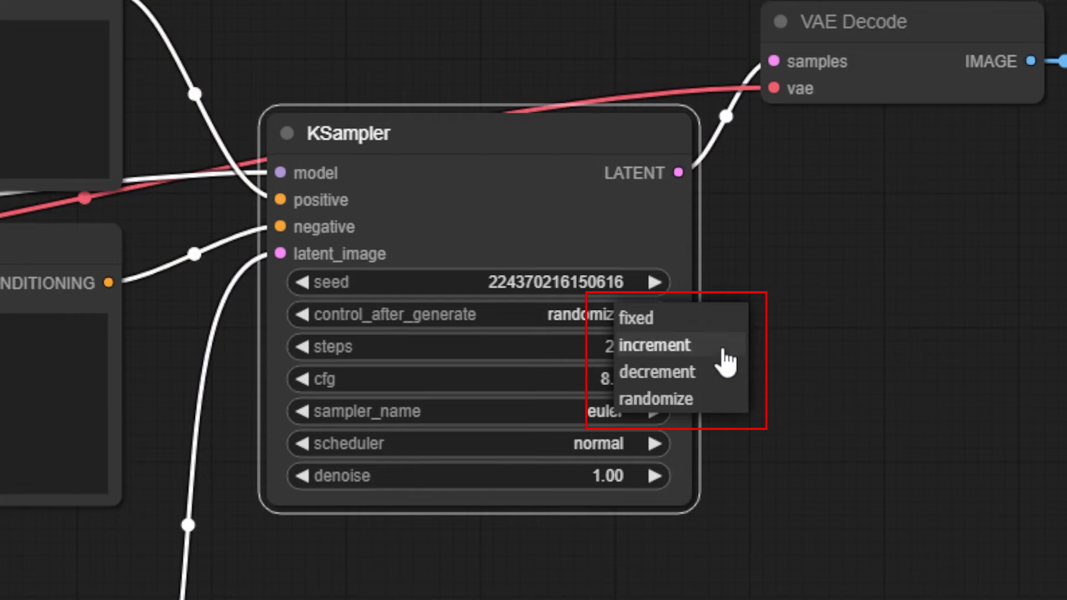
Set the KSampler seed to fixed, steps to 25 and cfg to 6.0
left_click(719, 321)
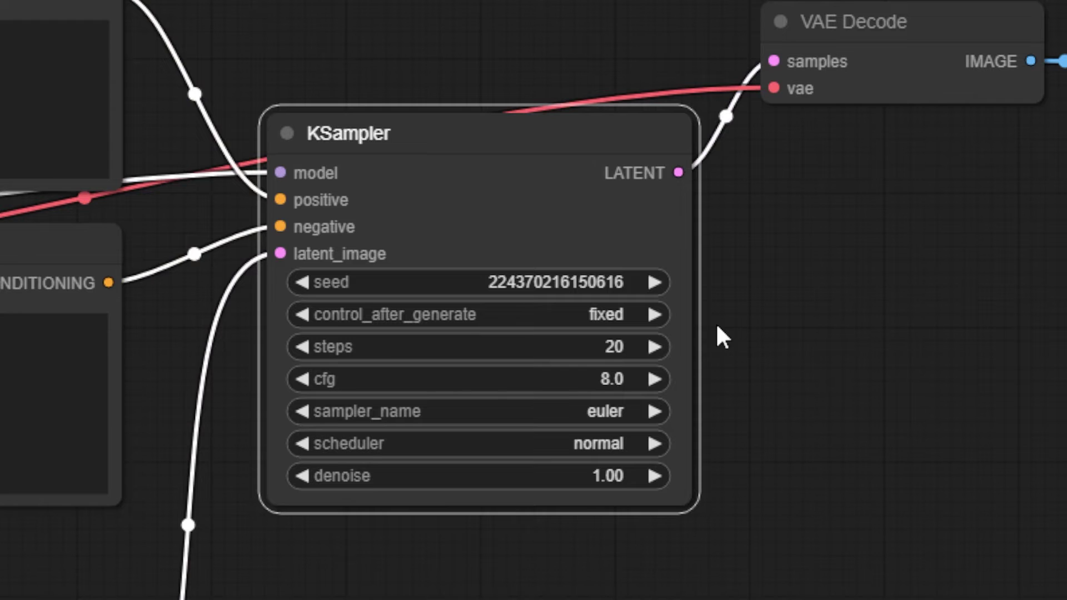
left_click(615, 347)
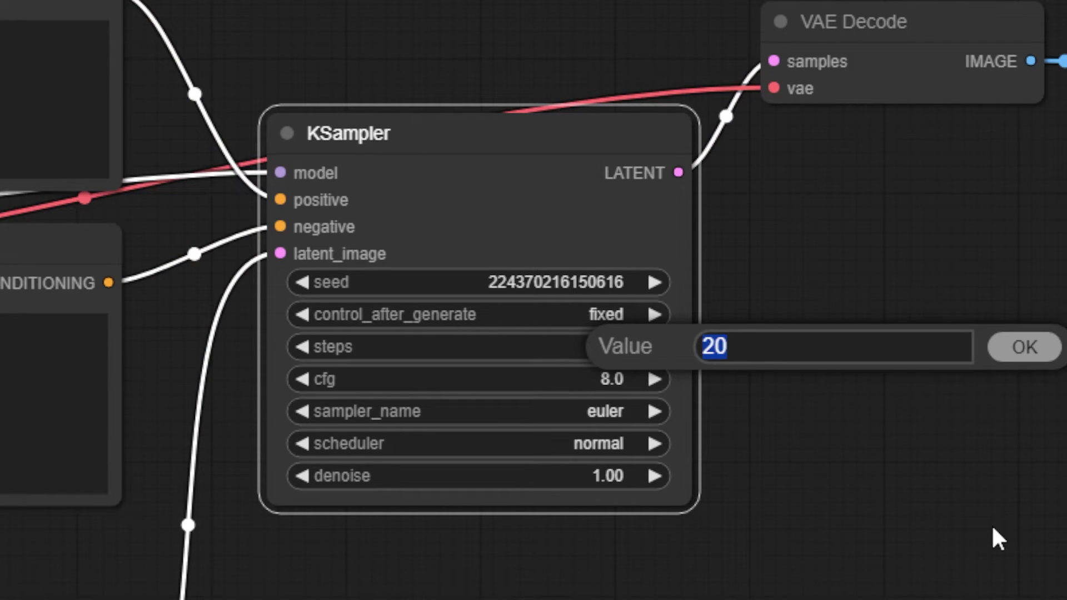
type("25")
key("Return")
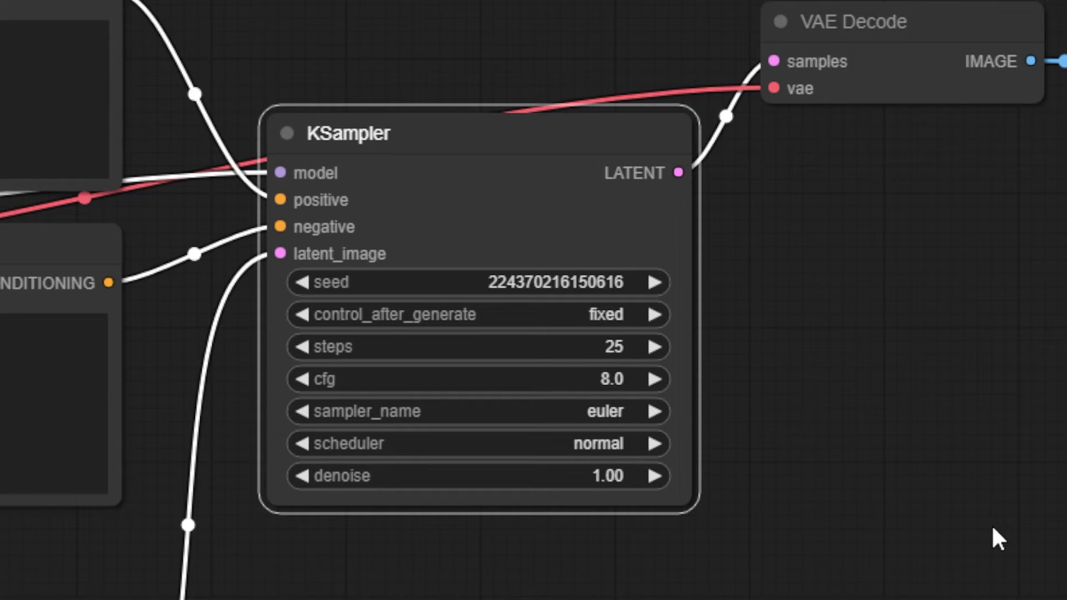
left_click(614, 377)
type("6.")
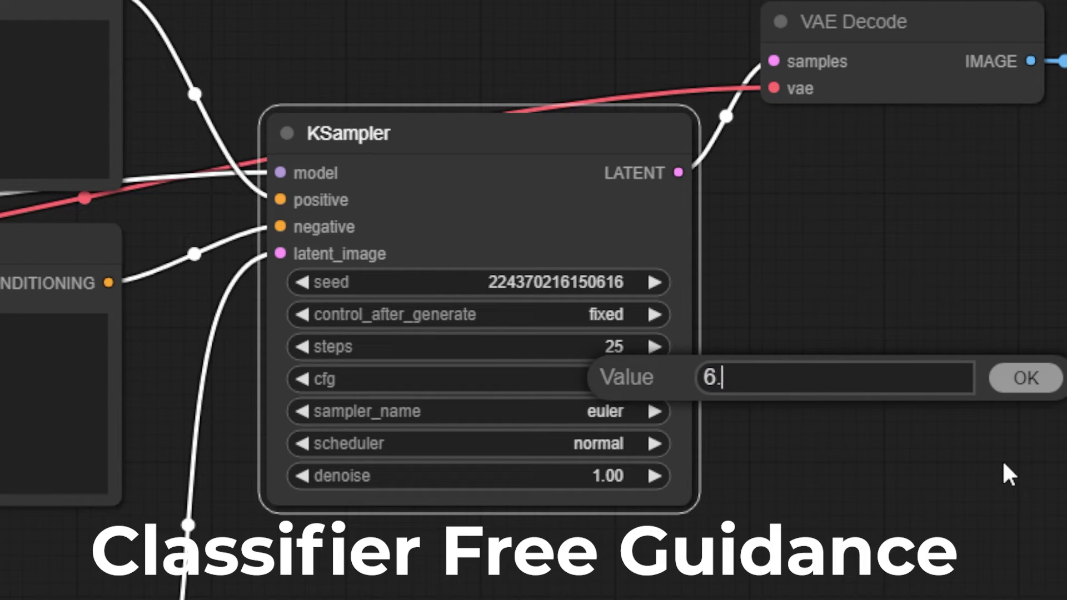
key("Escape")
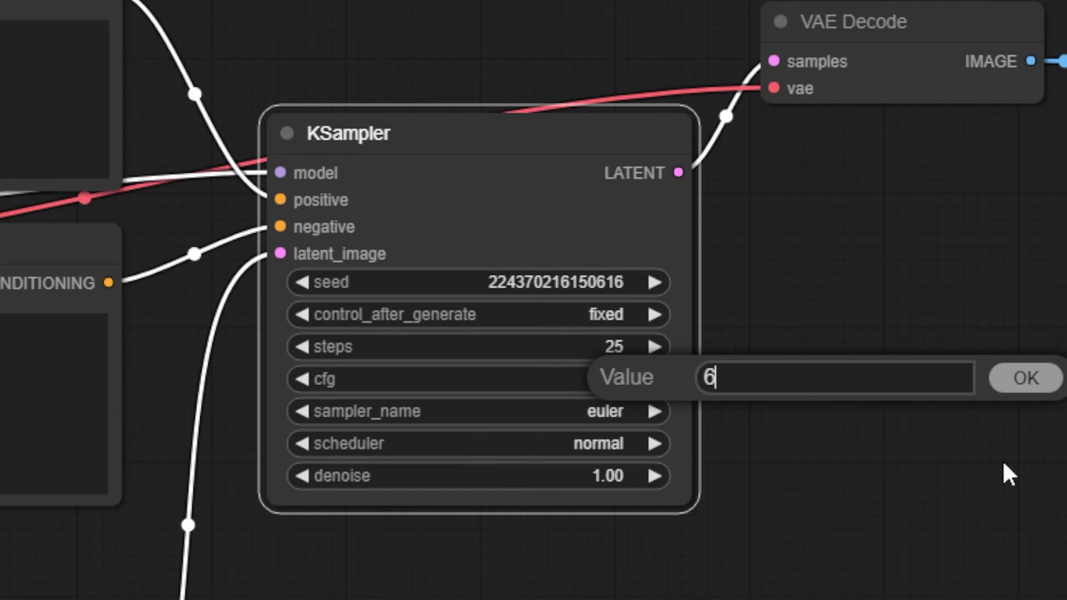
type(".")
key("Return")
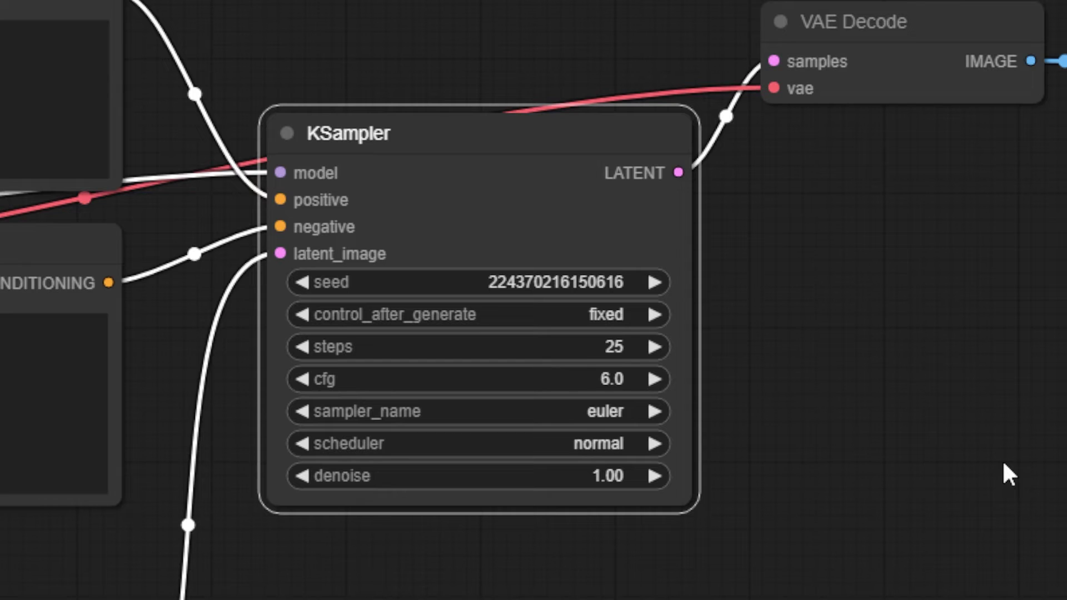
Choose the dpmpp_2m sampler, karras scheduler and a denoise of 0.85
left_click(625, 412)
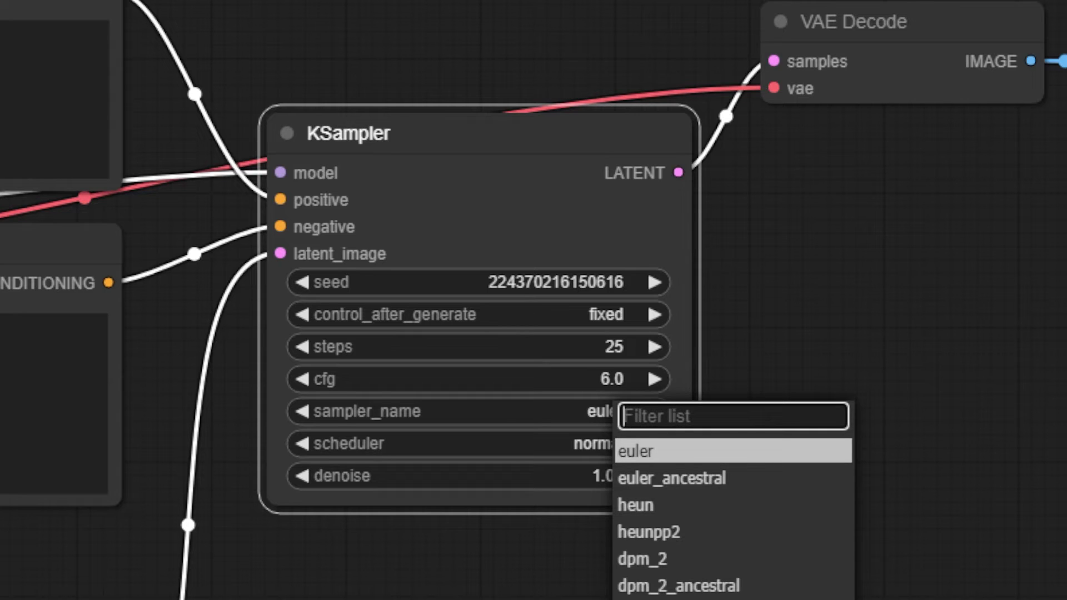
type("dpmpp_2m")
key("Return")
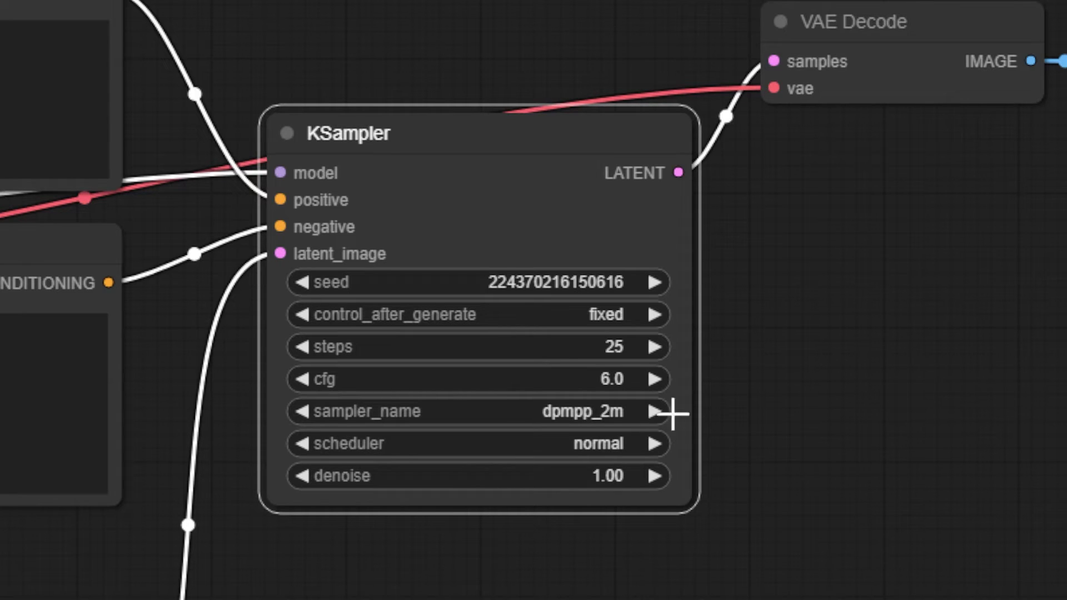
left_click(620, 448)
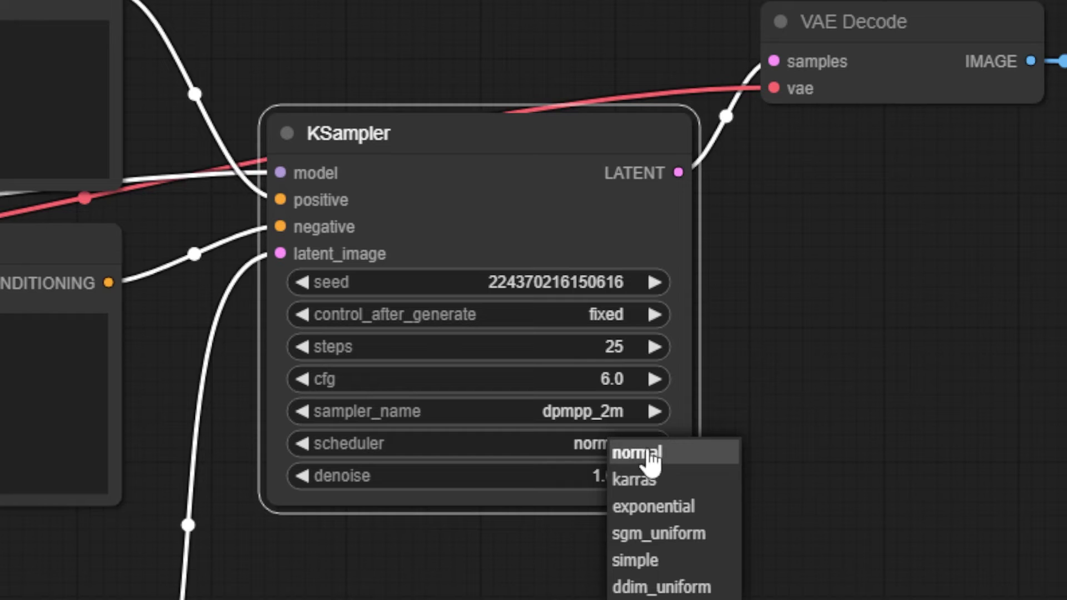
left_click(672, 480)
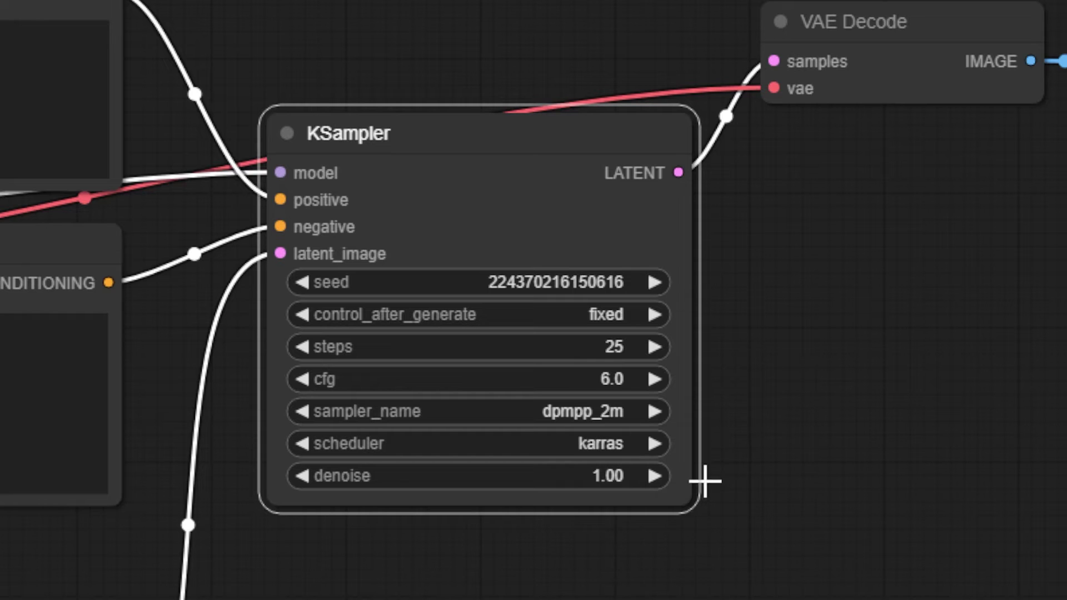
left_click(606, 485)
type(".85")
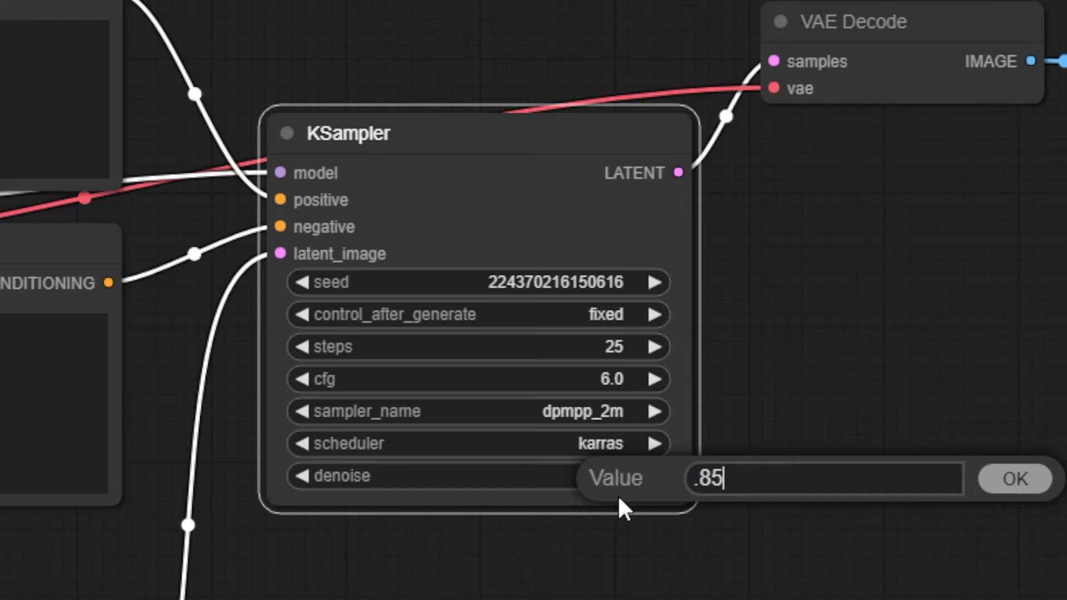
key("Return")
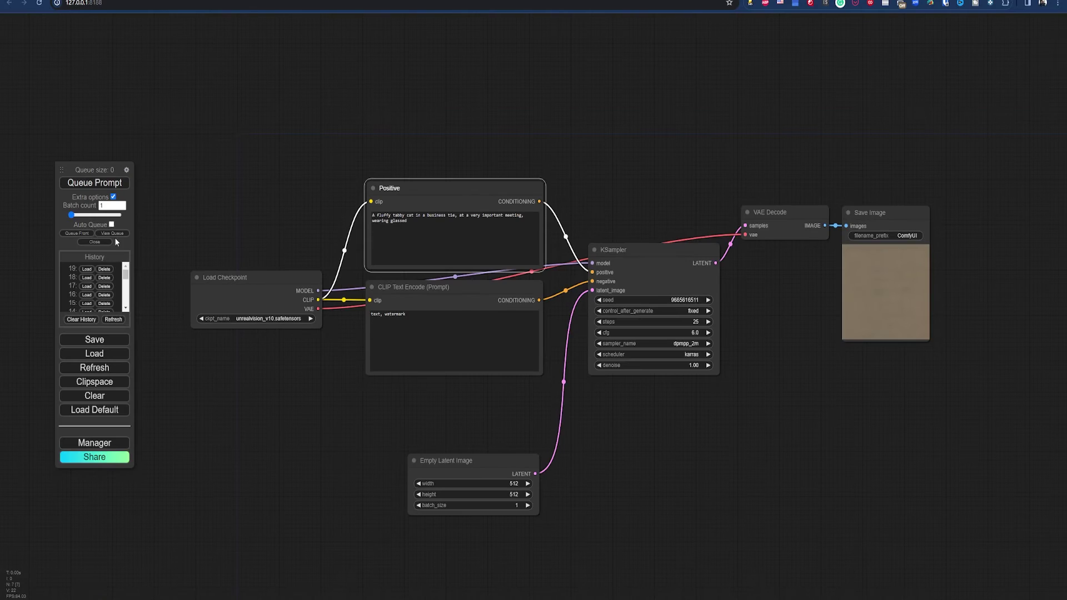
Queue the tabby cat generation, enlarge the Save Image preview, and queue it again
left_click(96, 183)
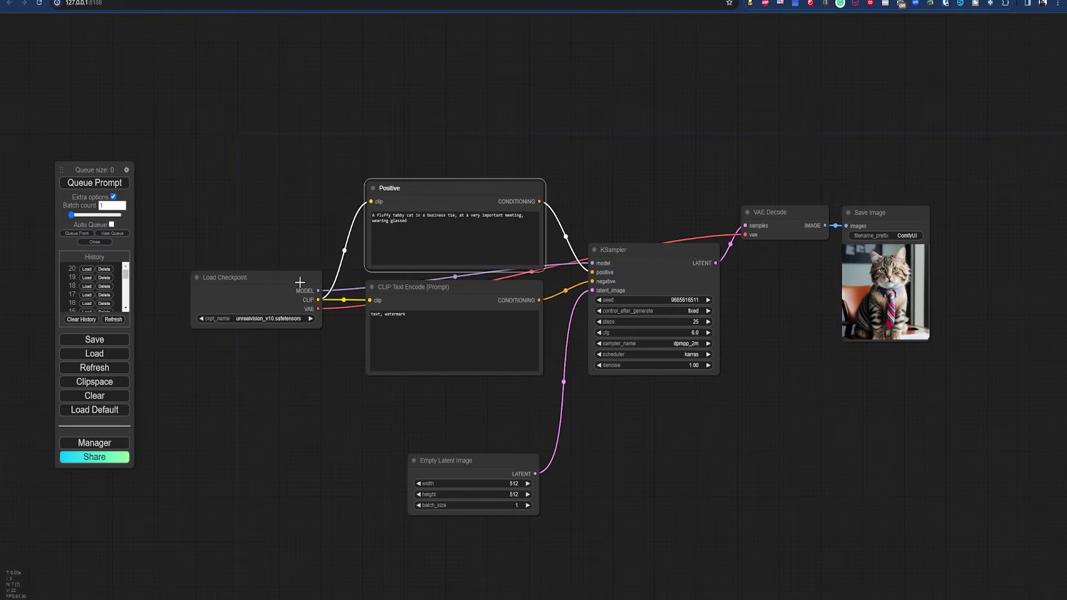
left_click_drag(928, 339, 1031, 481)
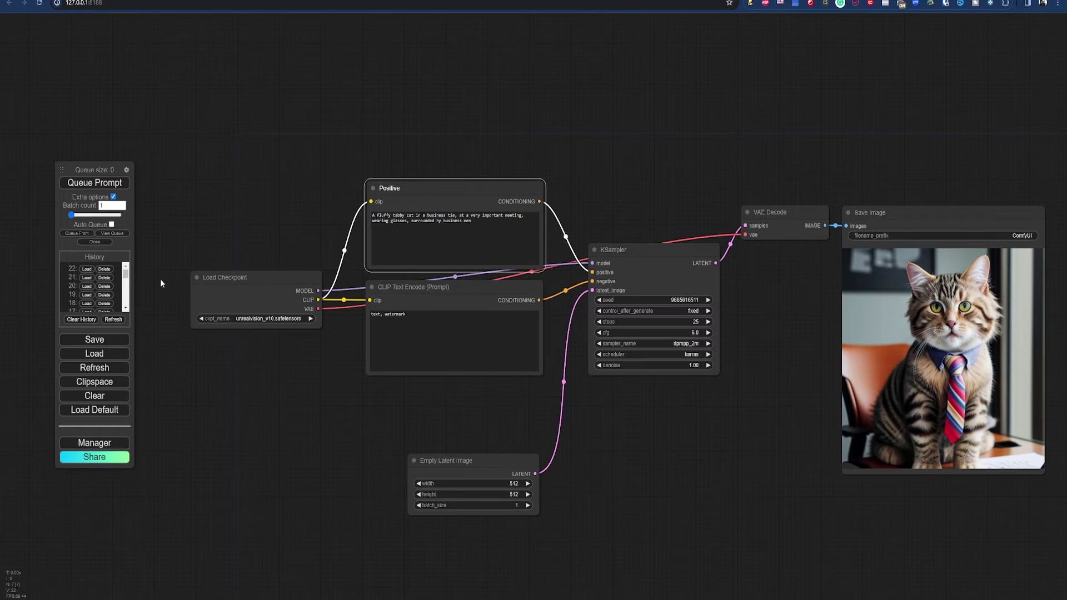
left_click(110, 191)
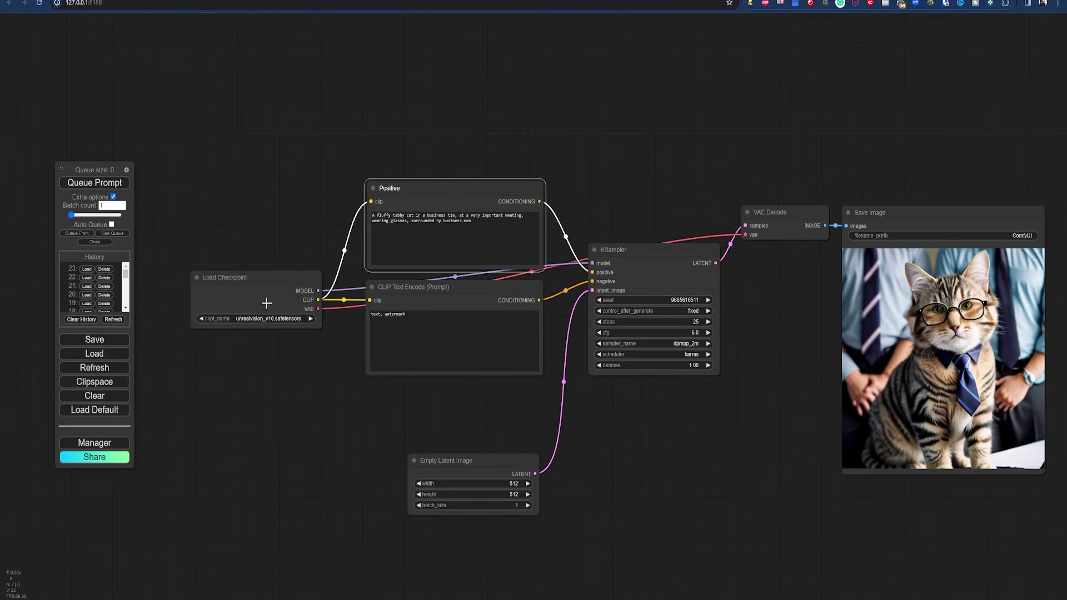
left_click(249, 319)
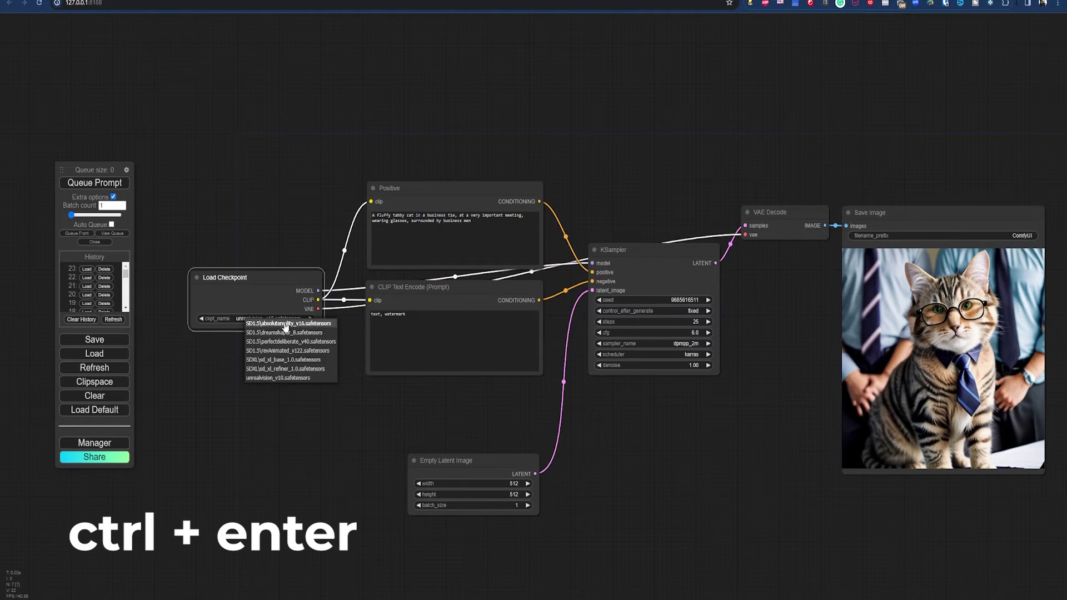
Switch to perfectdeliberate_v40, regenerate the cat image, and move both prompt nodes upward
left_click(303, 341)
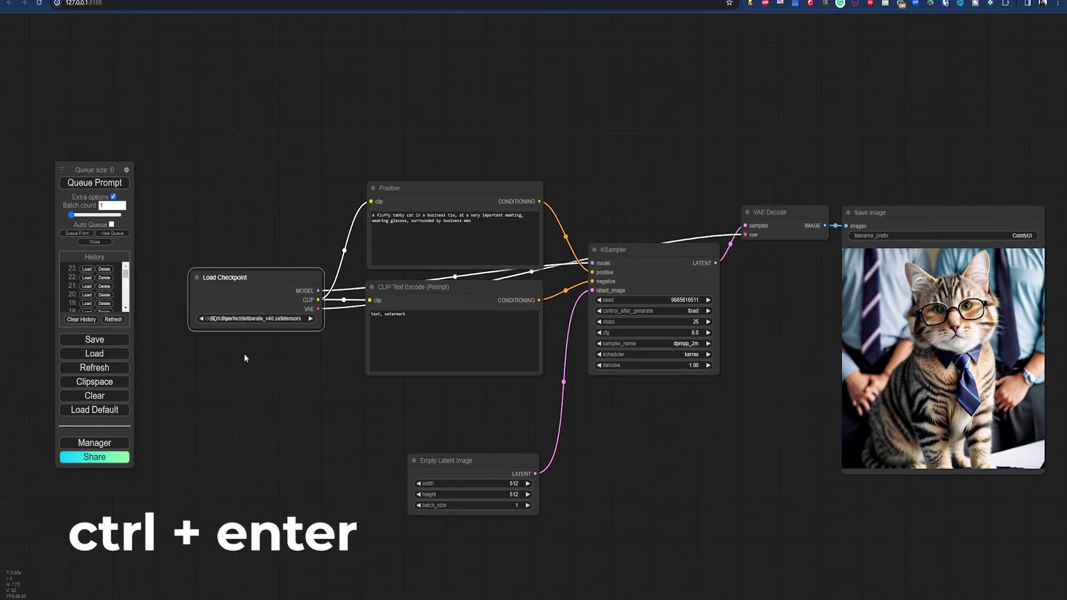
left_click(102, 191)
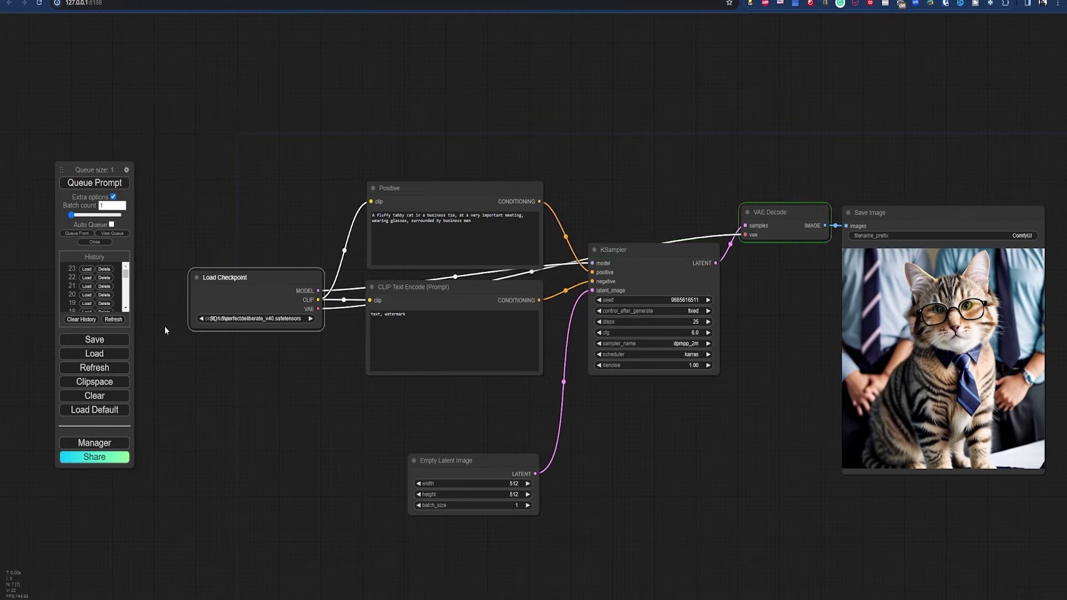
left_click(453, 192)
left_click(466, 293, "shift")
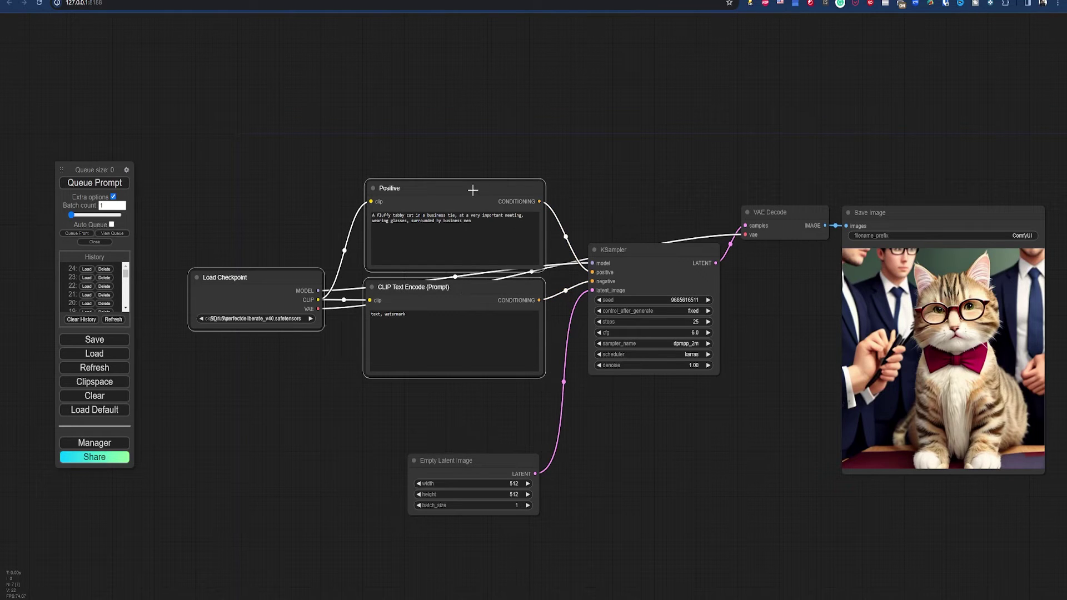
left_click_drag(472, 188, 469, 100)
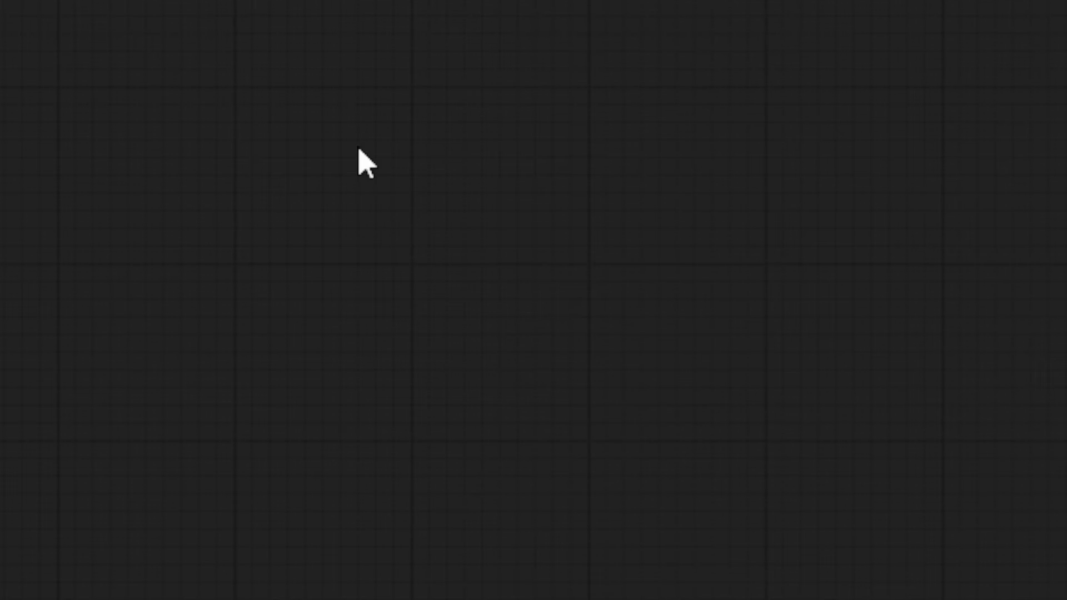
Add a KSampler node from the sampling category and move it up and right
right_click(358, 150)
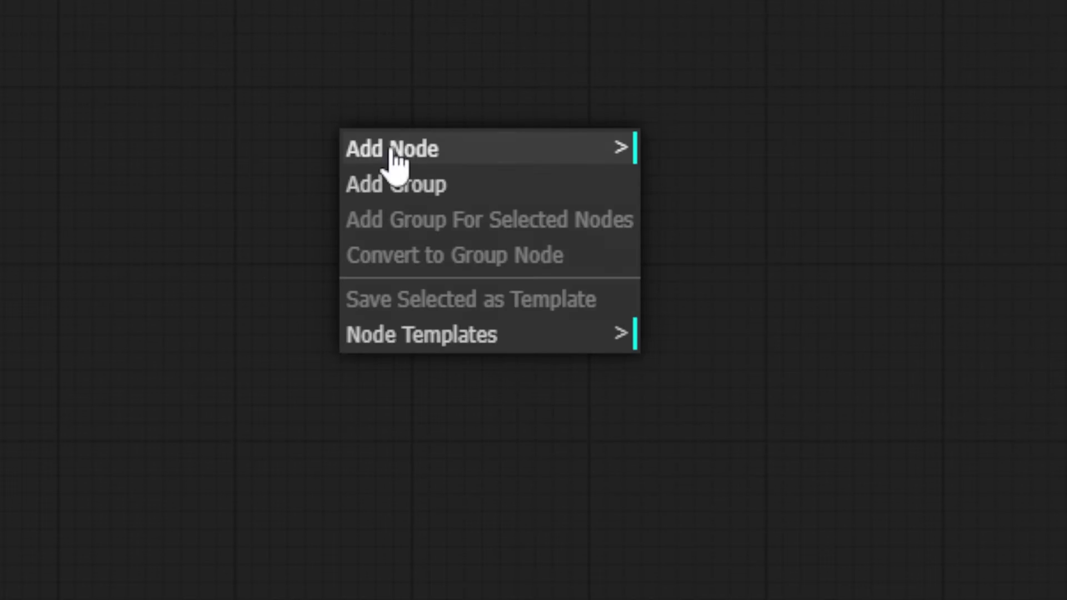
left_click(431, 150)
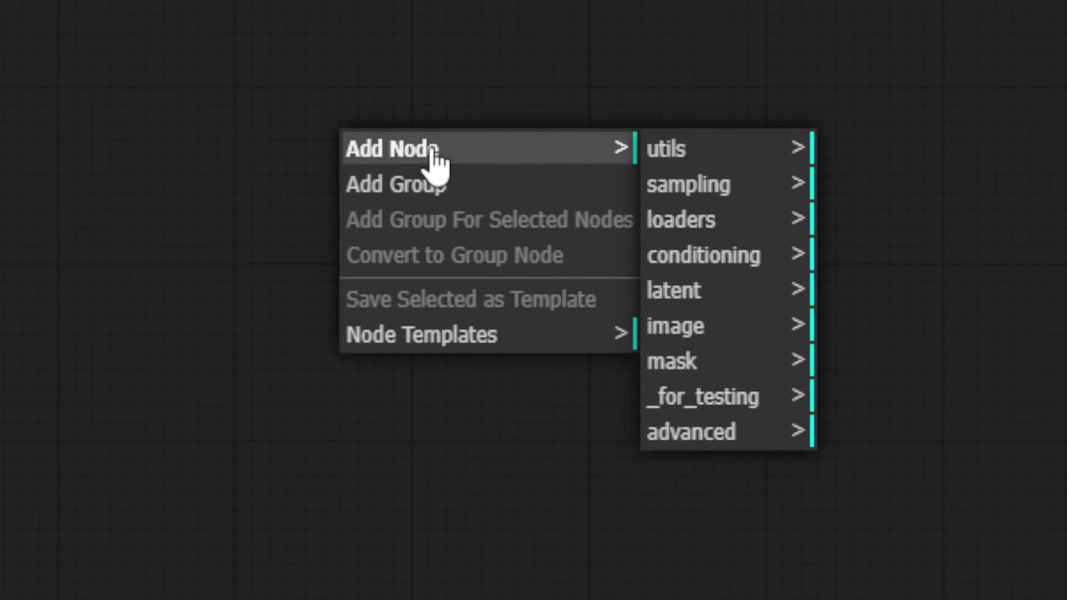
left_click(730, 188)
left_click(896, 221)
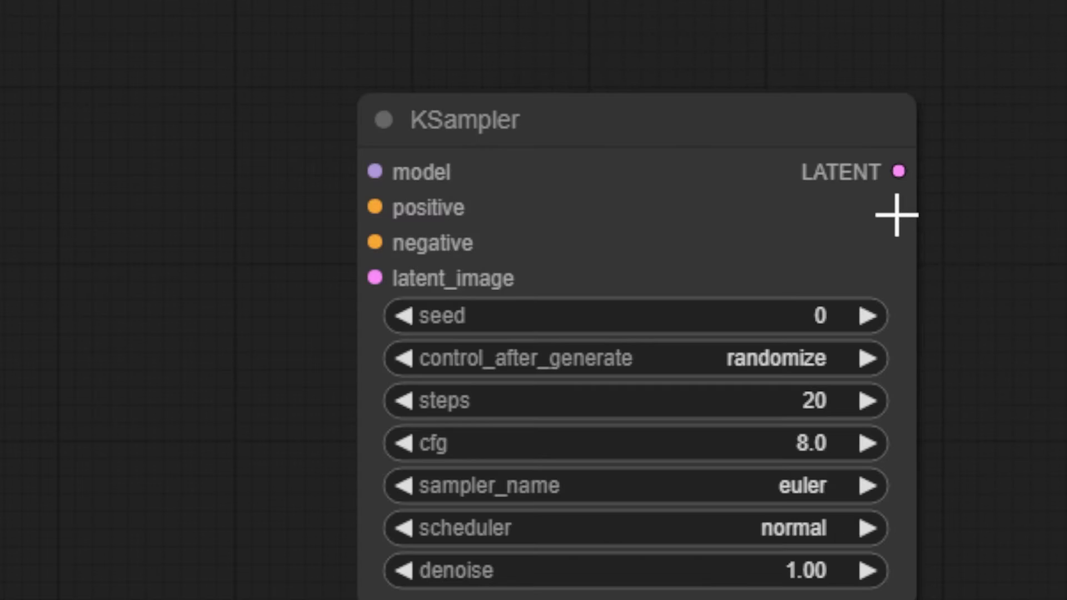
left_click(782, 116)
left_click_drag(781, 116, 829, 83)
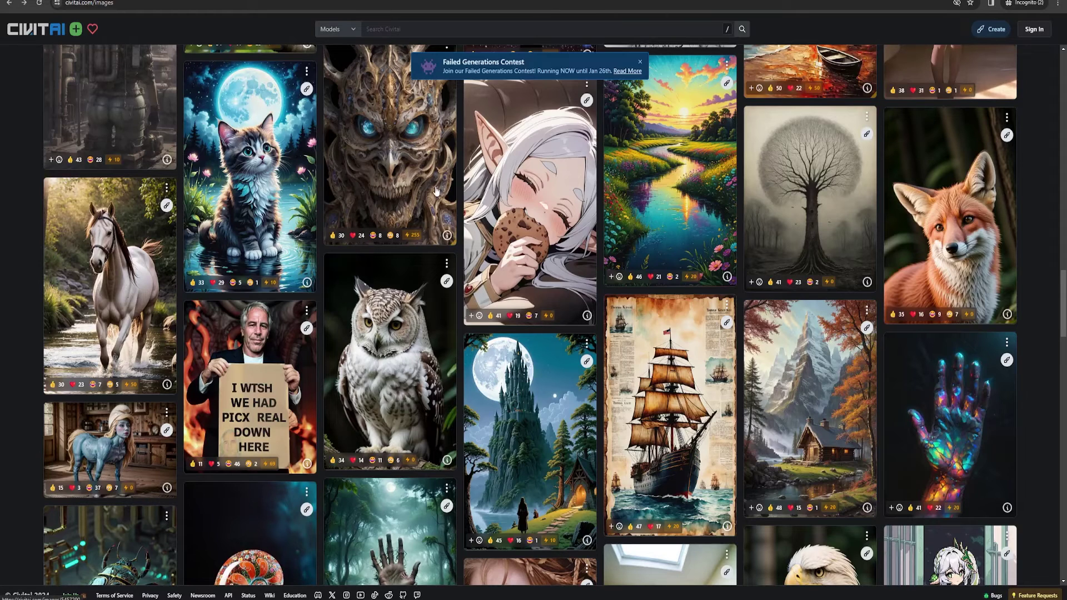
Scroll down the Civitai images feed to the creature-in-a-library image
scroll(436, 190, "down", 5)
scroll(436, 190, "down", 8)
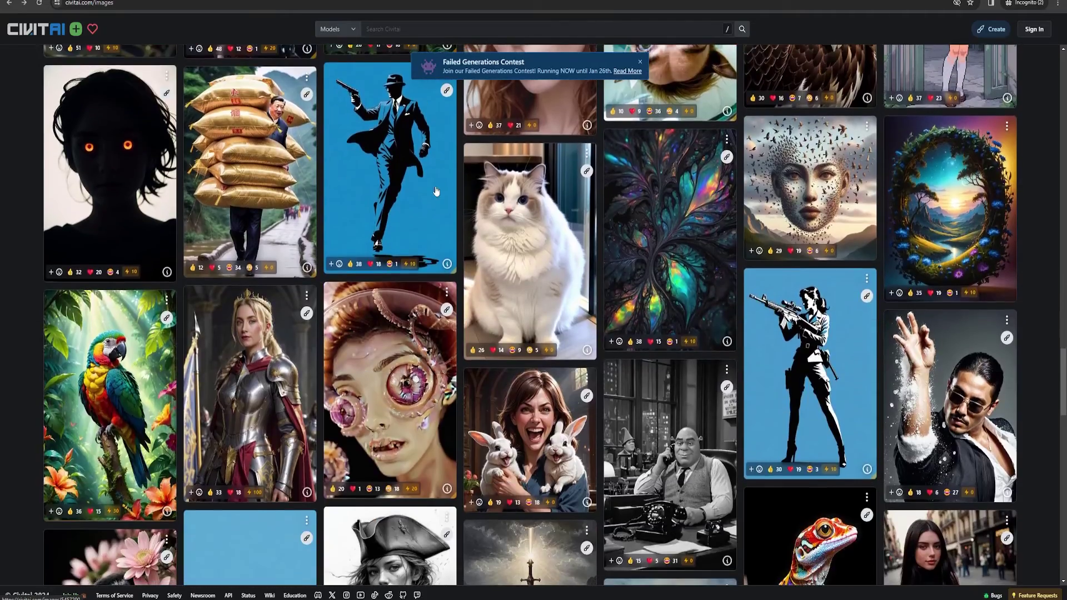
scroll(436, 192, "down", 12)
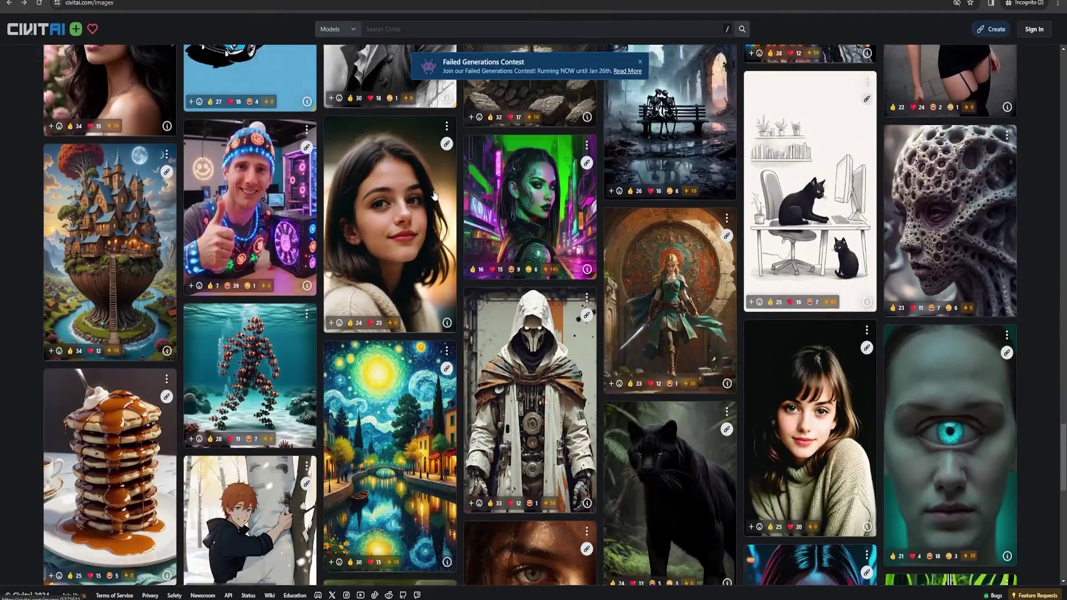
scroll(434, 195, "down", 3)
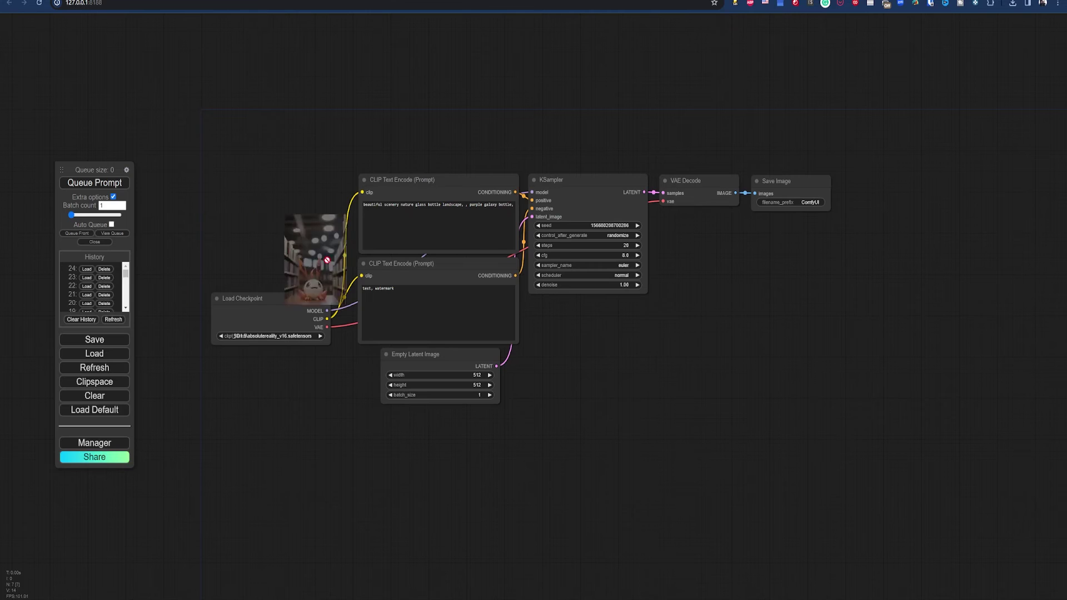
Load the workflows from the downloaded Civitai image and the downloaded .json workflow file
left_click_drag(319, 255, 338, 238)
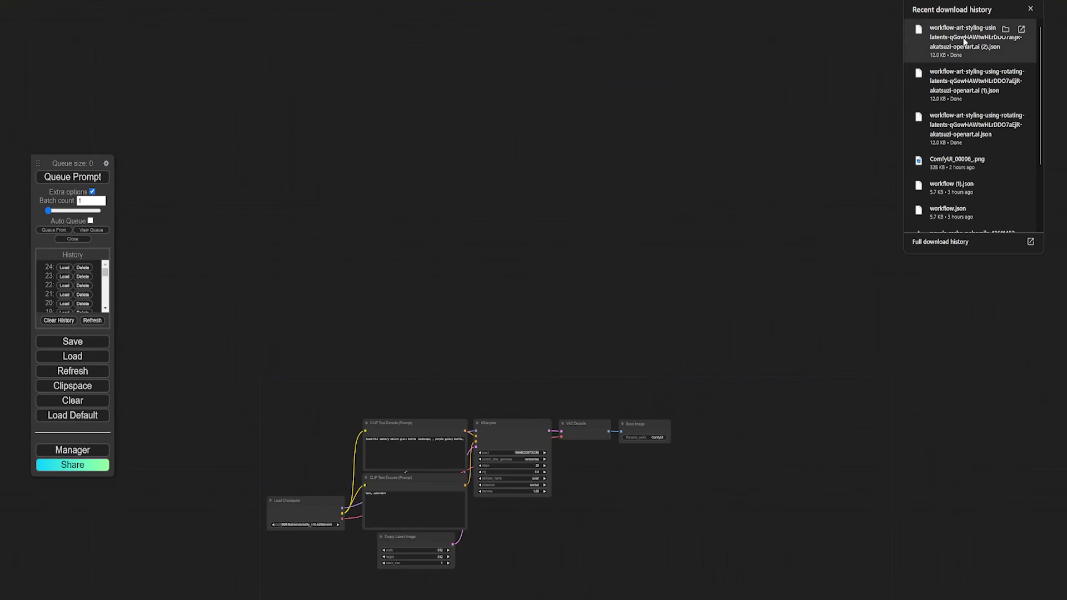
left_click_drag(945, 37, 654, 394)
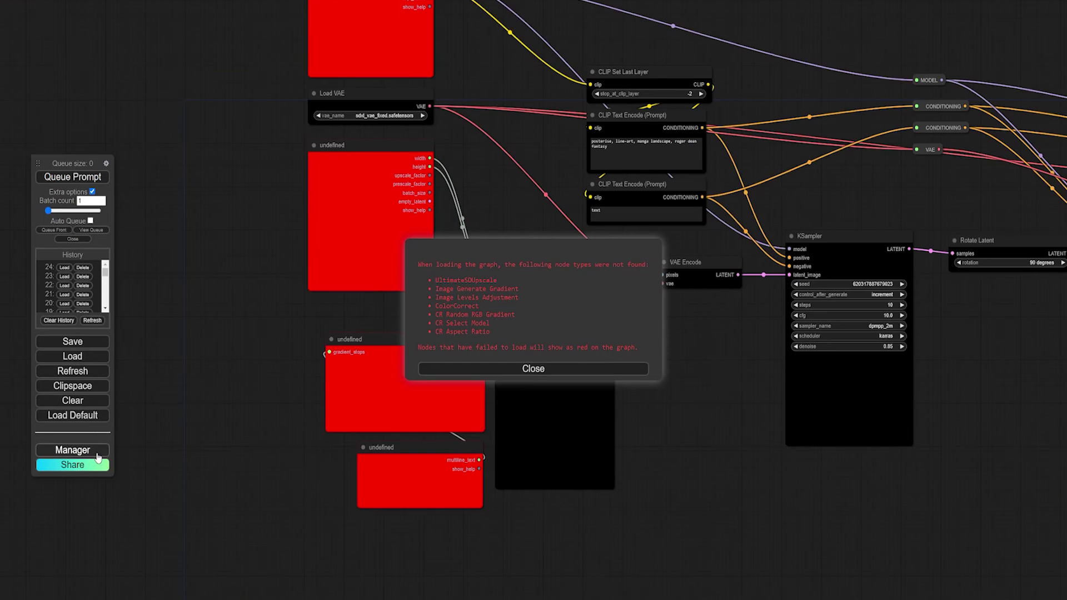
left_click(72, 450)
Install the missing custom node packs and restart ComfyUI with run_nvidia_gpu
left_click(566, 248)
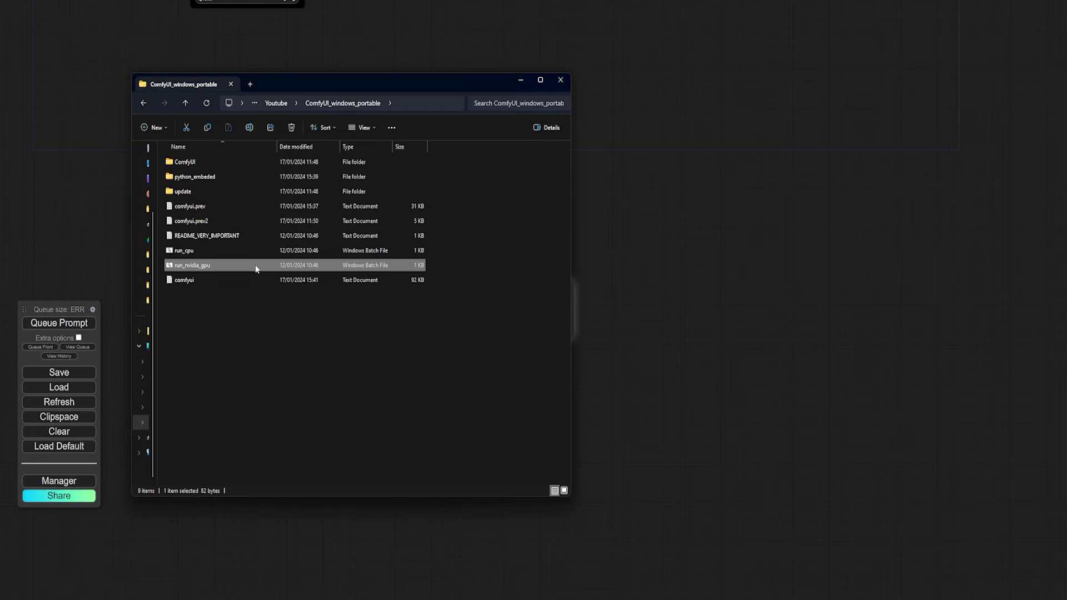
double_click(256, 265)
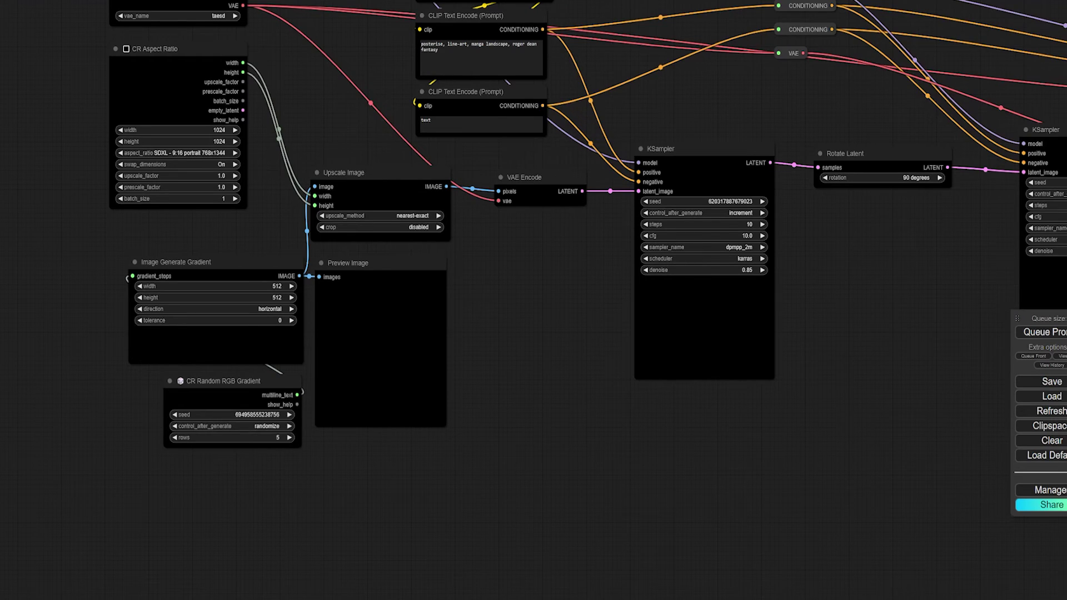
scroll(556, 470, "down", 5)
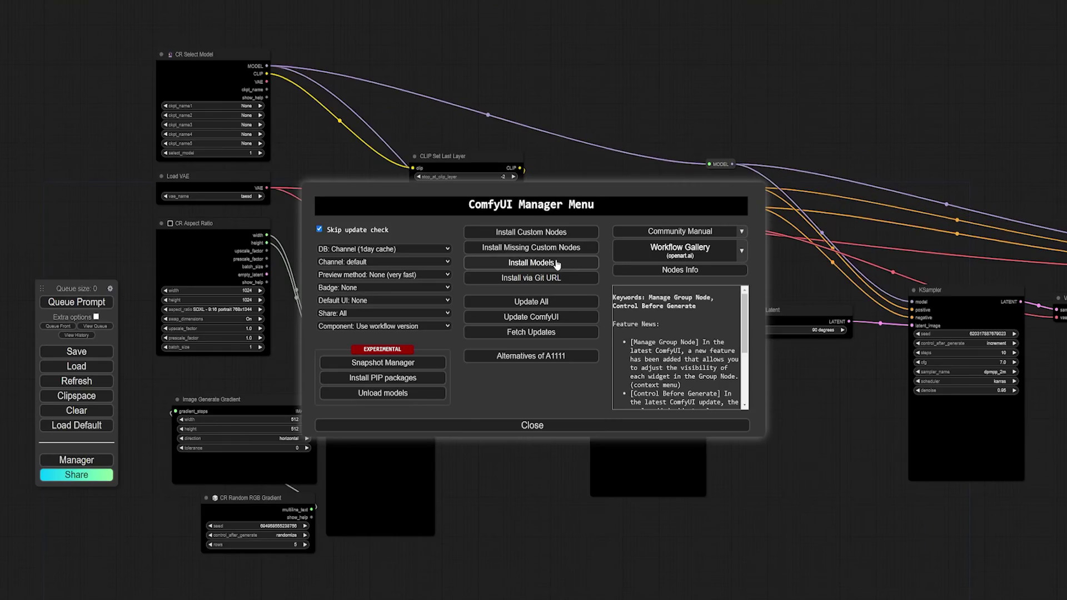
Browse the Install Models list, close it, and start updating ComfyUI
left_click(568, 254)
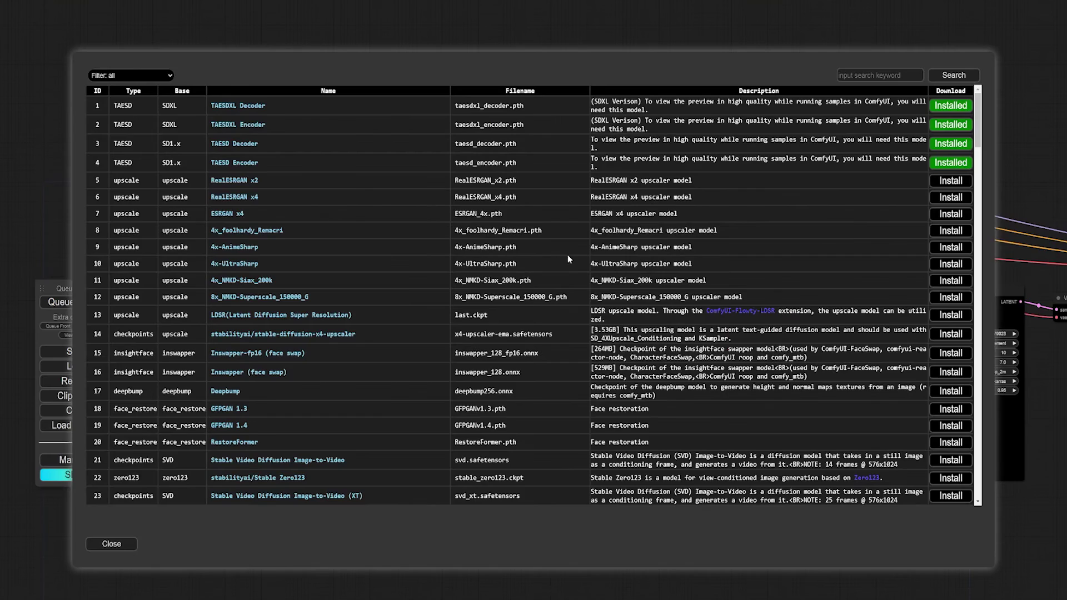
scroll(631, 191, "down", 6)
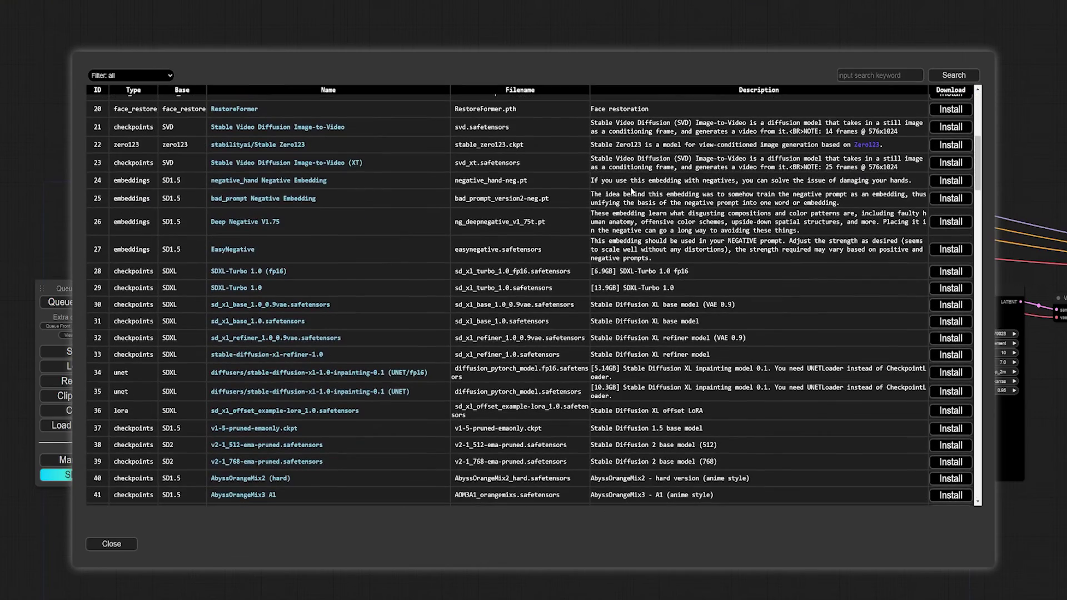
key("Escape")
left_click(578, 318)
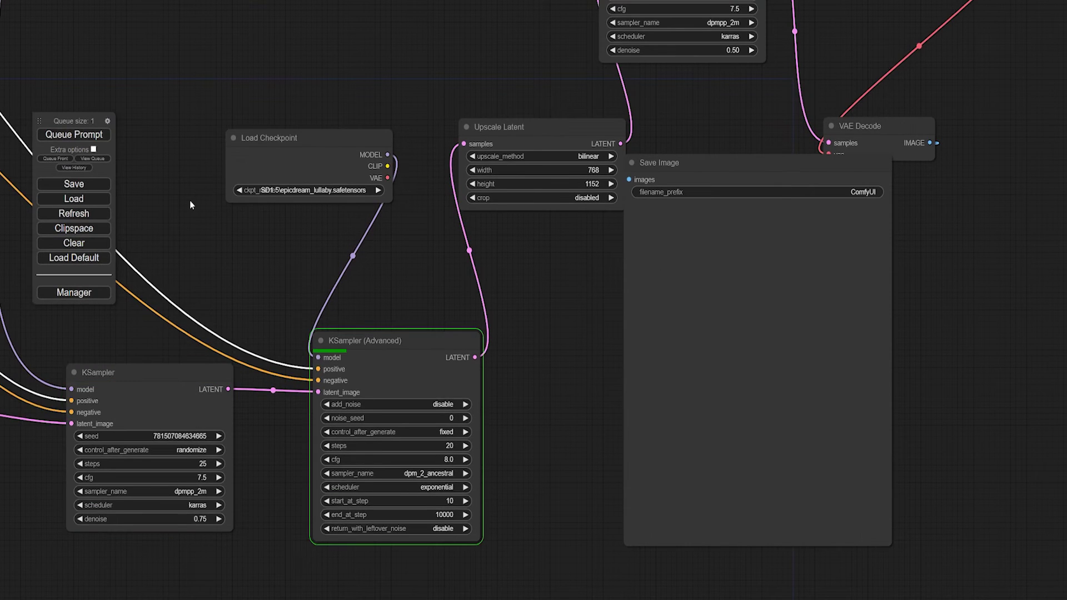
Page through the four generated forest-town images in Save Image, from 1/4 to 4/4
scroll(468, 247, "down", 4)
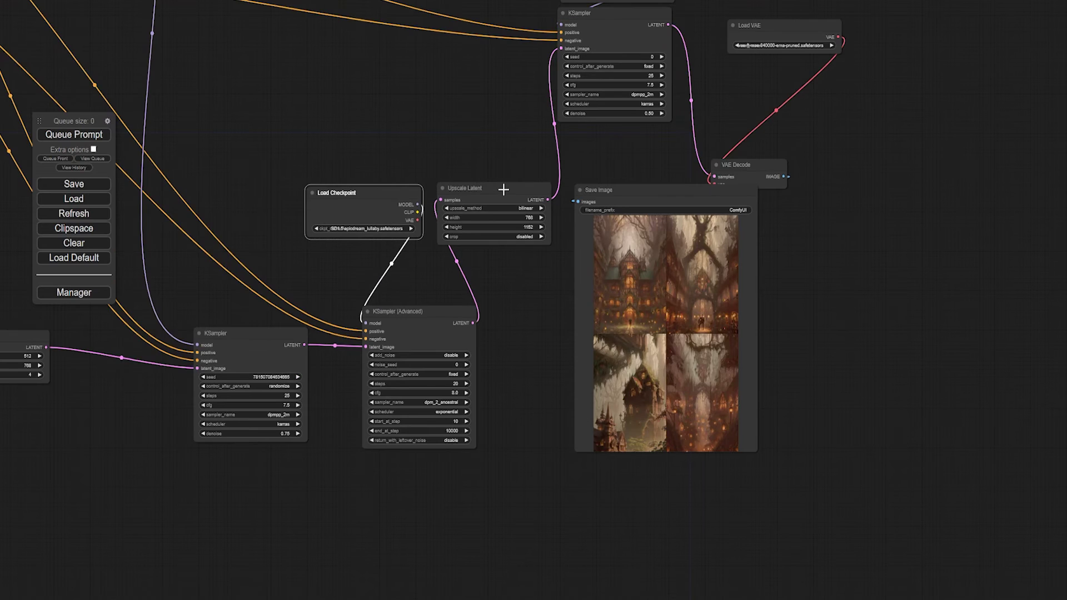
scroll(694, 305, "up", 7)
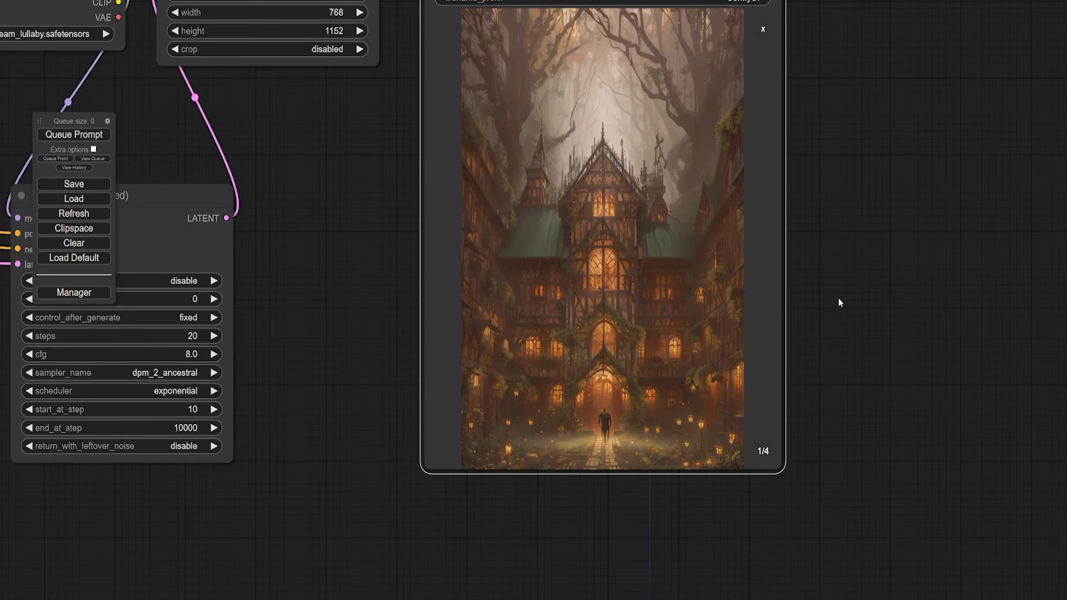
left_click_drag(810, 490, 810, 592)
left_click(761, 550)
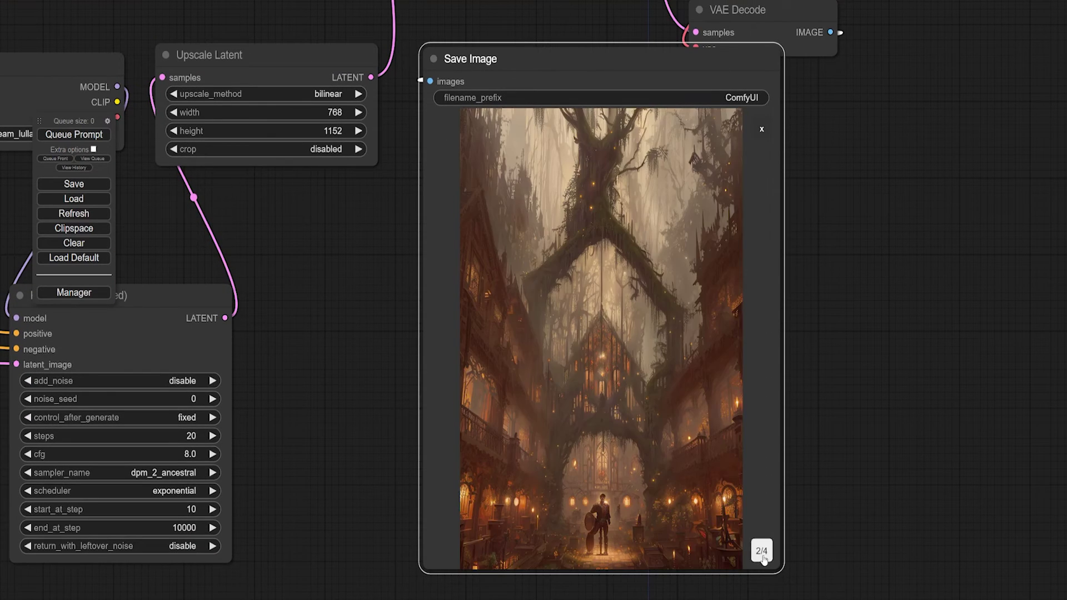
left_click(761, 551)
left_click(761, 551)
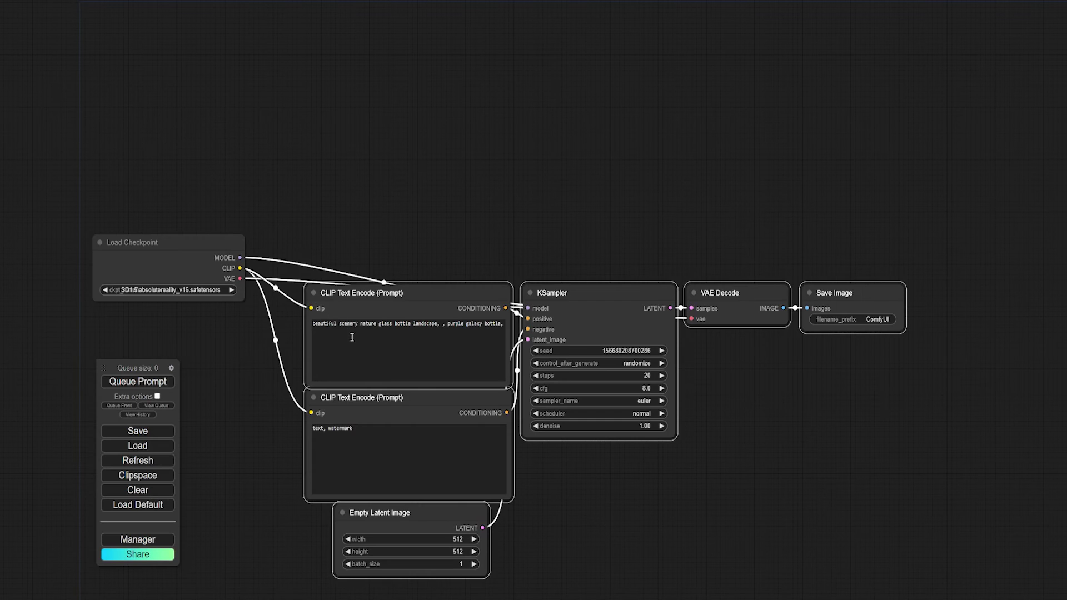
left_click(359, 336)
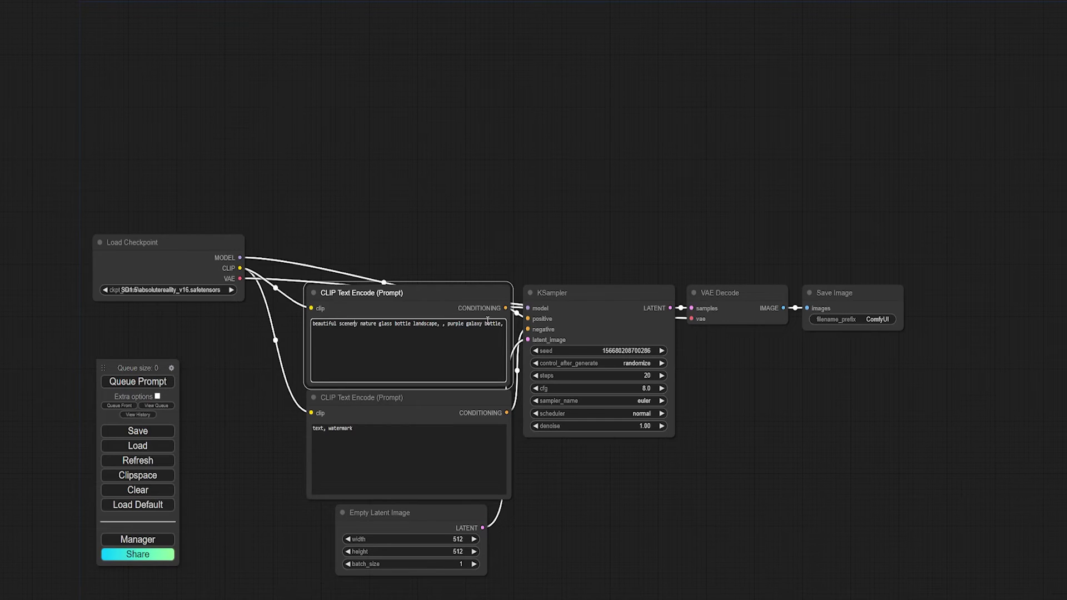
Paste the 1970s-dress cafe-at-dusk text into the positive prompt and add a Load LoRA node
left_click_drag(503, 326, 304, 320)
type("A woman wearing a 1970s style dress, sitting at a cafe, at dusk, shot on a vintage camera")
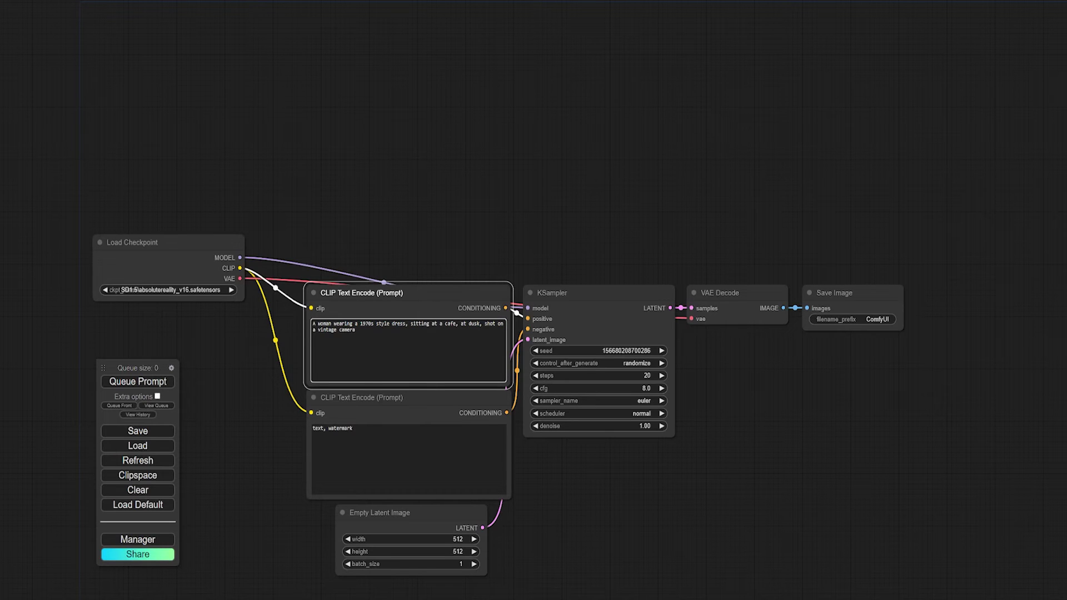
right_click(314, 129)
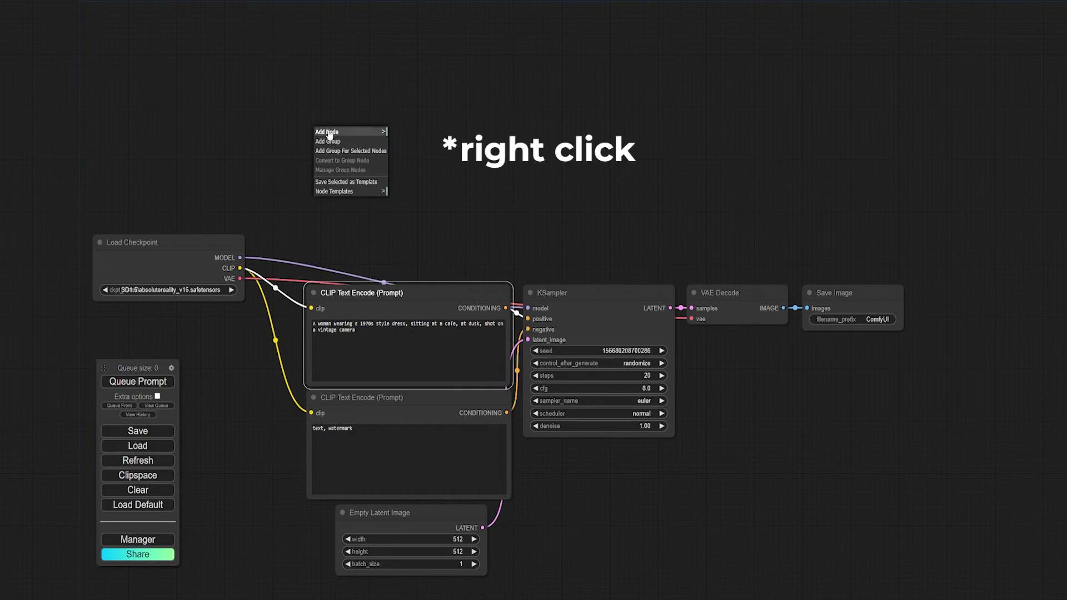
left_click(329, 132)
left_click(398, 149)
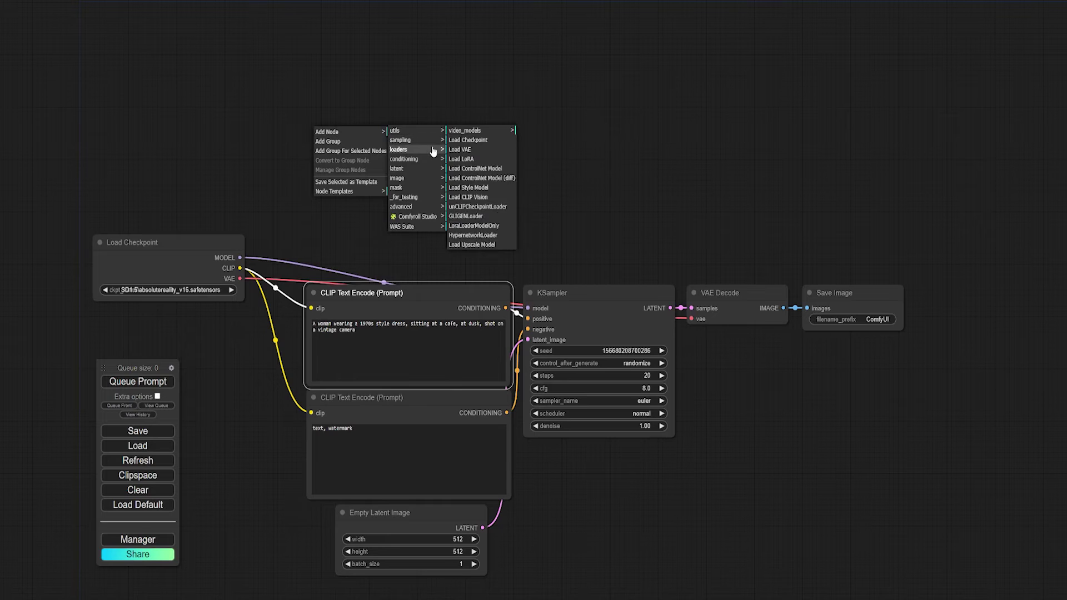
left_click(469, 159)
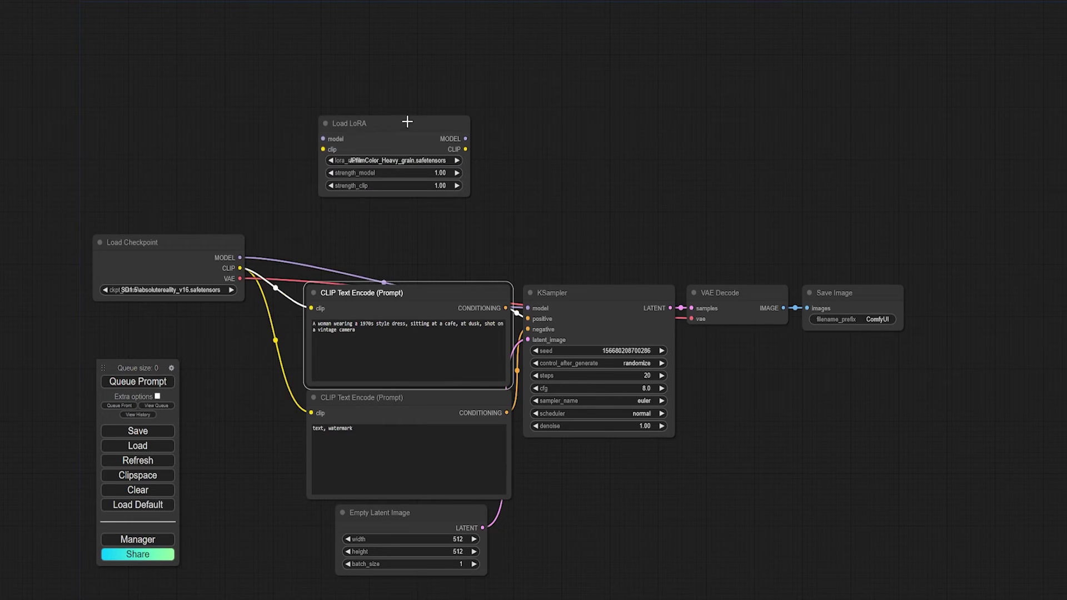
Clone the Load LoRA node and place the copy beside the original
left_click_drag(407, 122, 406, 138)
right_click(406, 138)
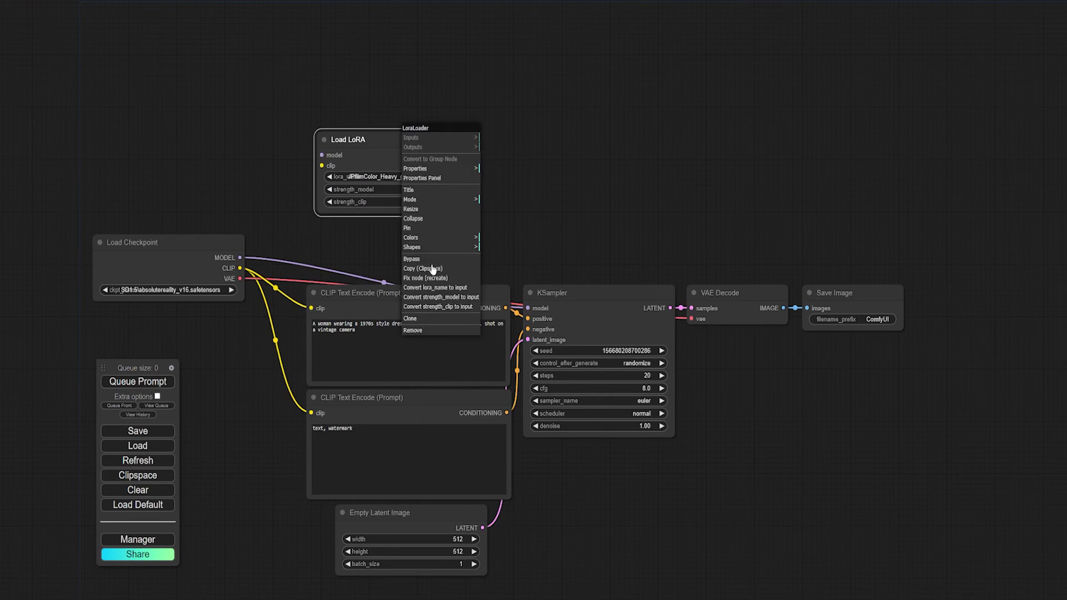
left_click(422, 318)
left_click_drag(401, 138, 570, 134)
left_click(406, 177)
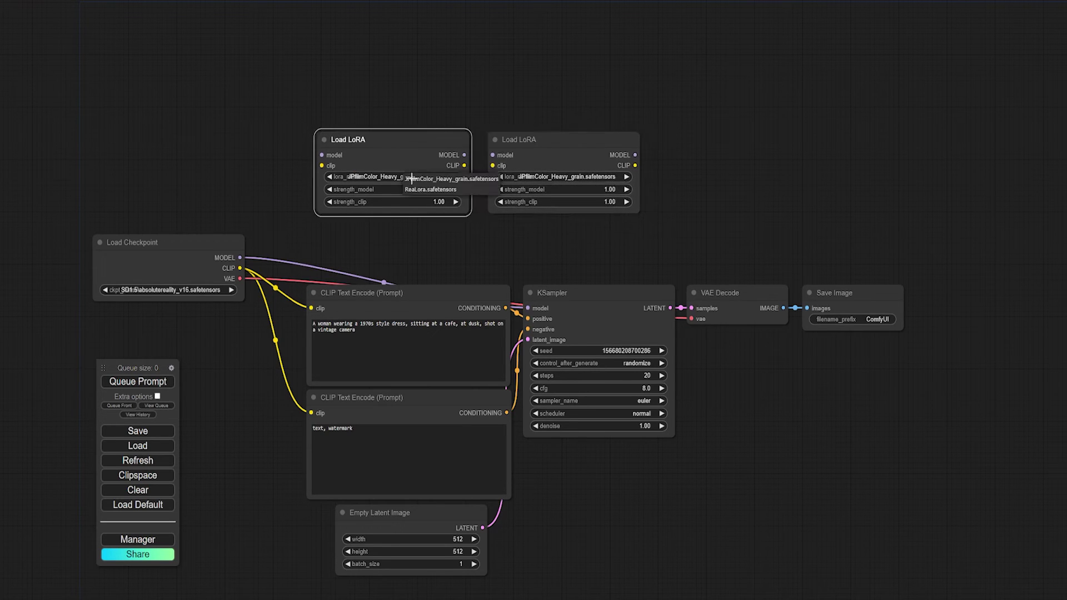
Set the first LoRA to RealLora.safetensors and both LoRAs' strength_model to 0.5
left_click(470, 184)
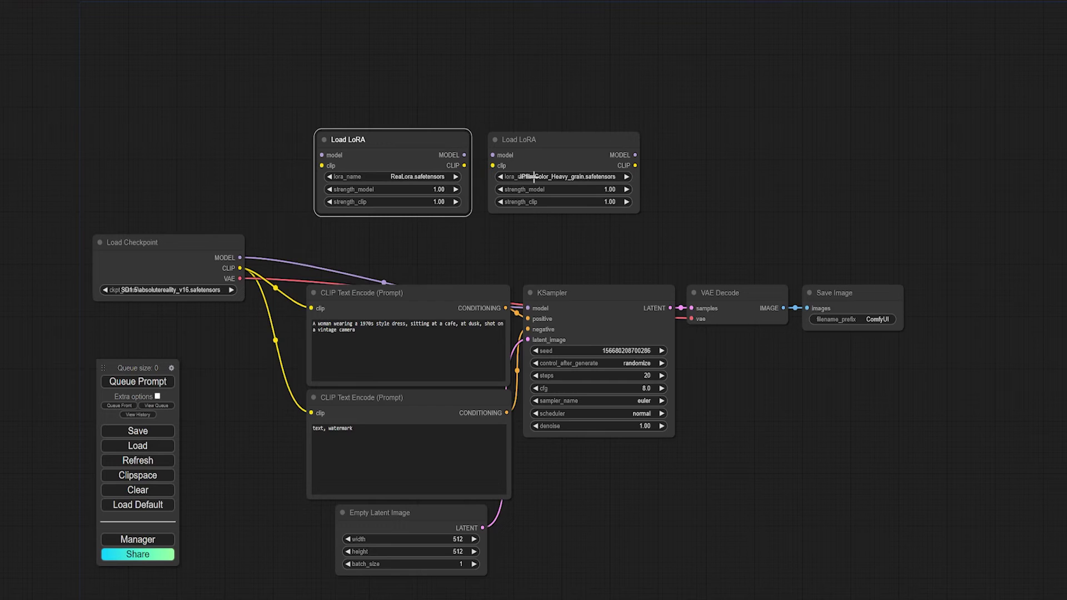
left_click(436, 190)
type(".5")
key("Return")
left_click(608, 190)
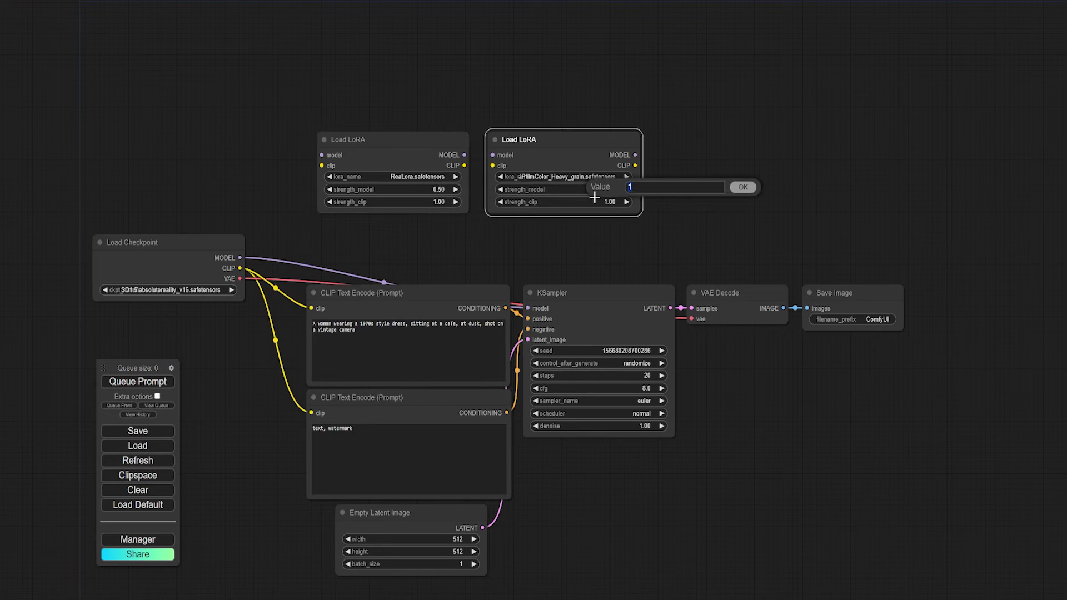
type(".5")
key("Return")
Chain Checkpoint MODEL/CLIP through both LoRAs into the positive and negative prompts
left_click_drag(238, 258, 321, 155)
left_click_drag(243, 264, 321, 166)
left_click_drag(464, 155, 492, 155)
left_click_drag(464, 165, 492, 166)
left_click_drag(634, 165, 311, 308)
left_click_drag(635, 165, 528, 308)
Queue the cafe portrait, then enlarge Save Image and tidy the LoRA nodes
left_click(139, 382)
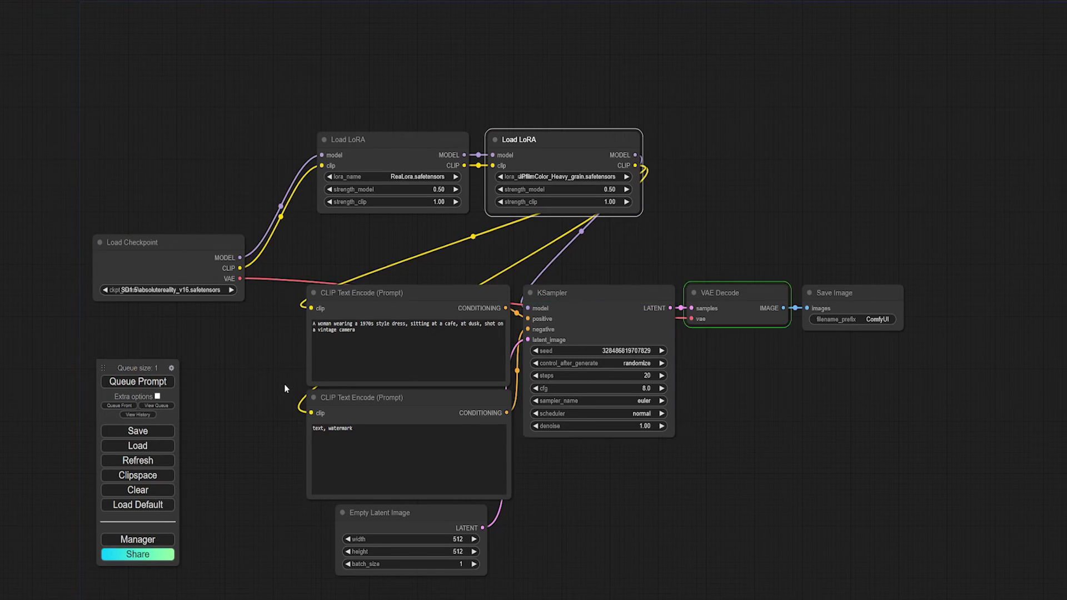
left_click_drag(903, 441, 1044, 572)
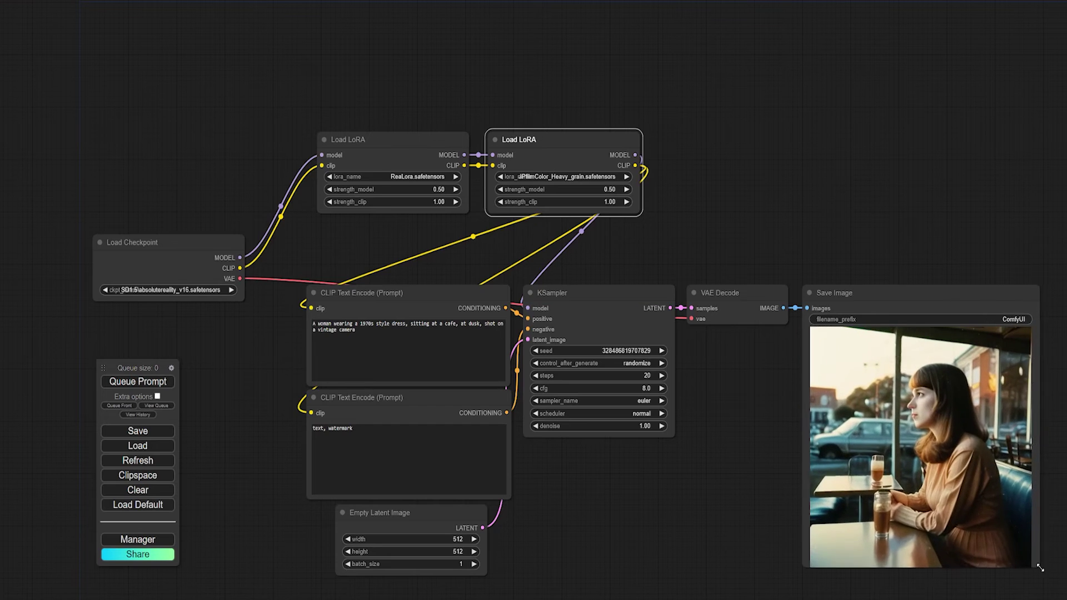
left_click_drag(924, 293, 927, 134)
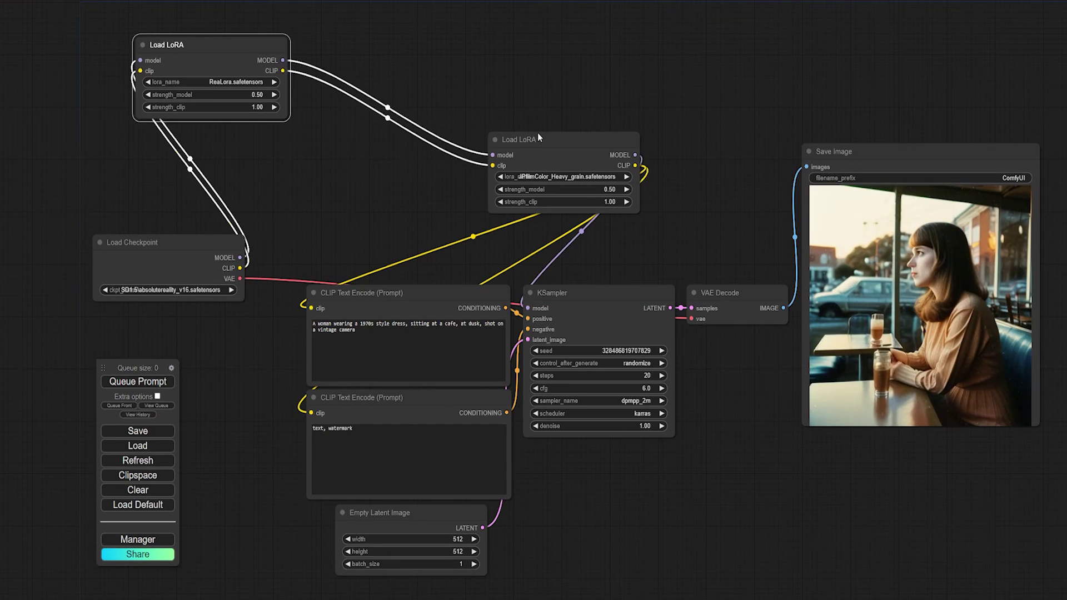
left_click_drag(538, 139, 192, 141)
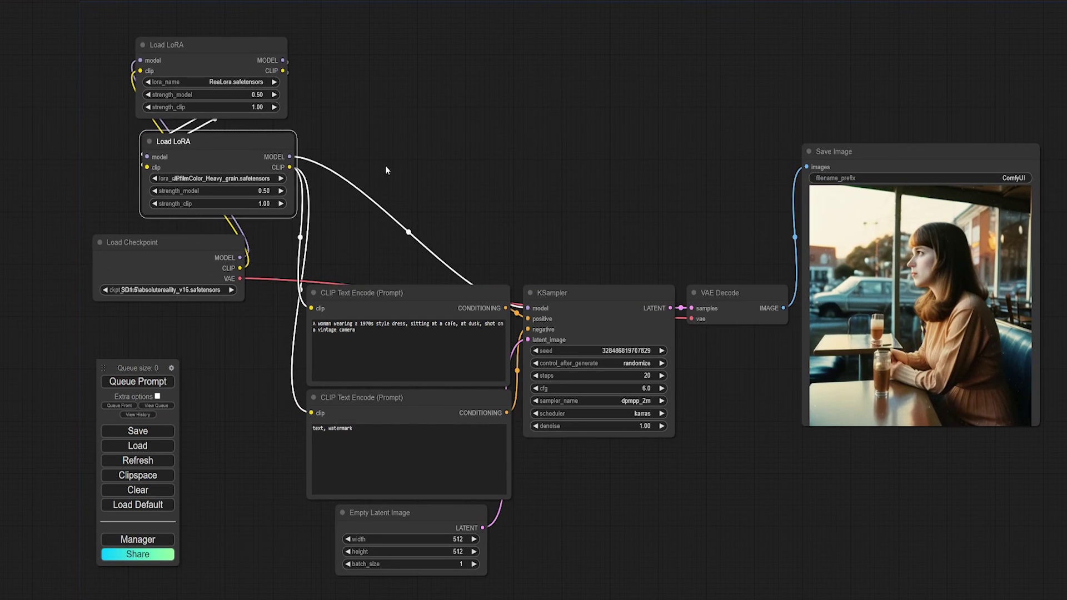
right_click(498, 76)
Add an Upscale Latent node set to bilinear at 1024×1024
left_click(499, 77)
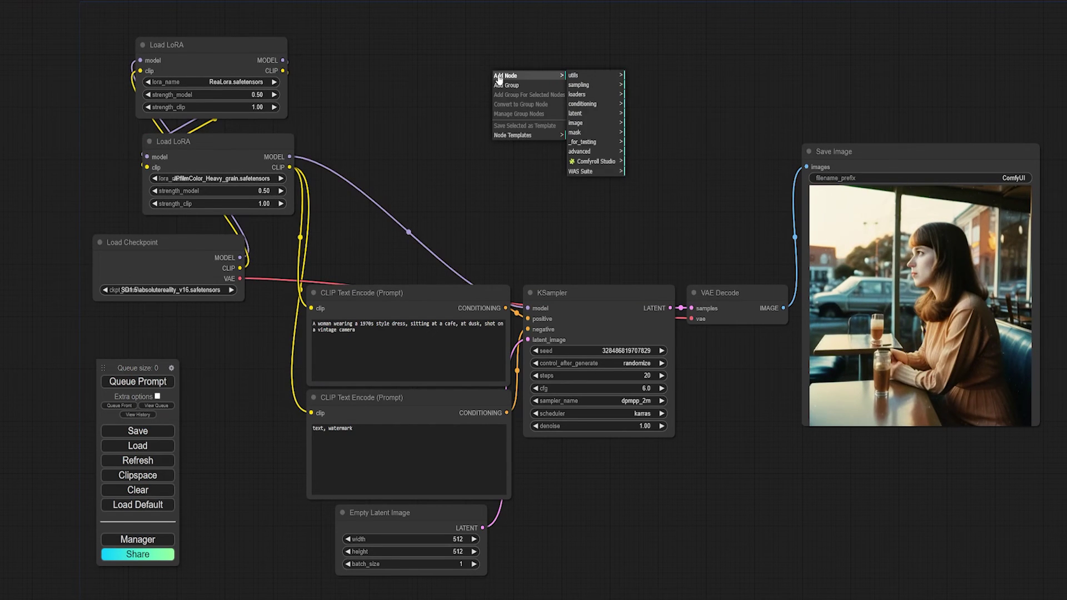
left_click(589, 113)
left_click(644, 142)
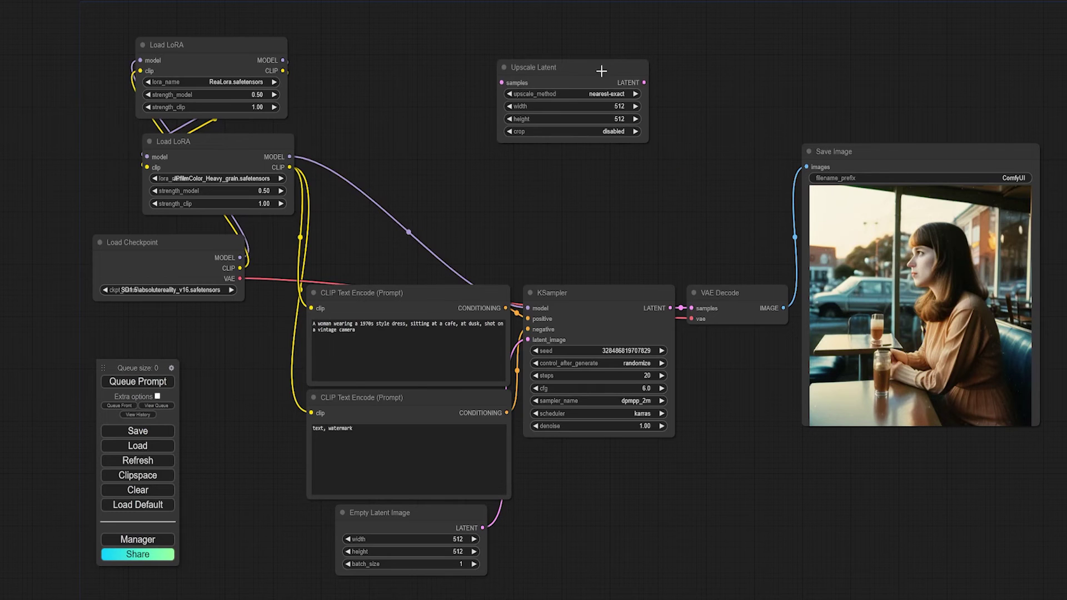
left_click_drag(601, 71, 498, 78)
left_click(514, 100)
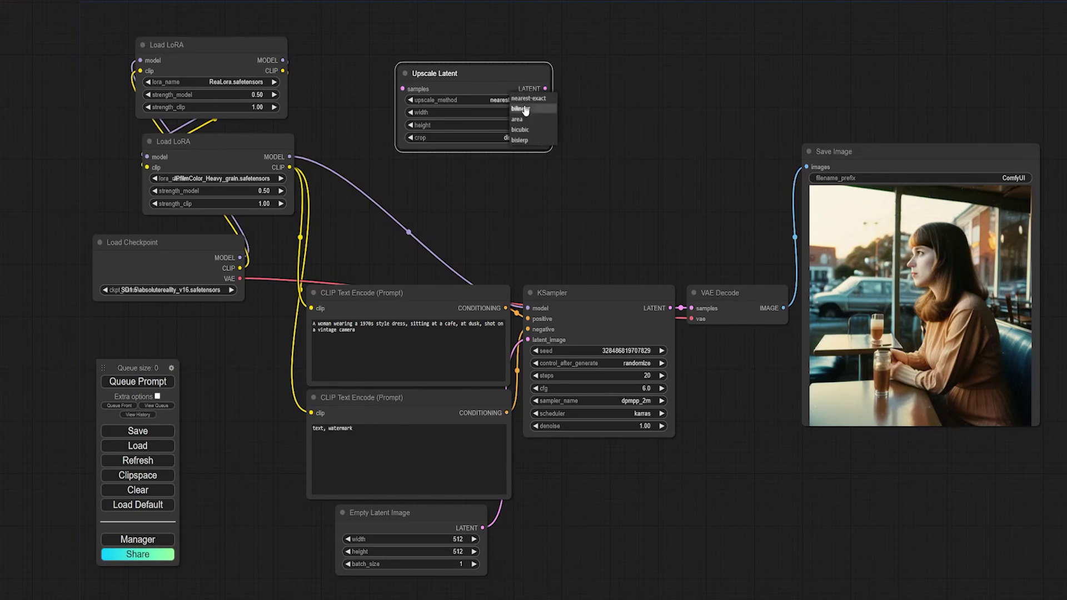
left_click(519, 110)
left_click(534, 113)
type("1024")
key("Return")
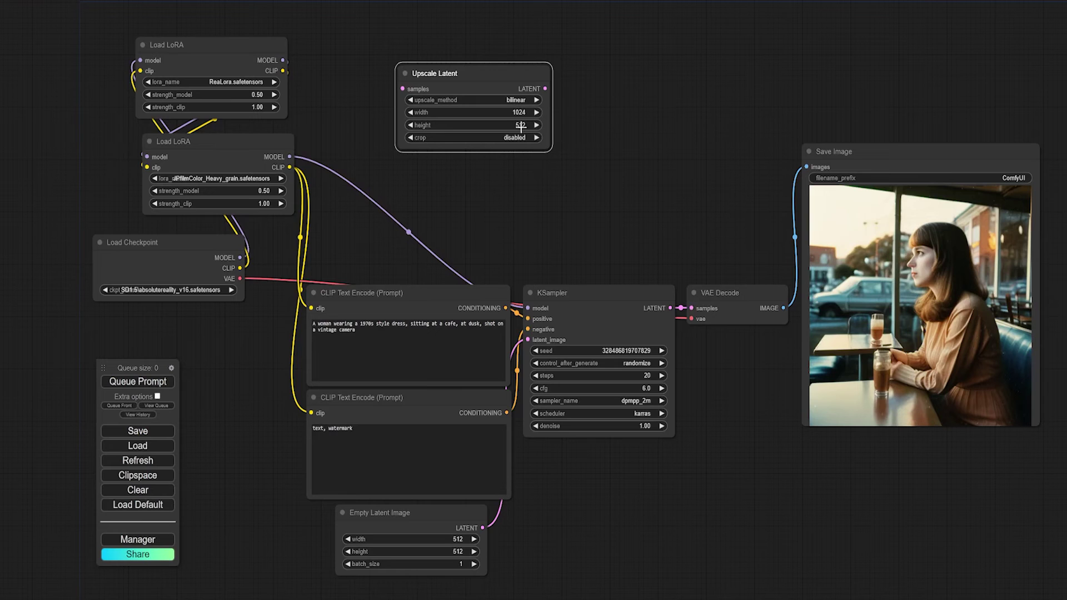
left_click(525, 125)
type("1024")
key("Return")
Add a second KSampler with seed 0, fixed control, and denoise 0.5
right_click(640, 79)
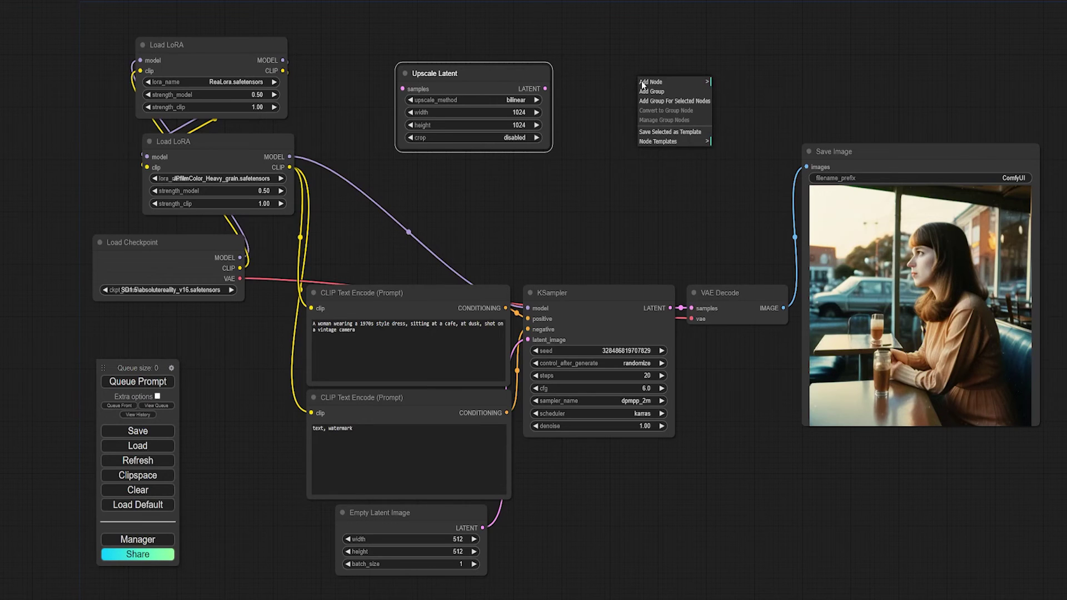
left_click(653, 83)
left_click(725, 91)
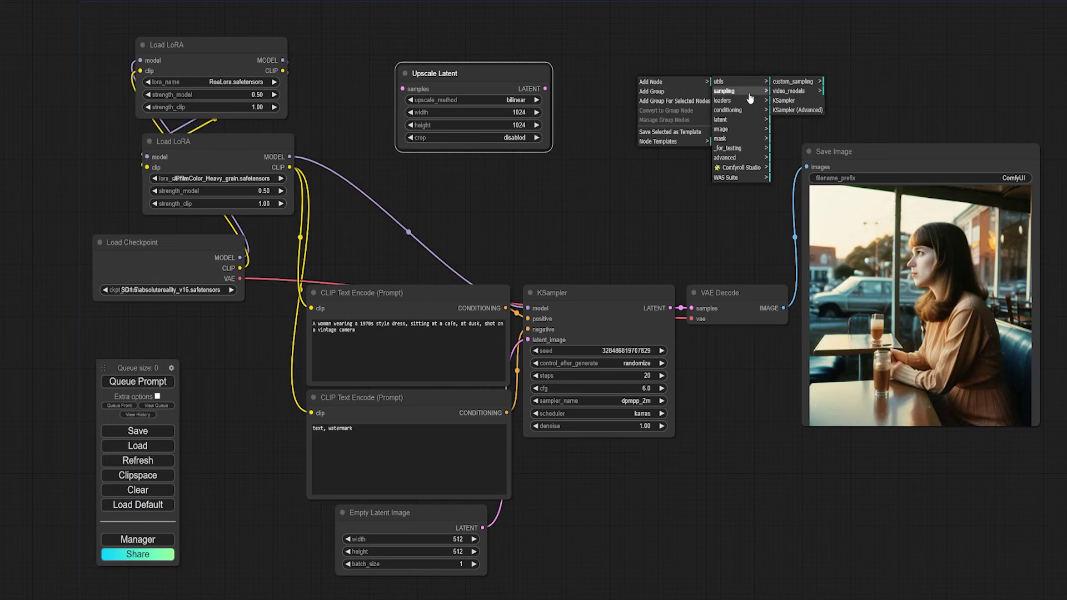
left_click(785, 101)
left_click_drag(721, 72, 669, 62)
left_click(700, 122)
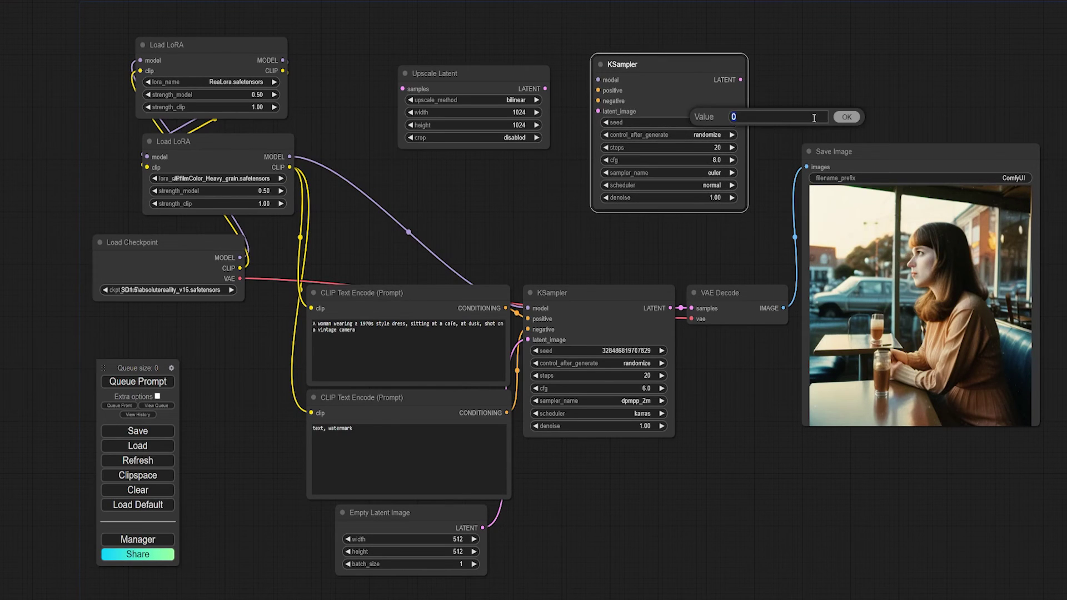
left_click(846, 118)
left_click(702, 136)
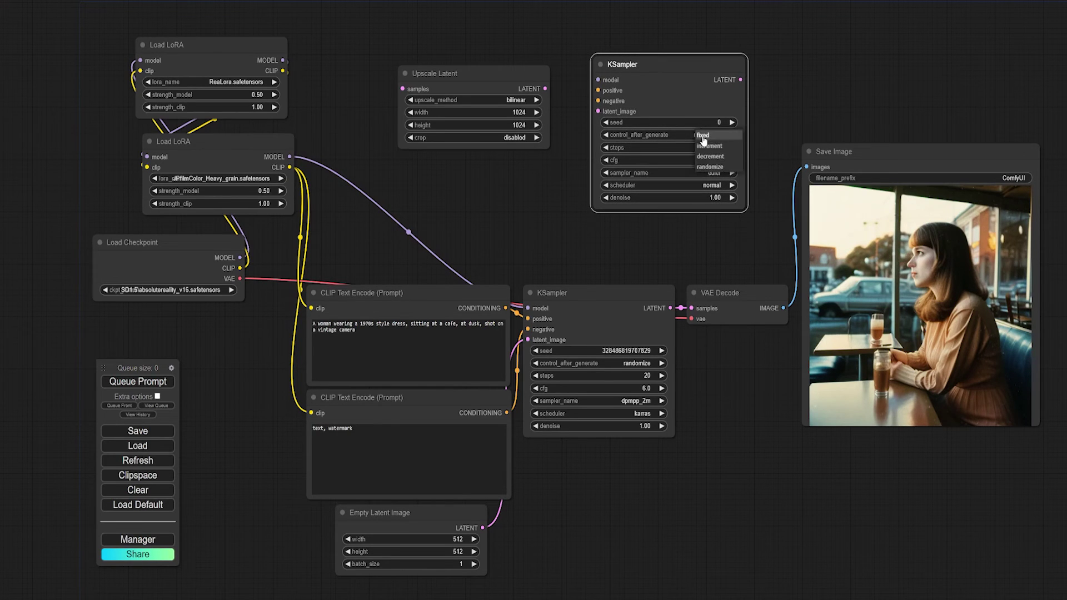
left_click(701, 135)
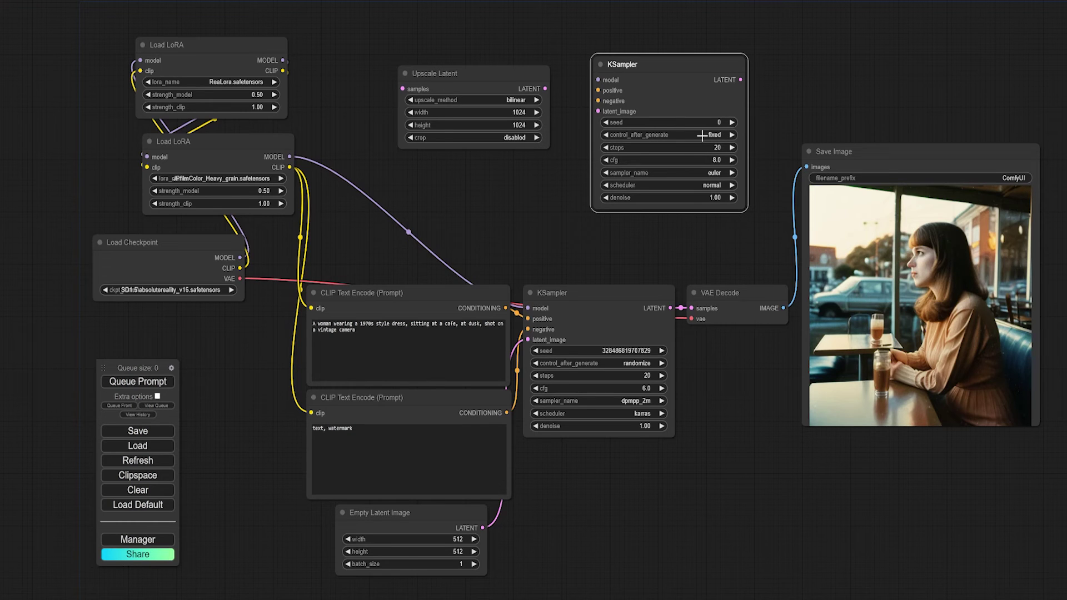
left_click(711, 197)
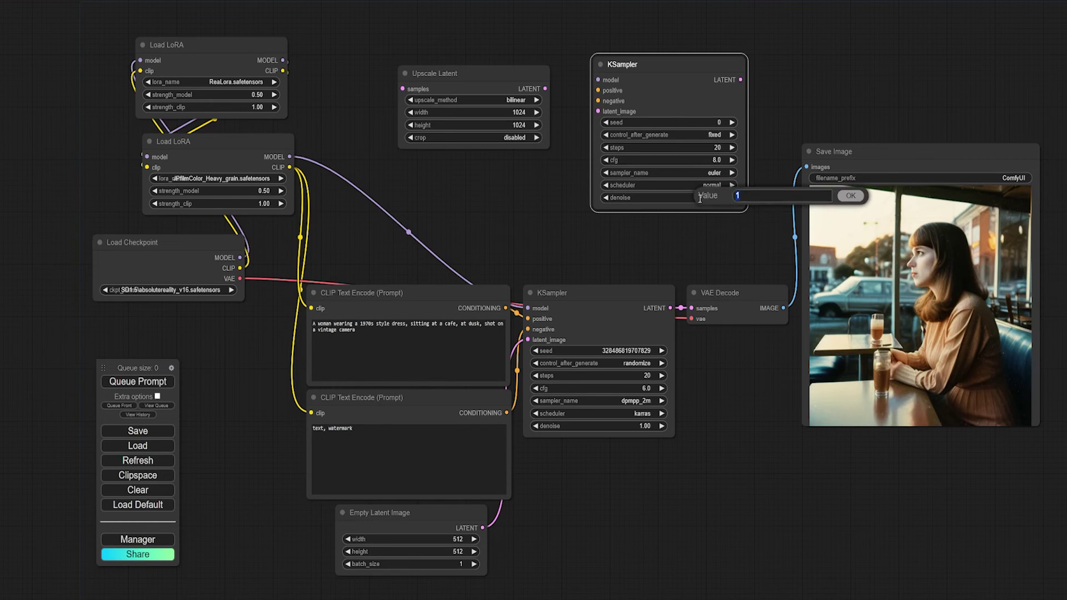
type(".5")
key("Return")
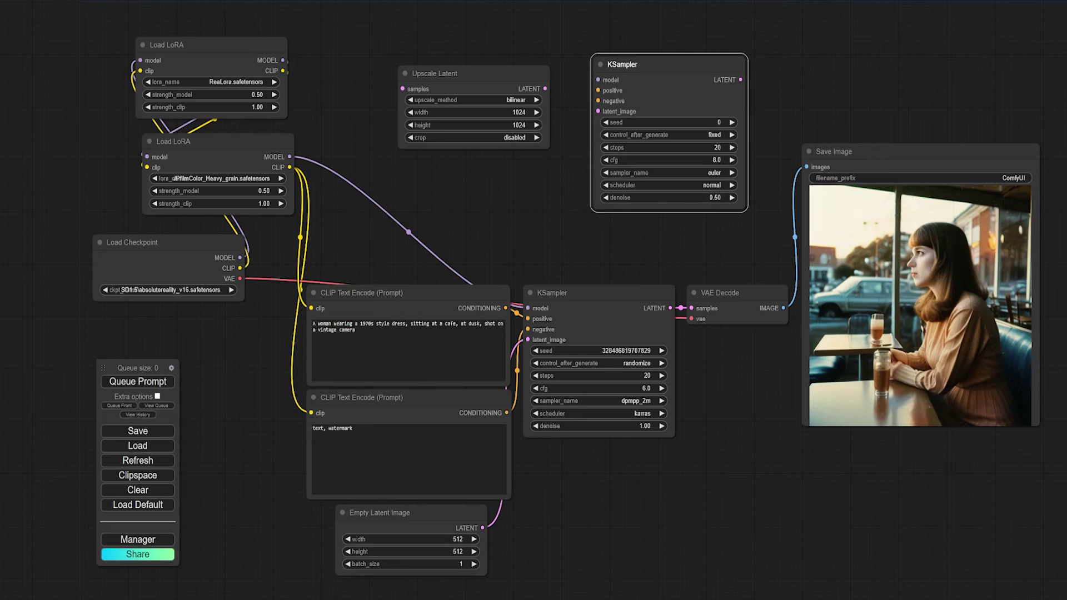
Route first KSampler → Upscale Latent → second KSampler → VAE Decode
left_click_drag(667, 307, 403, 87)
left_click_drag(541, 87, 598, 111)
left_click_drag(740, 79, 693, 308)
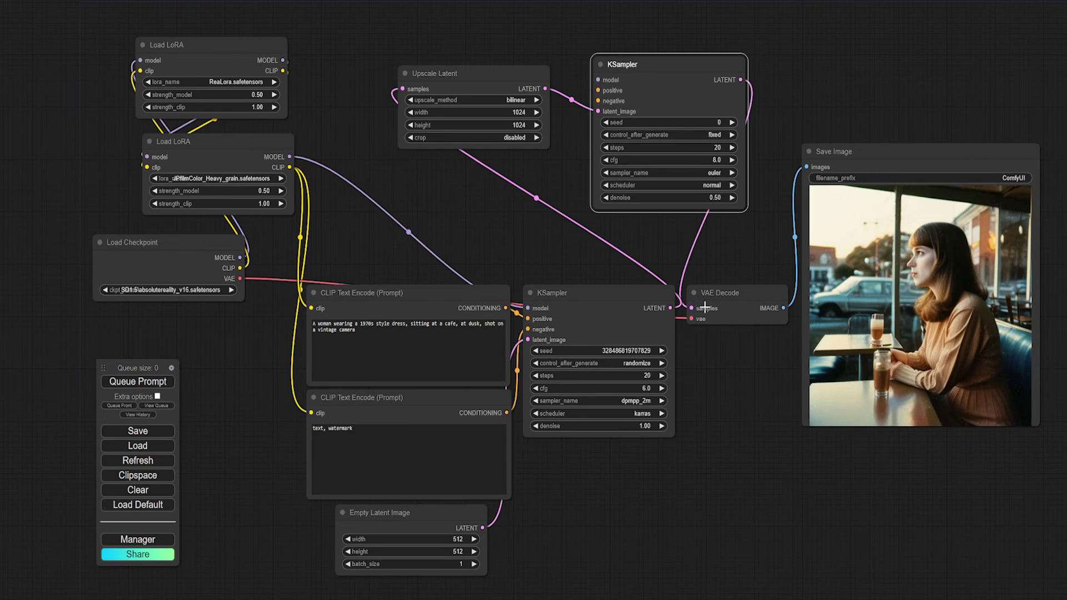
After a validation error, wire checkpoint MODEL and both prompts into the second KSampler and rerun
left_click(145, 382)
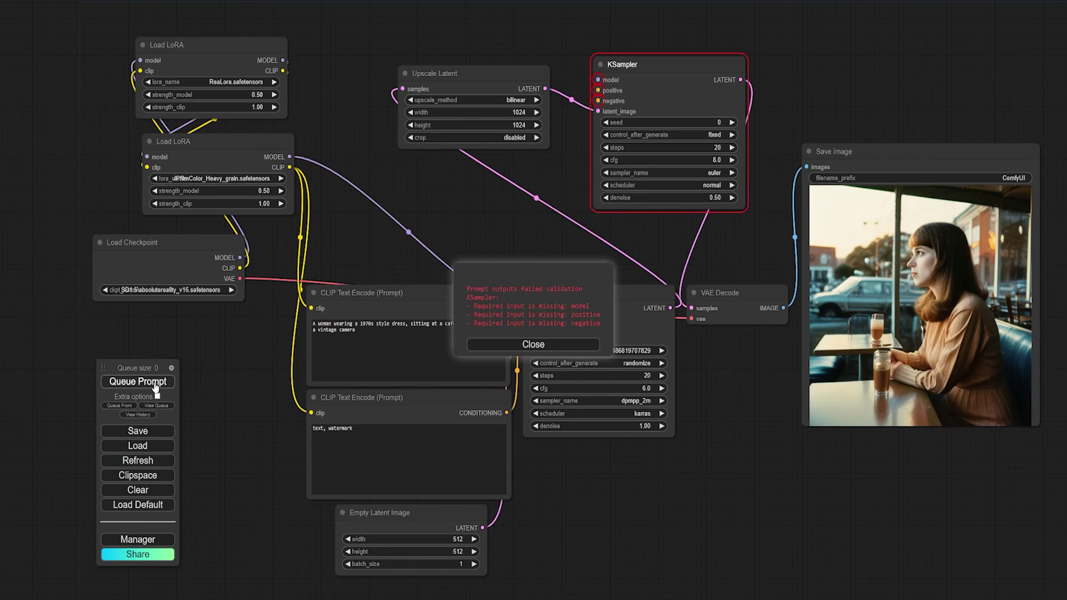
left_click(542, 346)
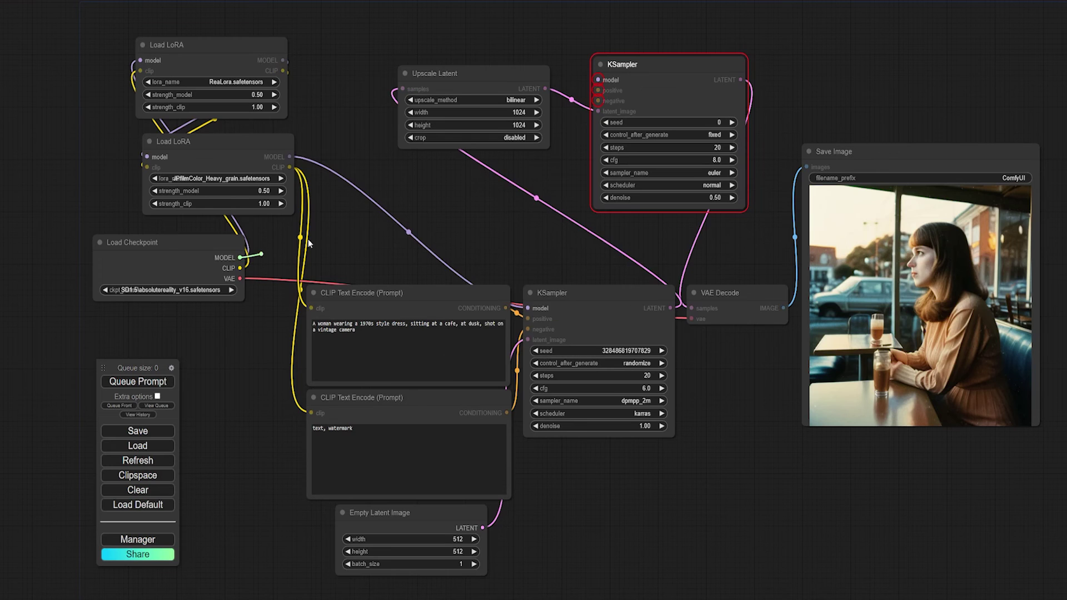
left_click_drag(239, 257, 597, 79)
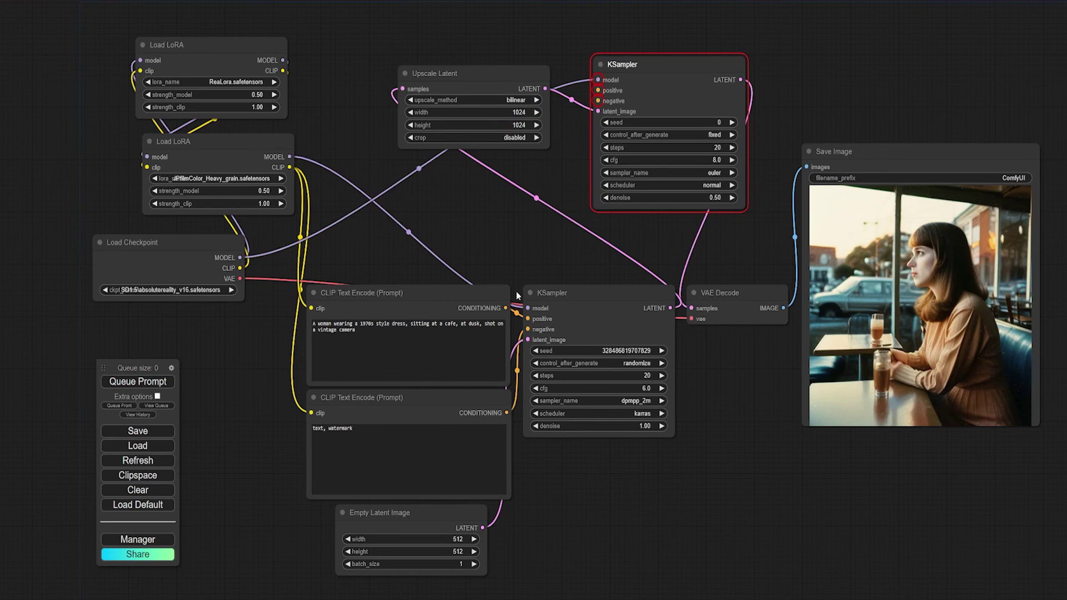
left_click_drag(506, 309, 596, 89)
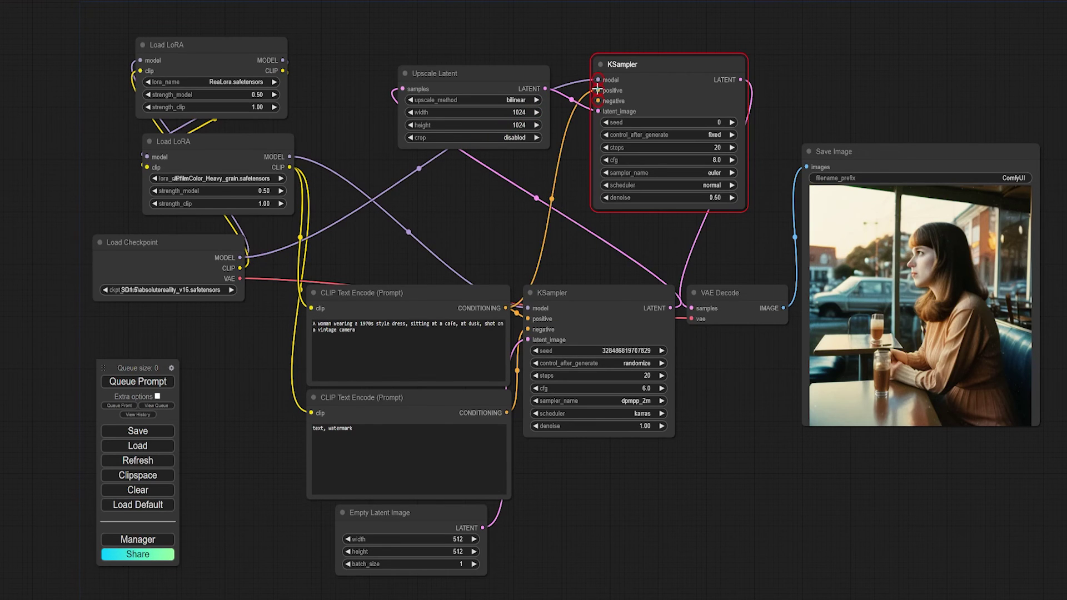
left_click_drag(506, 412, 596, 102)
left_click(173, 382)
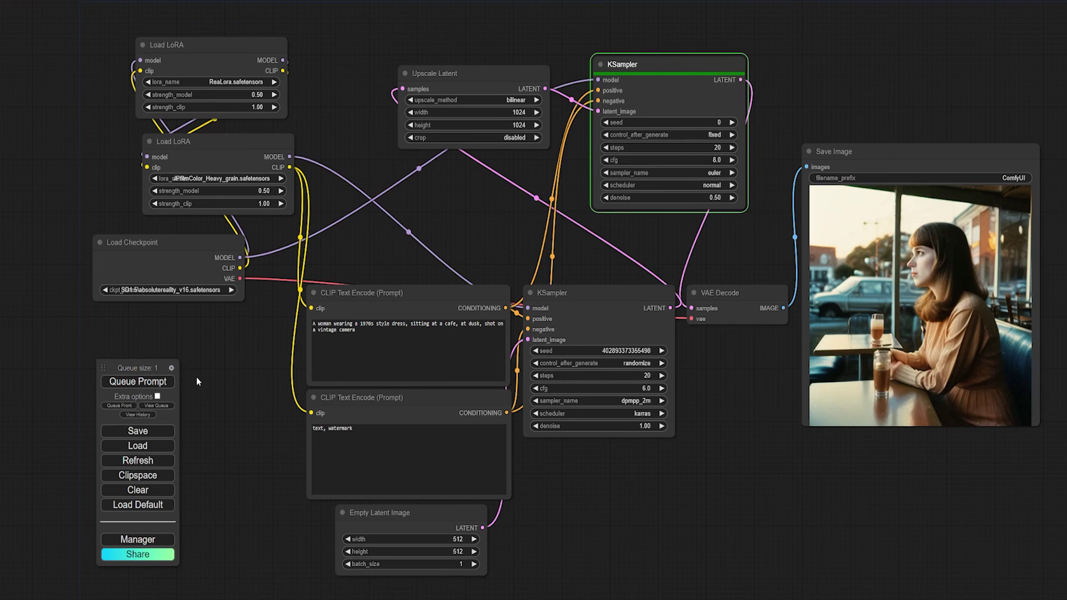
Rearrange Upscale Latent and the second KSampler, then add a Load Checkpoint above it
left_click(941, 349)
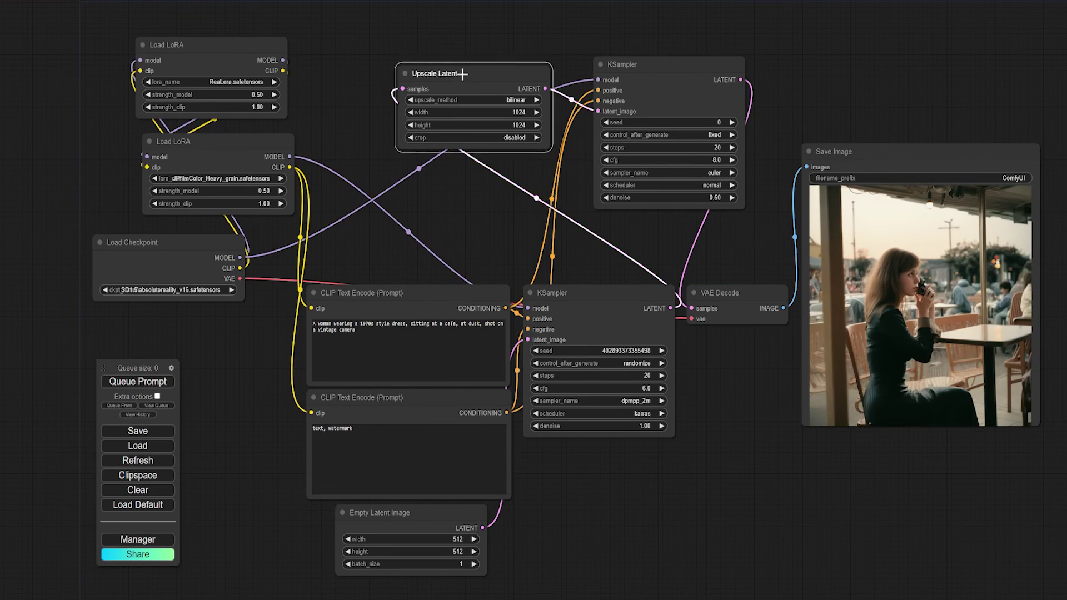
left_click_drag(472, 72, 388, 42)
left_click_drag(639, 63, 567, 121)
right_click(552, 37)
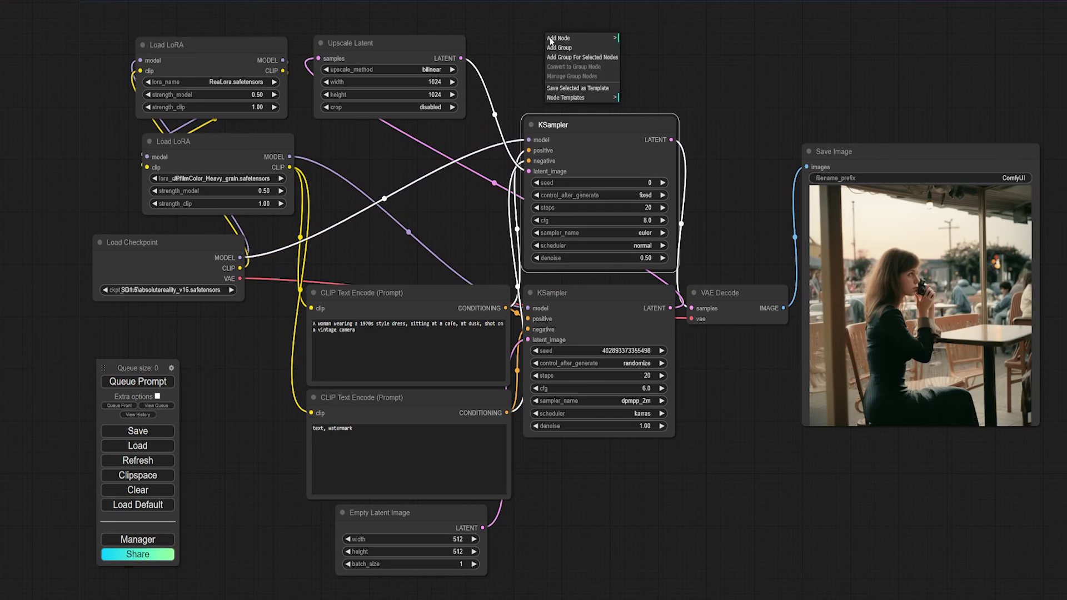
mouse_move(574, 42)
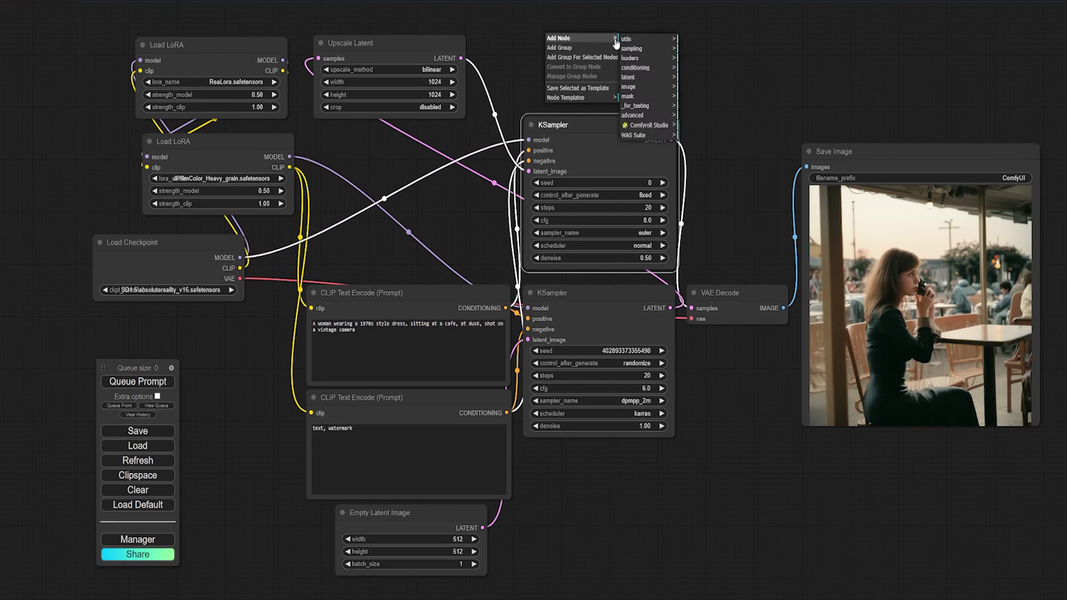
mouse_move(633, 57)
left_click(682, 45)
left_click_drag(674, 41, 647, 48)
Select perfectdeliberate_v40, connect its MODEL to the second KSampler, and queue the run
left_click(624, 84)
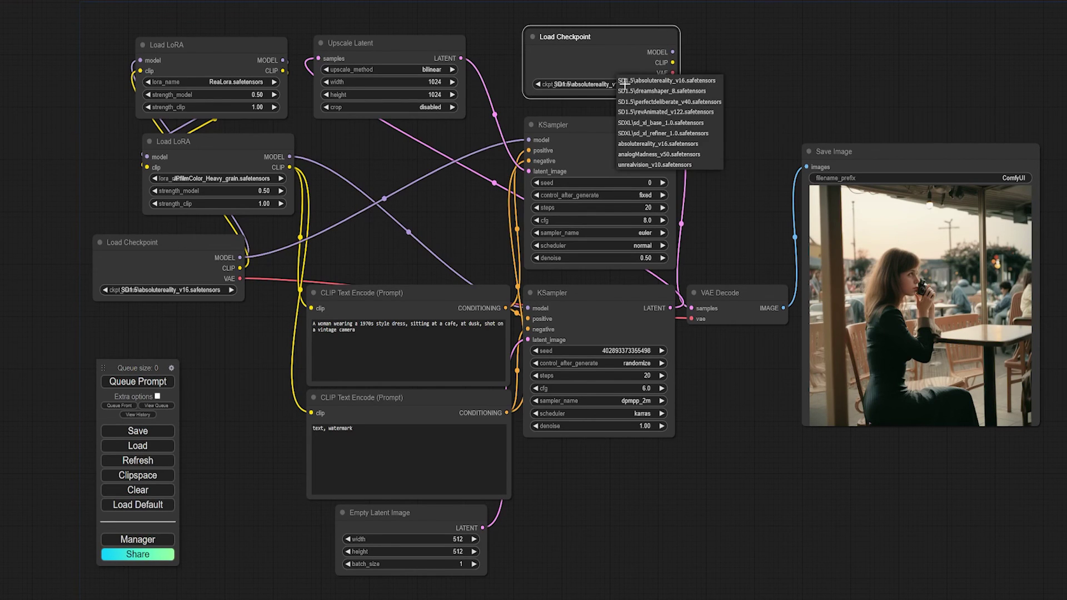
left_click(647, 108)
left_click_drag(673, 52, 530, 139)
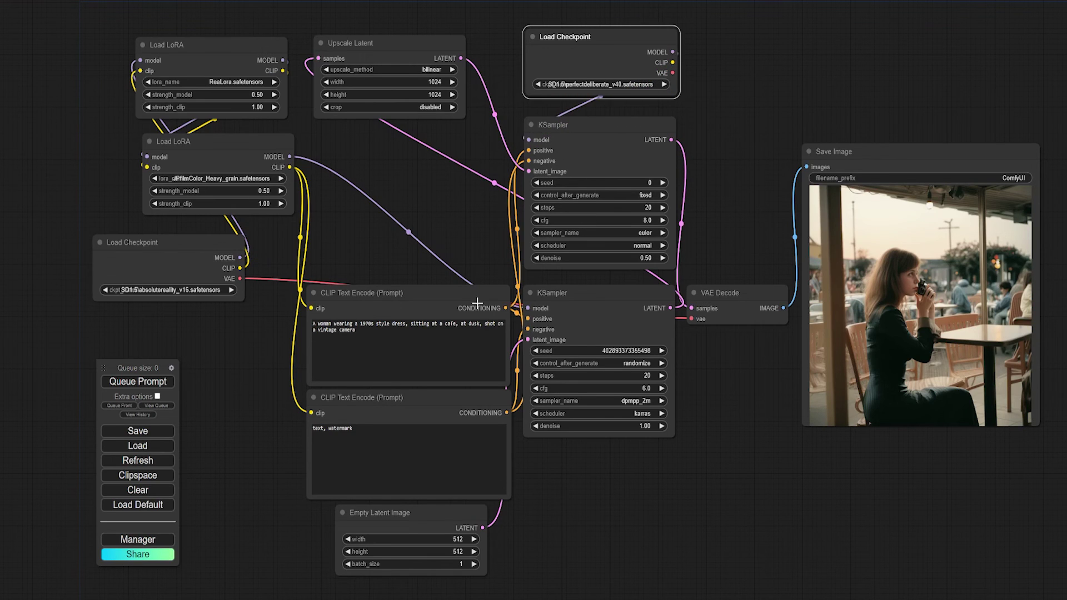
left_click(166, 383)
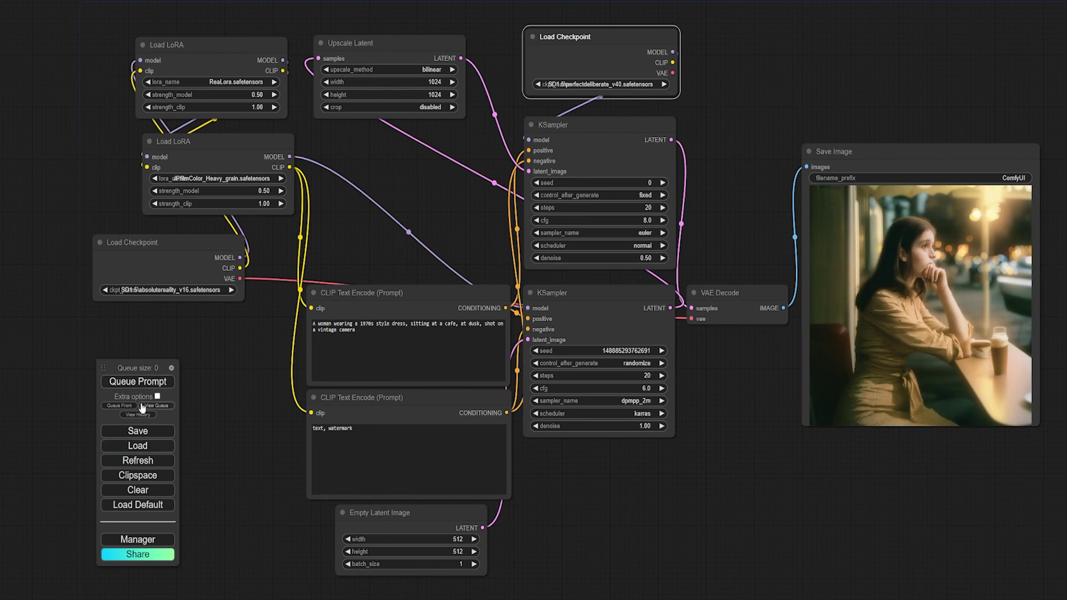
Add another Load Checkpoint and a KSampler (Advanced) below the middle KSampler
right_click(629, 486)
left_click(645, 485)
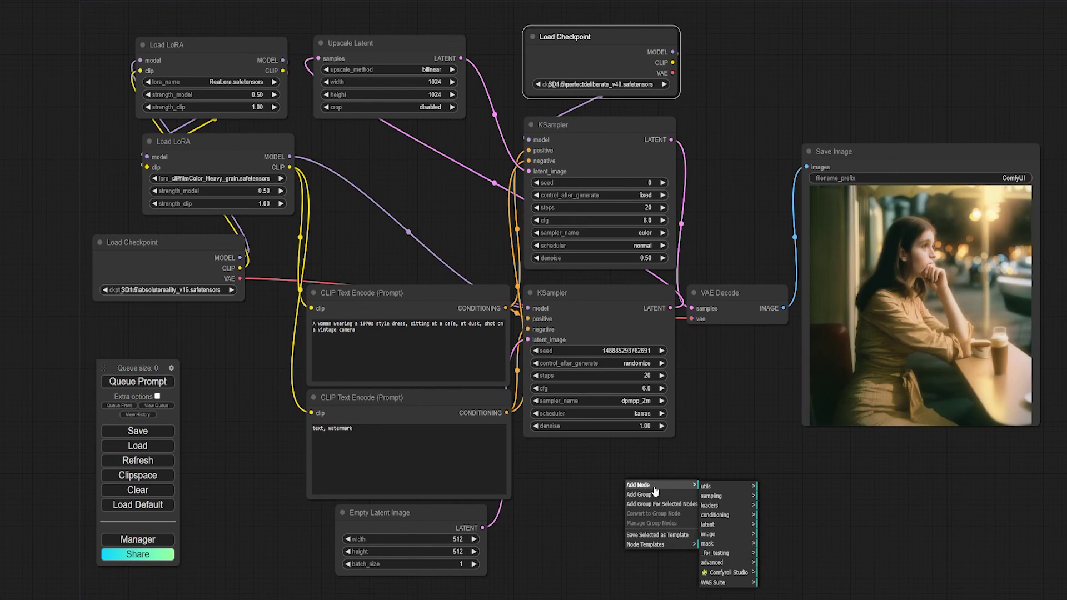
left_click(716, 505)
left_click(780, 496)
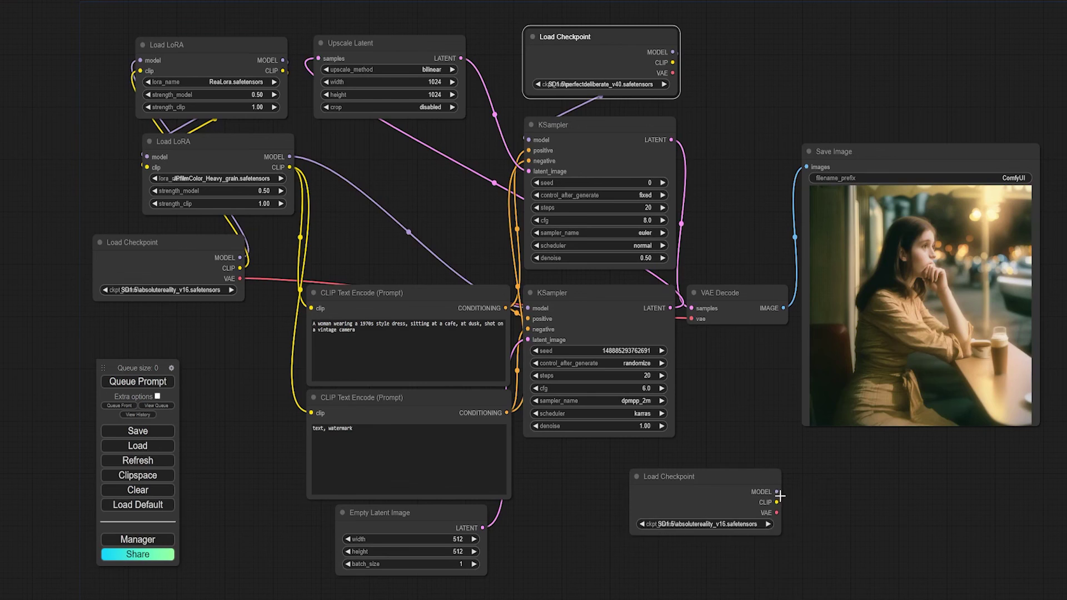
left_click_drag(735, 476, 629, 461)
right_click(784, 487)
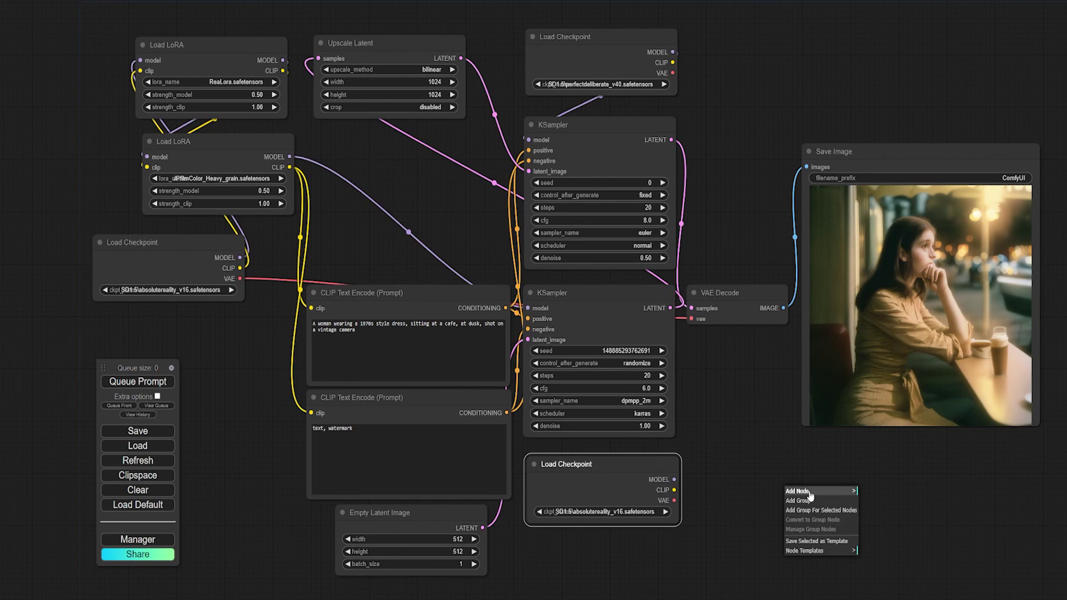
left_click(814, 492)
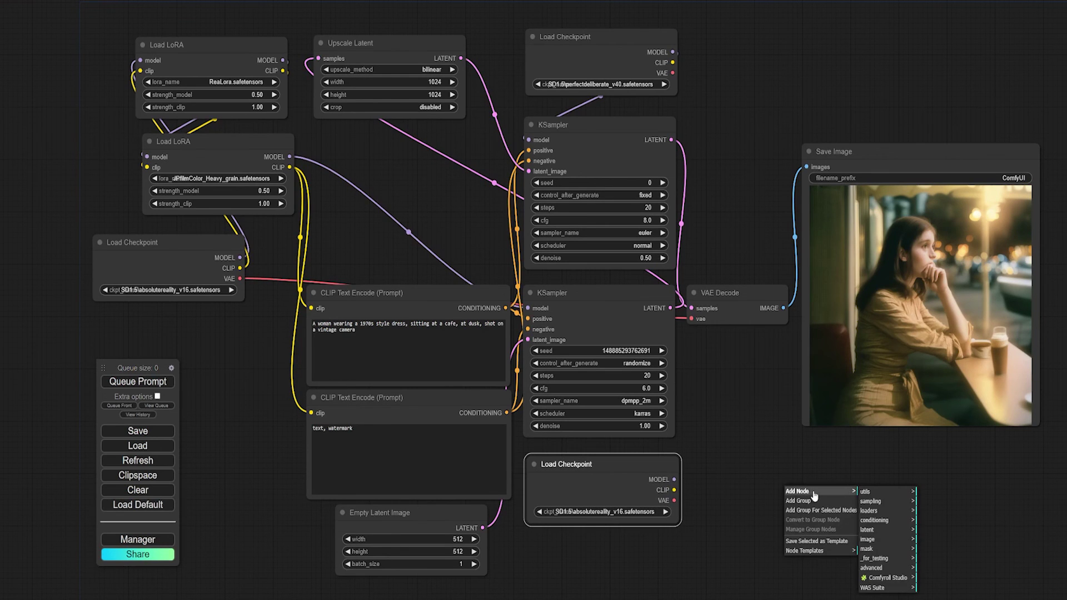
left_click(911, 502)
left_click(943, 520)
left_click_drag(883, 489, 804, 404)
Set the loader to dreamshaper_8, wire KSampler (Advanced) into VAE Decode, and render
left_click(619, 512)
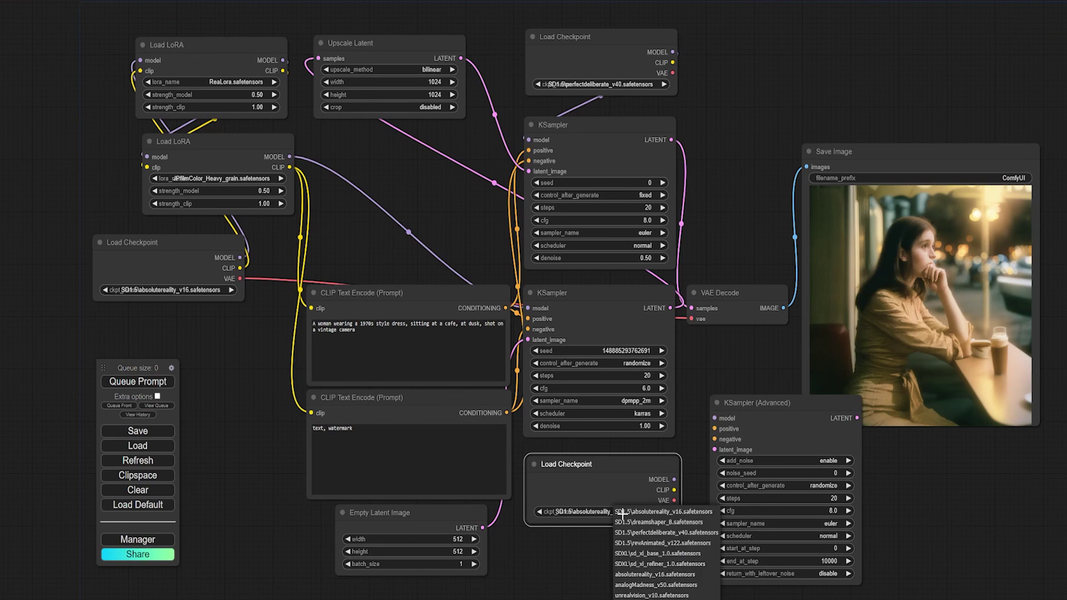
left_click(648, 521)
left_click_drag(673, 479, 505, 308)
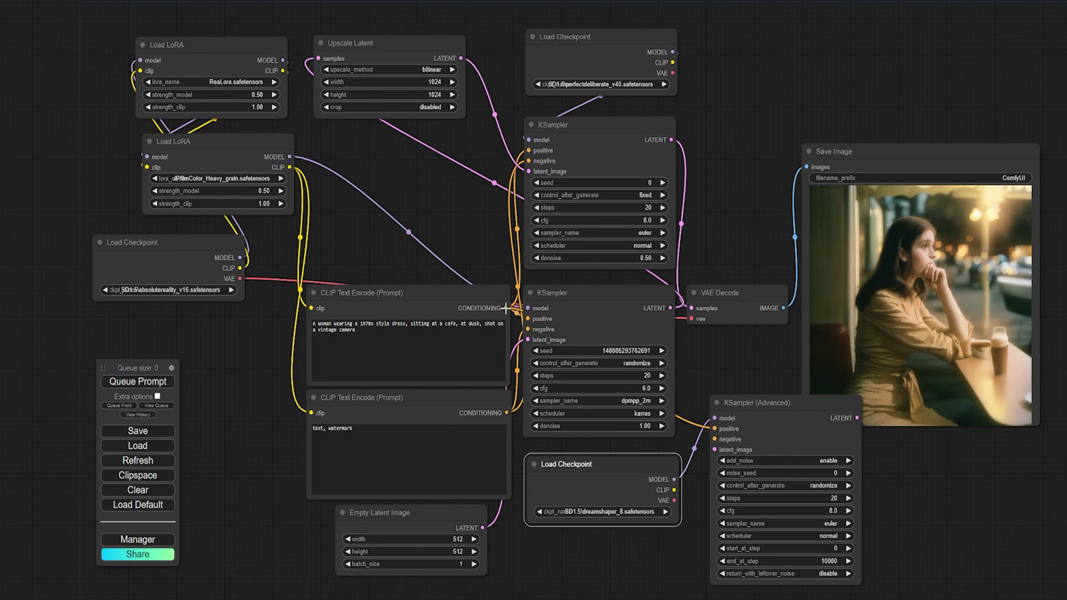
left_click_drag(714, 439, 507, 412)
left_click_drag(716, 449, 670, 308)
left_click_drag(857, 417, 319, 58)
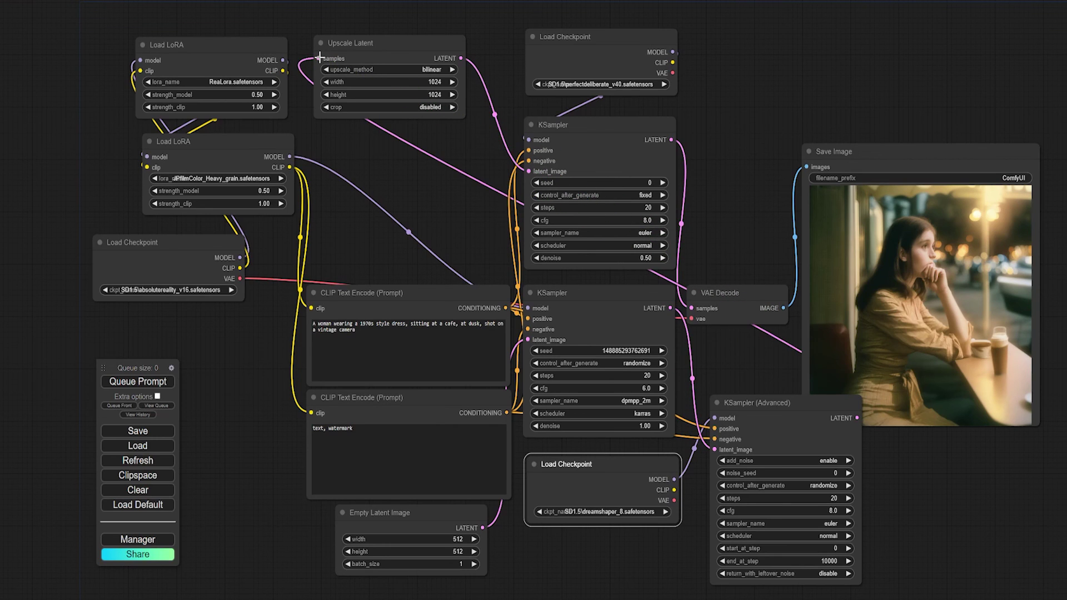
left_click(138, 381)
left_click_drag(1018, 422, 1006, 331)
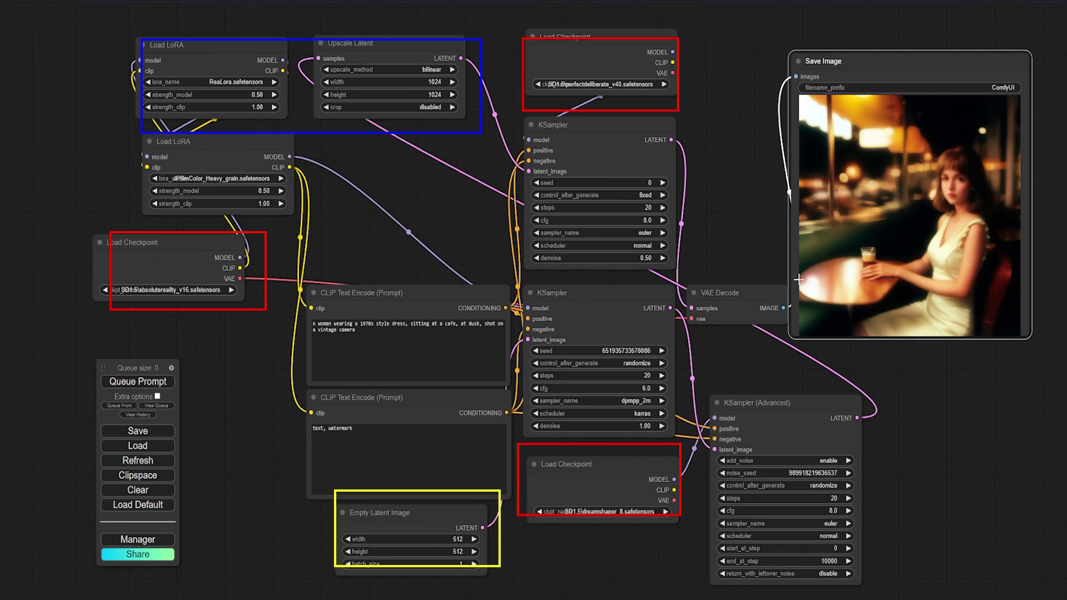
Nudge the Save Image node right and the second Load LoRA node left, touching the top LoRA's strength_clip
left_click_drag(881, 60, 905, 51)
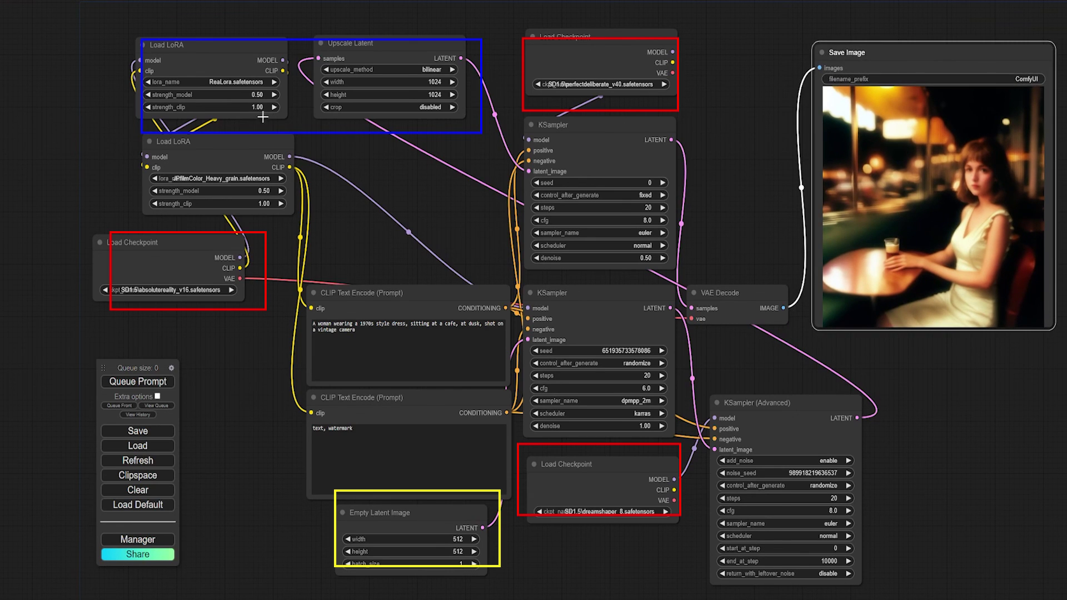
left_click(258, 107)
left_click_drag(228, 143, 219, 140)
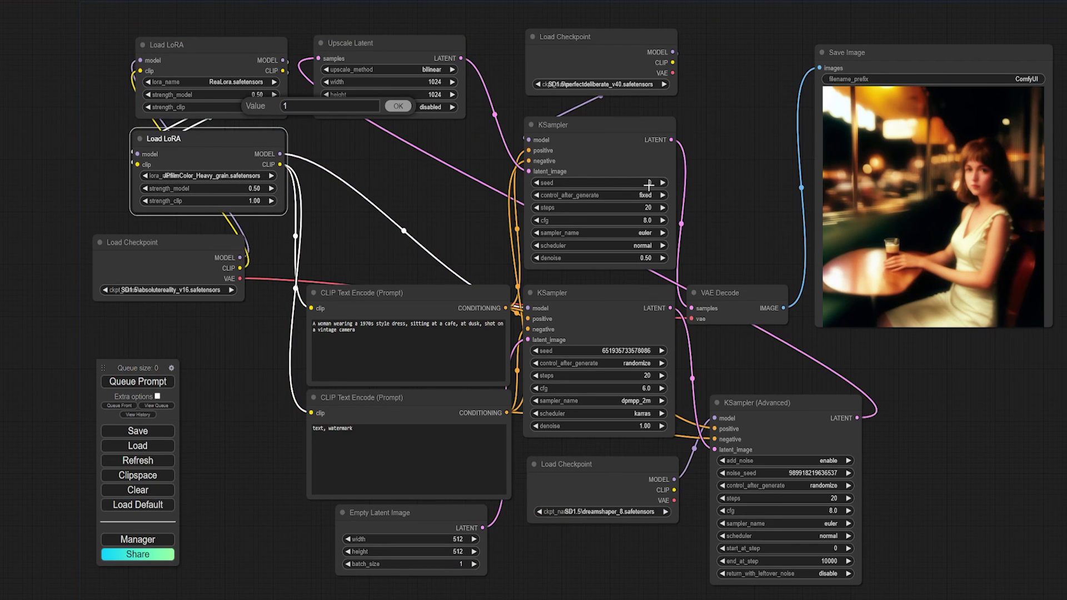
Insert 'film' so the positive prompt ends 'shot on a vintage film camera', and queue a new generation
left_click(339, 329)
type("film")
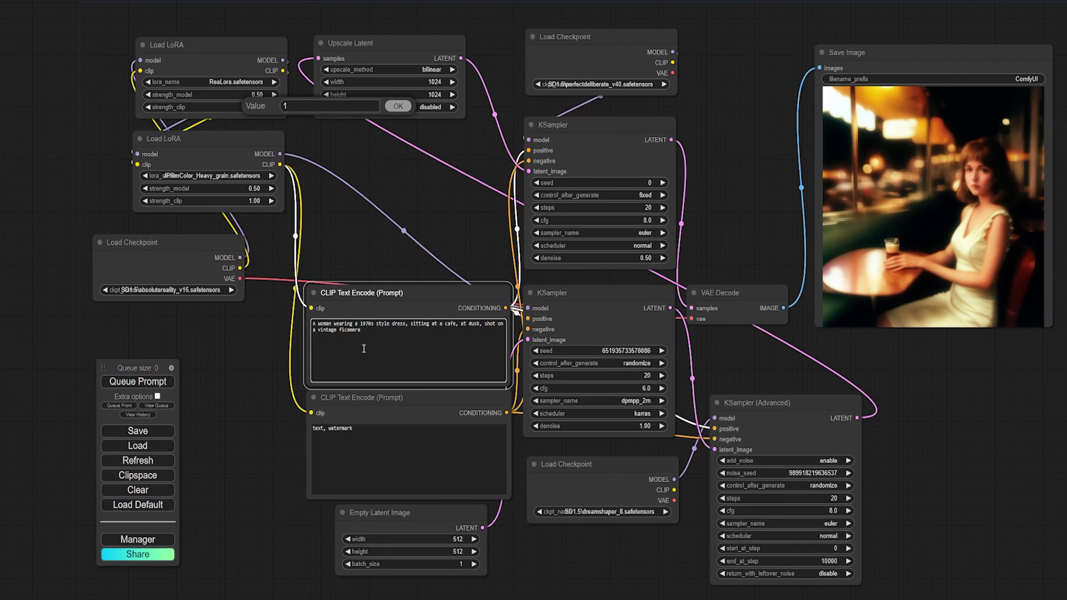
left_click(114, 381)
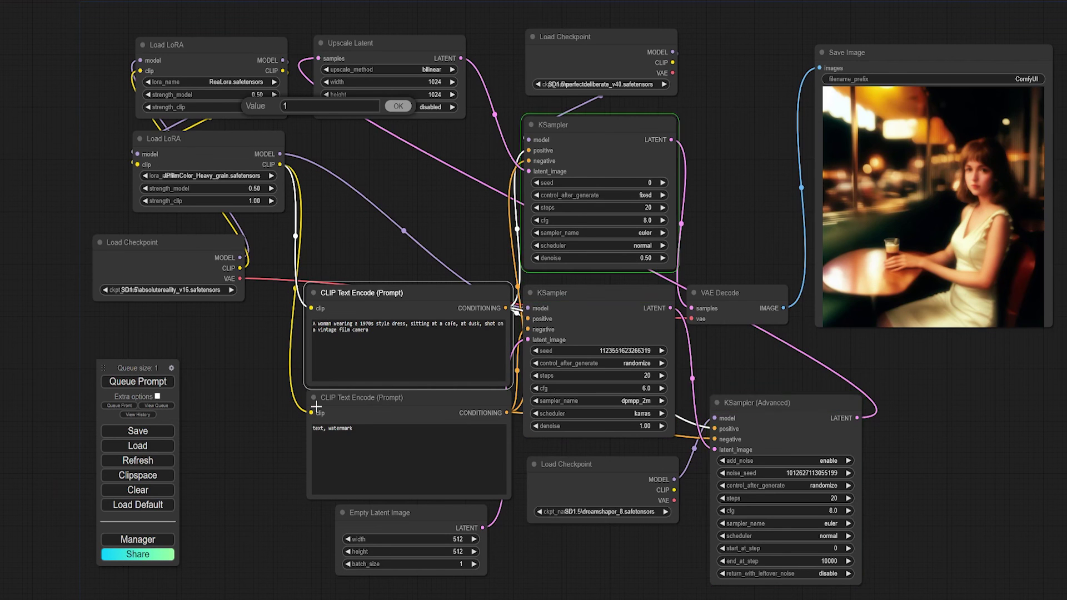